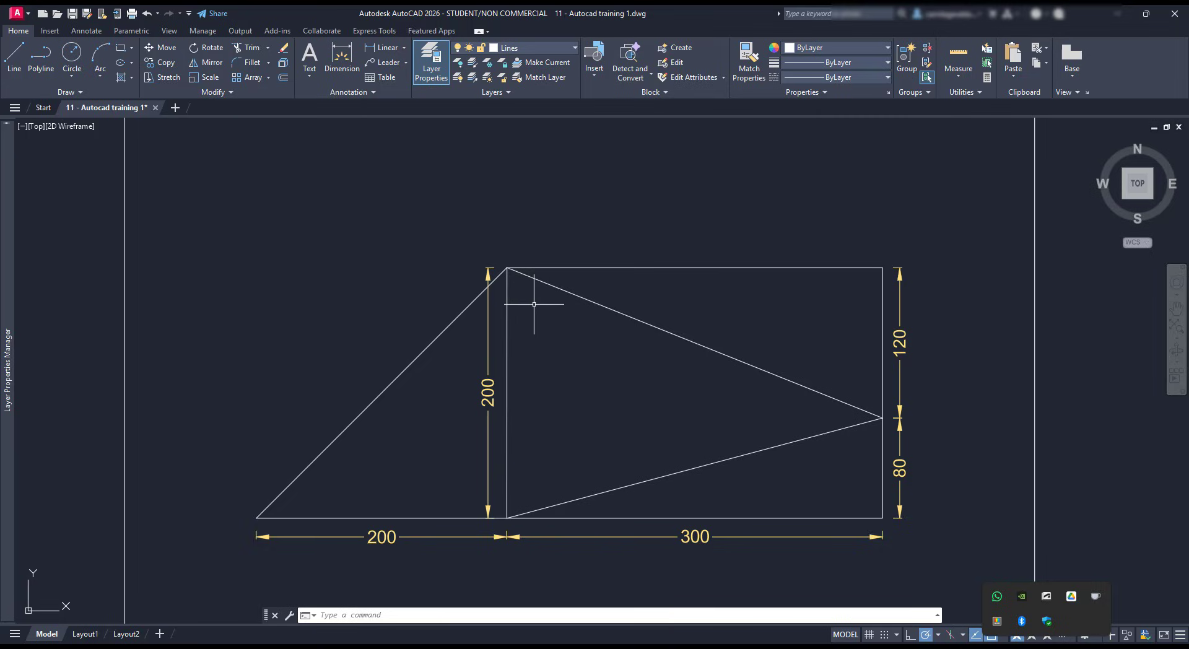
- Hatch the right triangle, then undo it and show the gapped left triangle fails to fill
scroll(534, 304, up, 10)
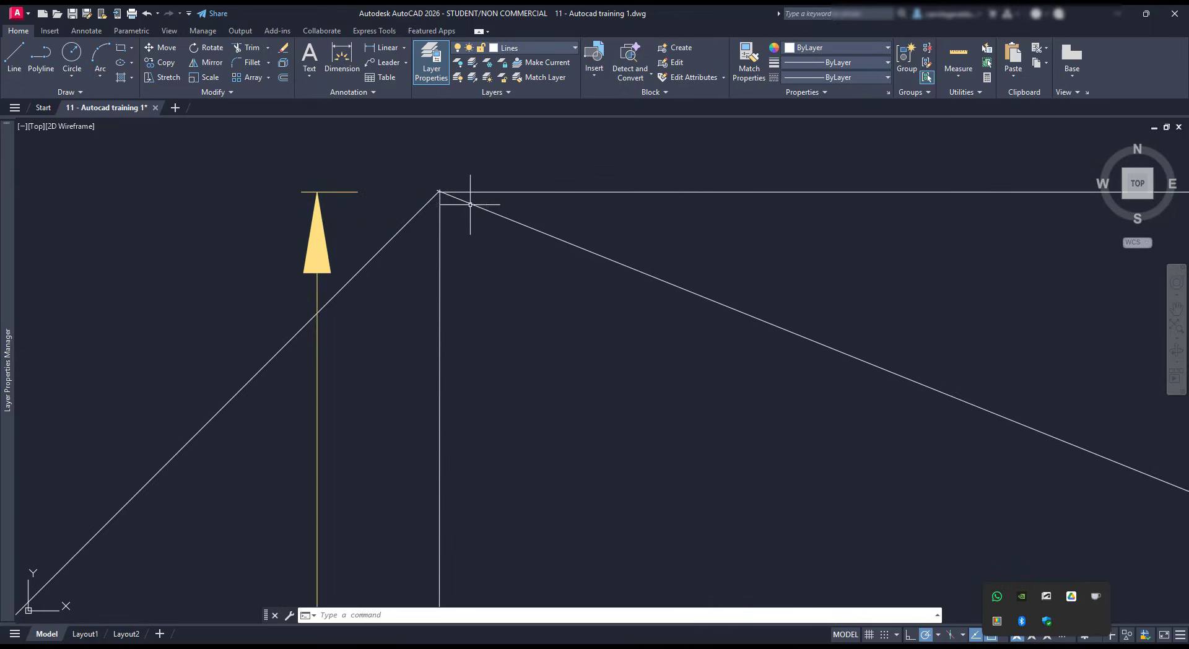
scroll(430, 169, up, 5)
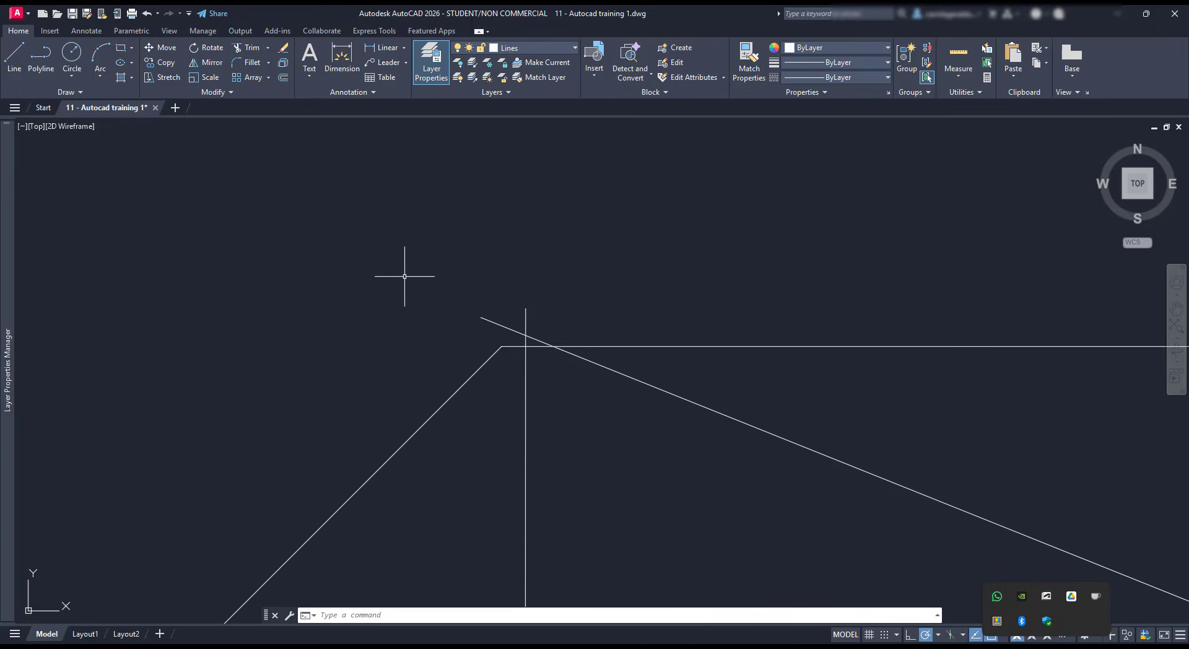
scroll(404, 276, down, 15)
text(h)
key(Return)
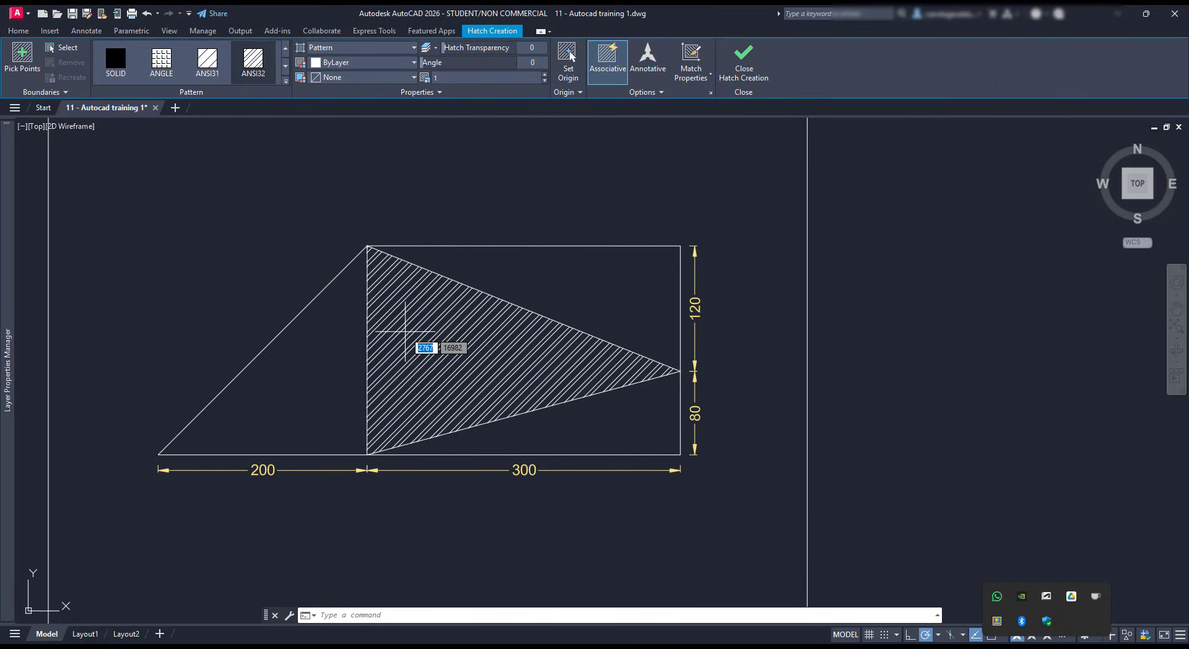
click(407, 332)
key(ctrl+z)
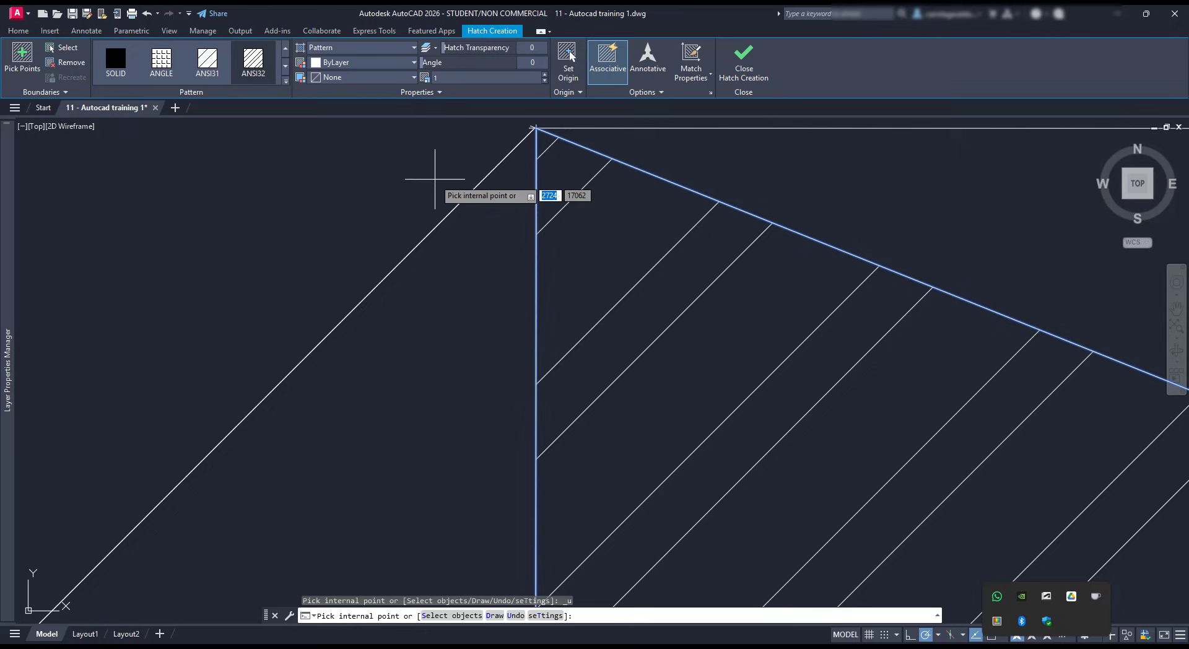
click(472, 285)
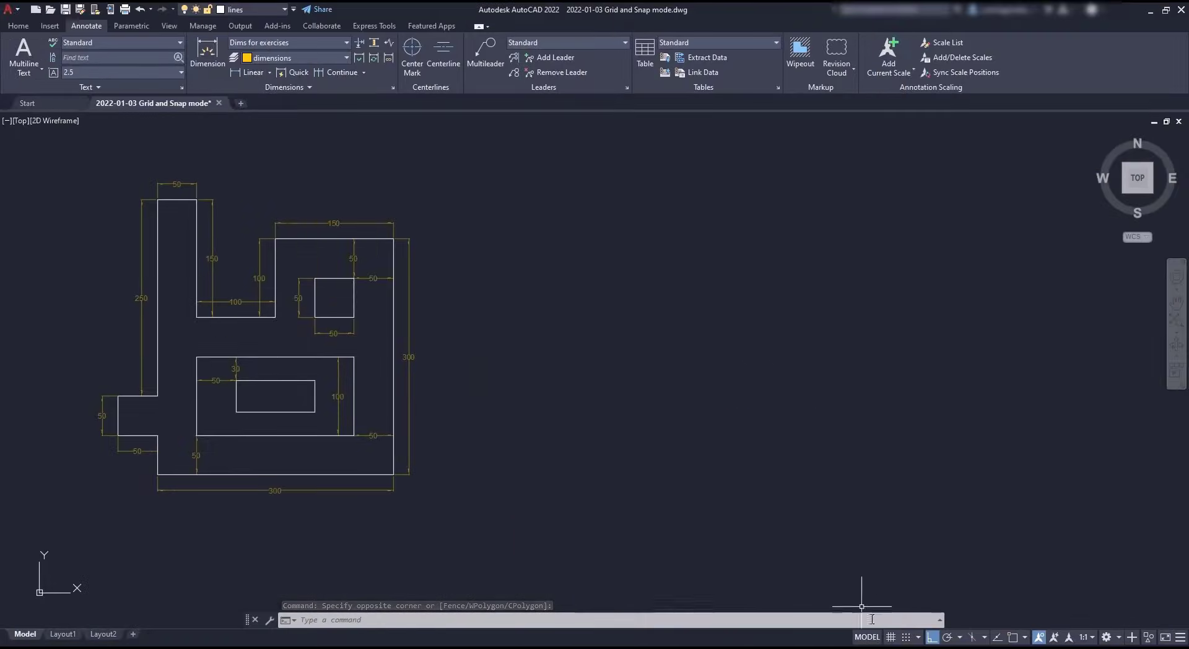
- Switch on Grid Mode to display the background grid over the drawing
click(890, 637)
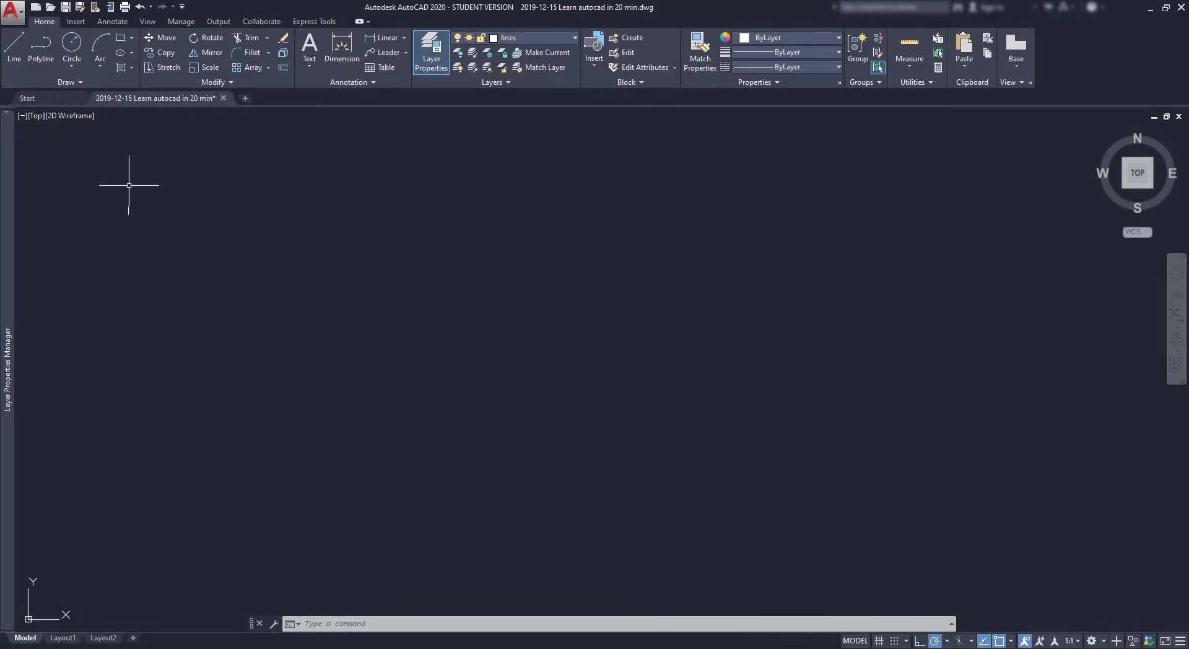
- Draw a horizontal line along the 0° polar track and show the polar angle increment list
click(15, 49)
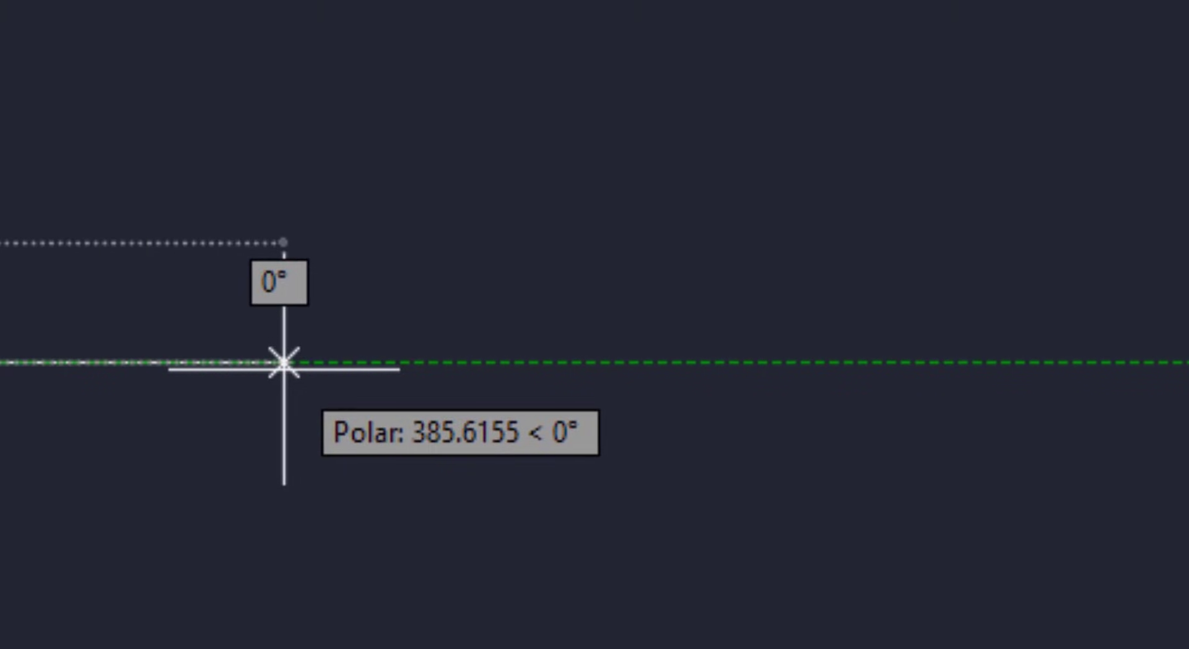
click(283, 362)
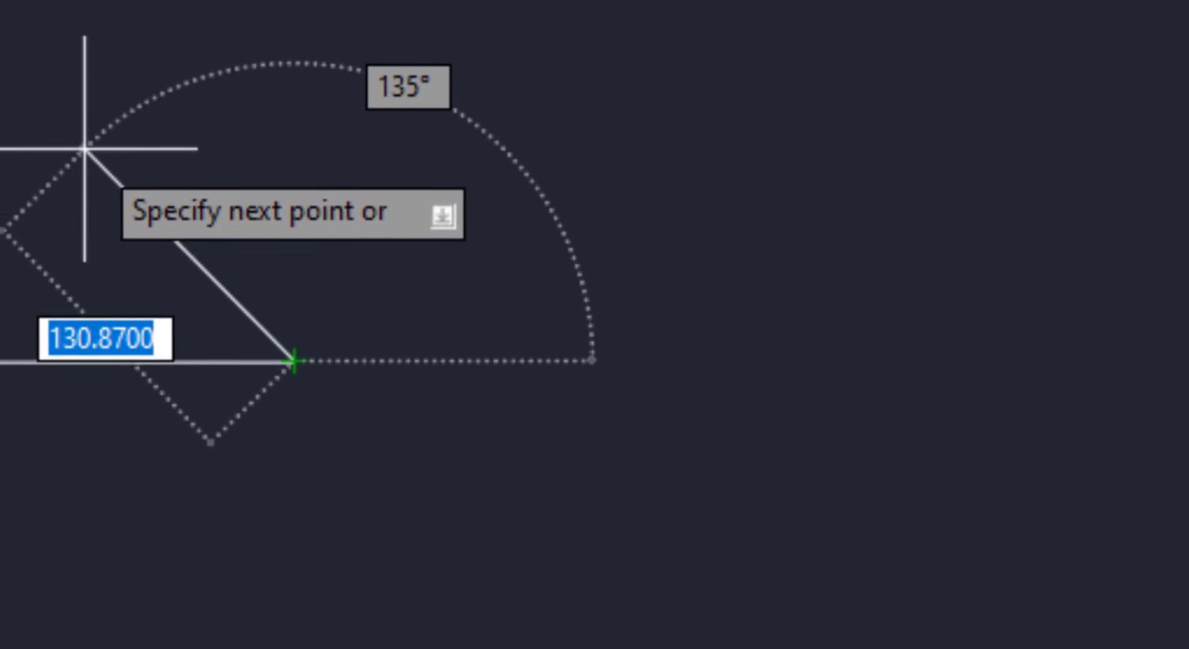
key(Escape)
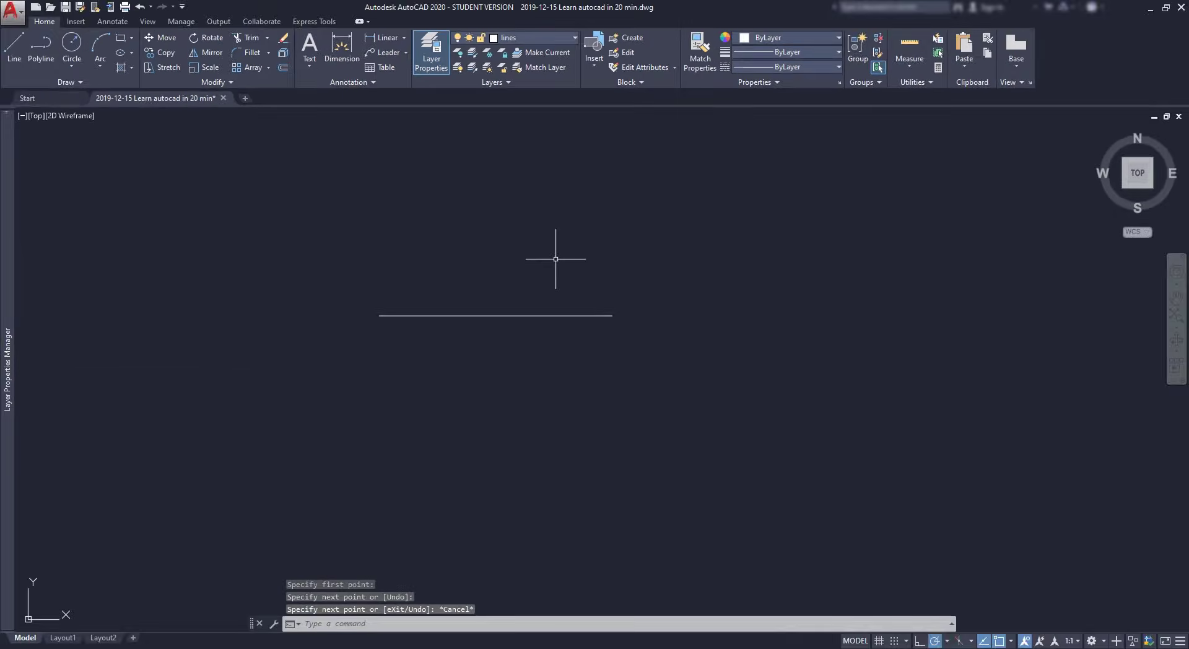
scroll(556, 258, up, 2)
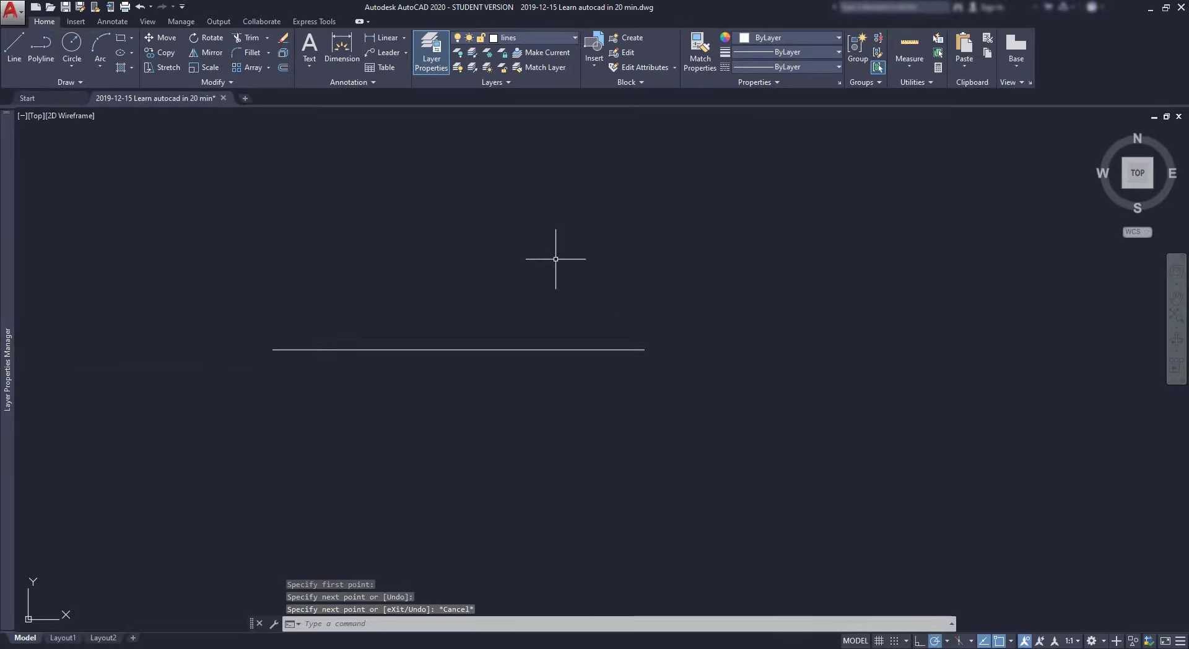
scroll(553, 292, up, 2)
middle_drag(549, 324, 700, 280)
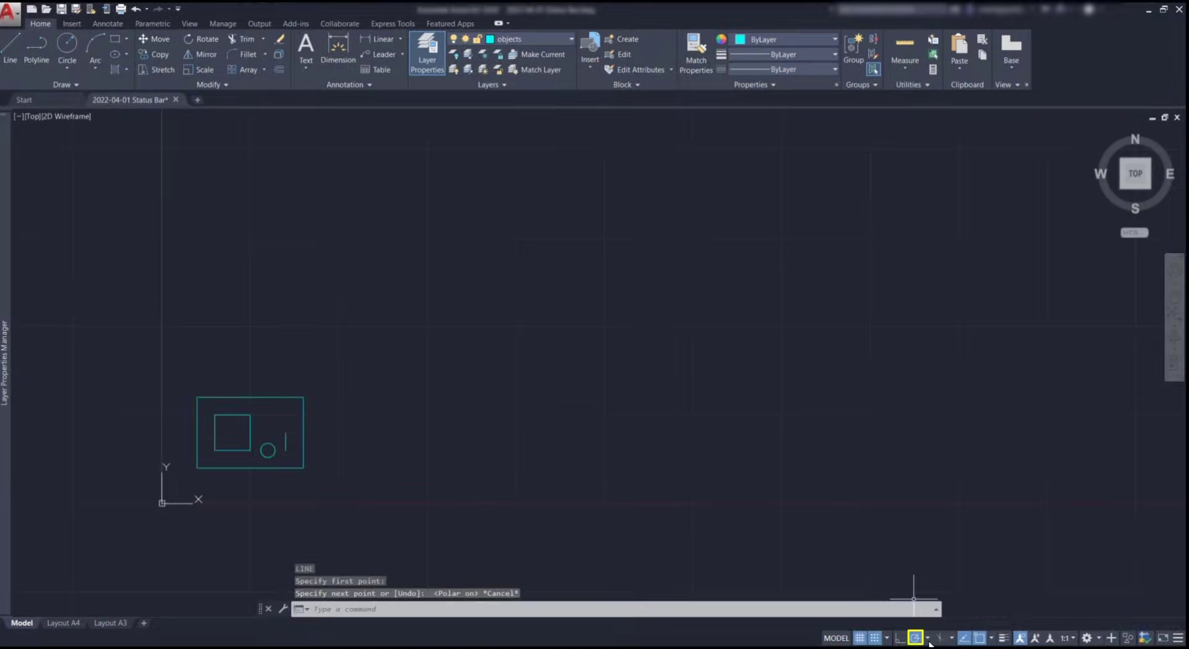
click(928, 639)
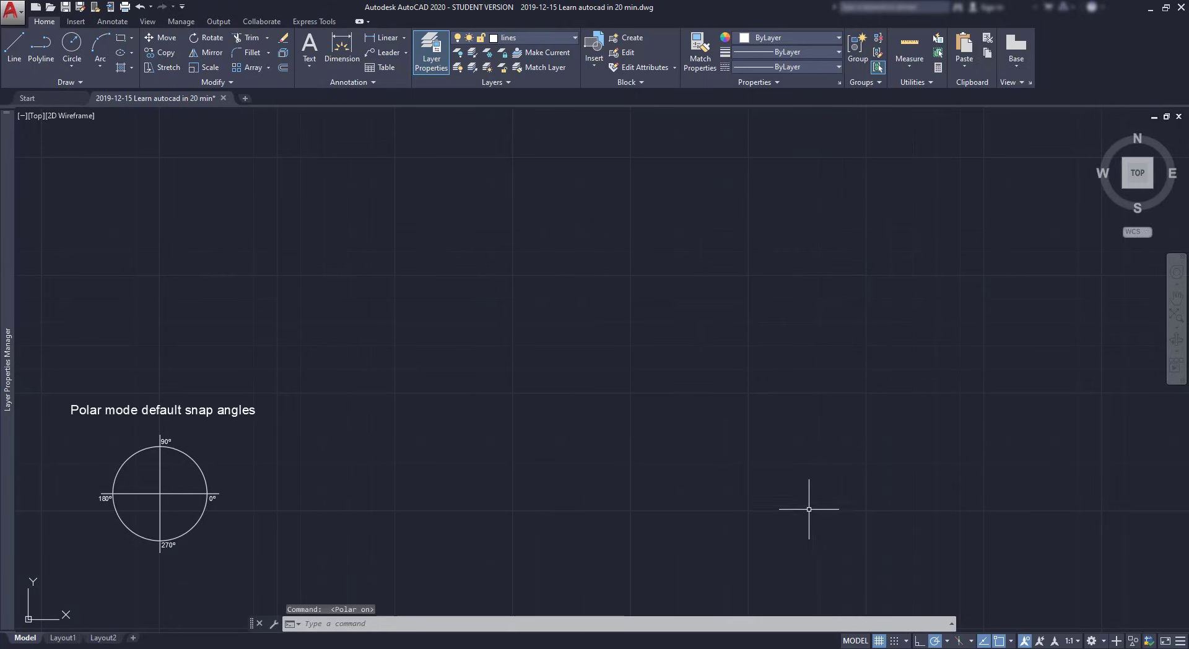
- Turn polar tracking off and draw a horizontal line freehand without the tracking guide
click(935, 642)
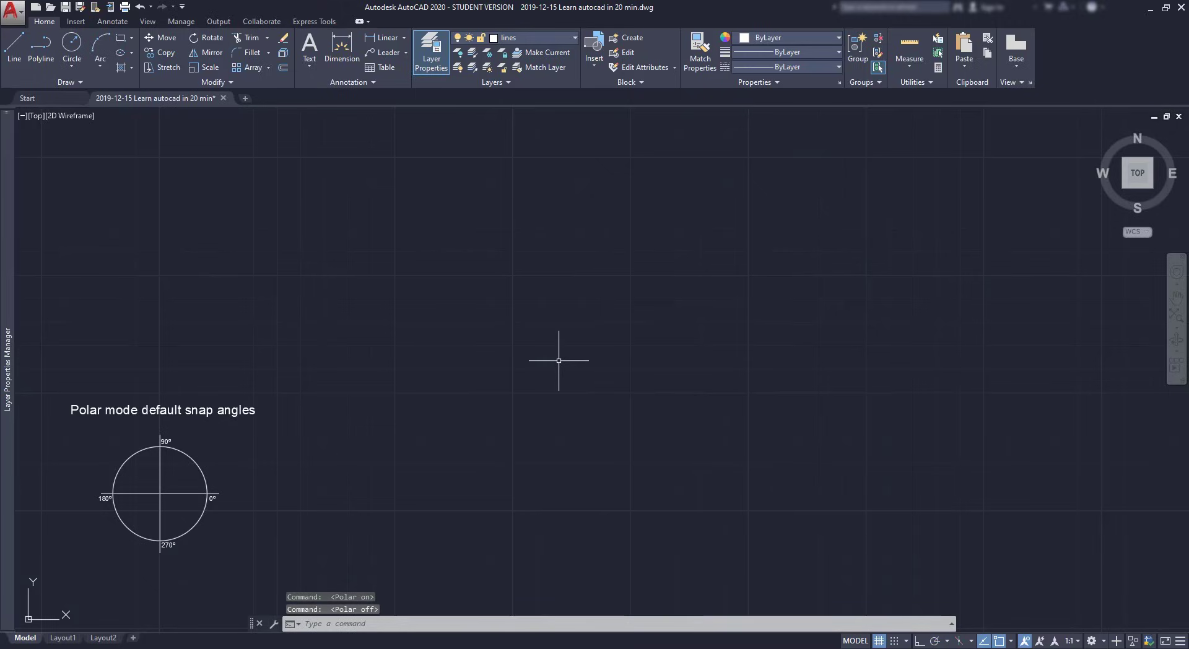
text(L)
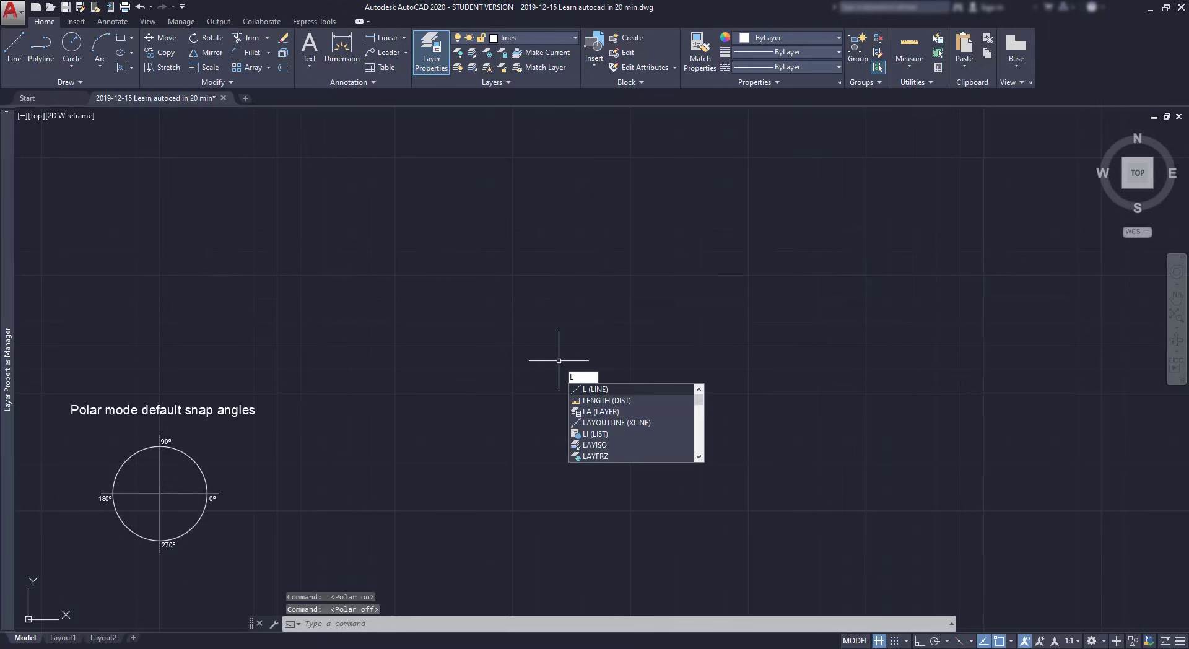
key(Return)
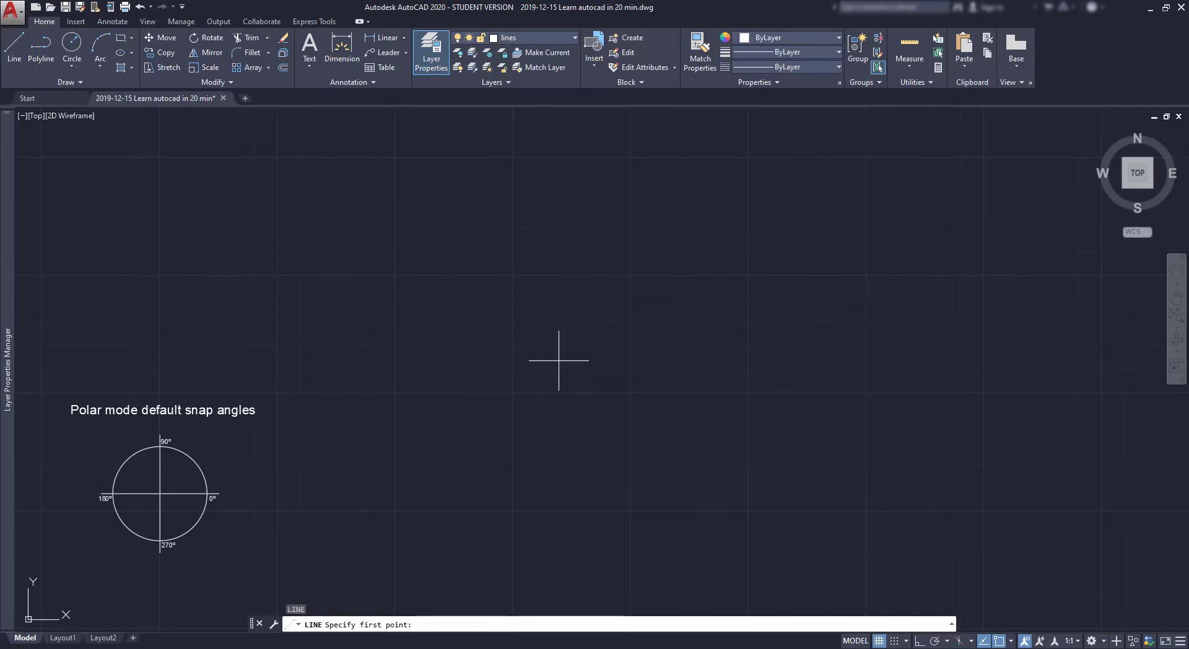
click(559, 360)
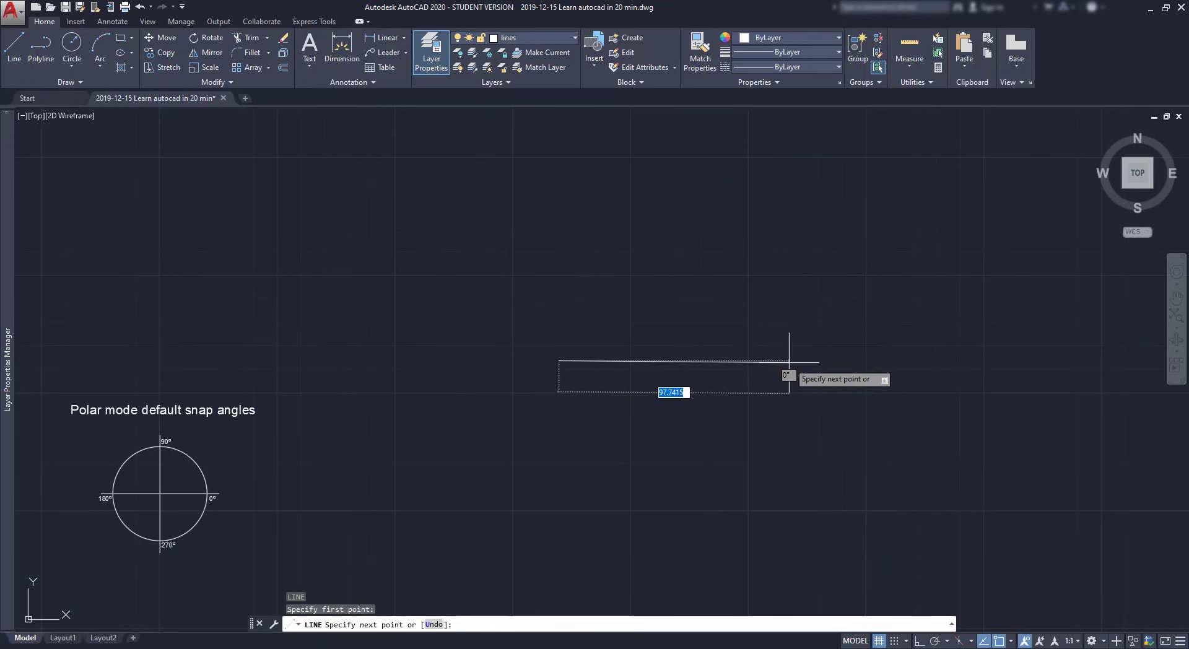
scroll(791, 350, up, 2)
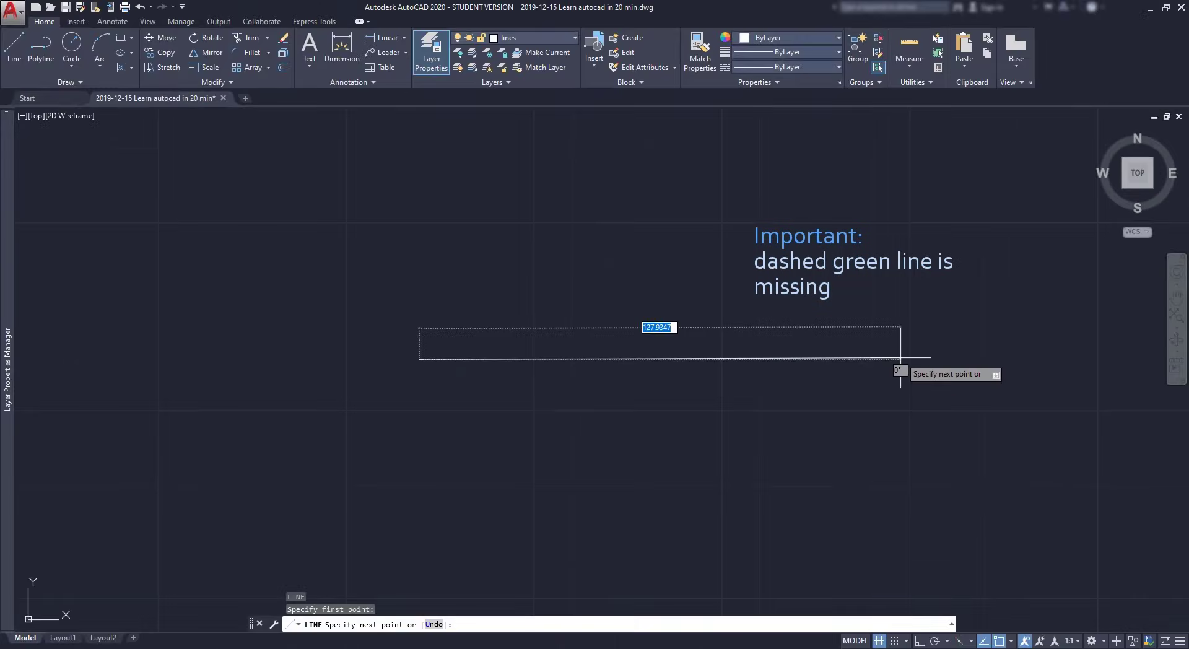
click(901, 359)
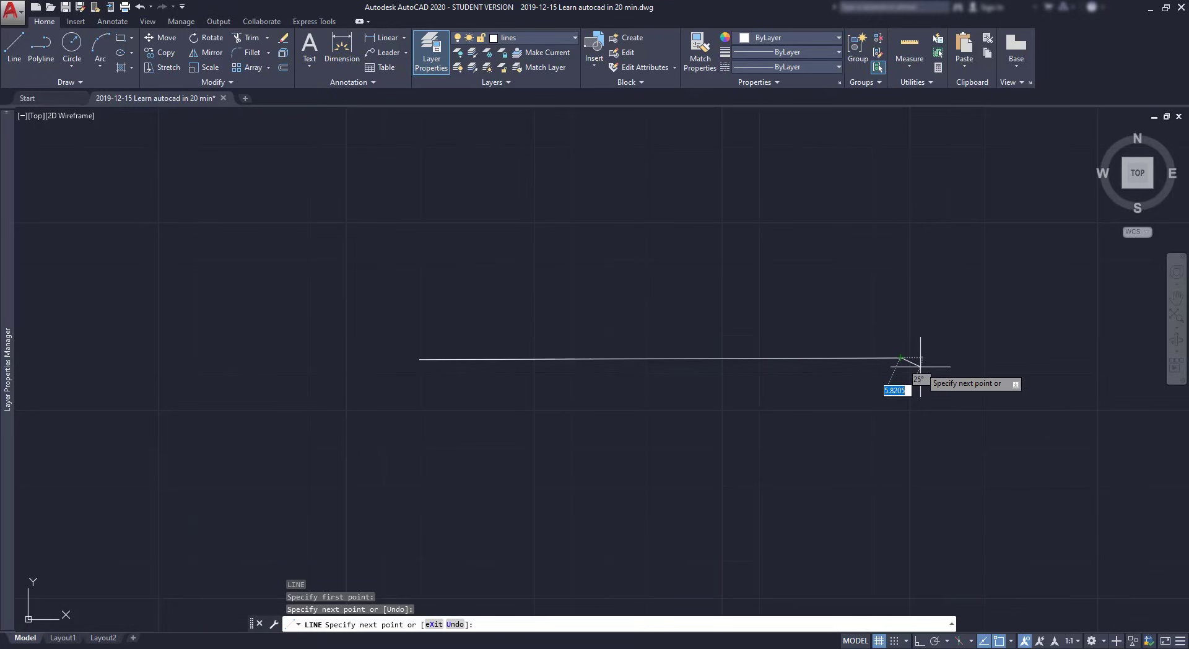
key(Escape)
scroll(901, 353, up, 2)
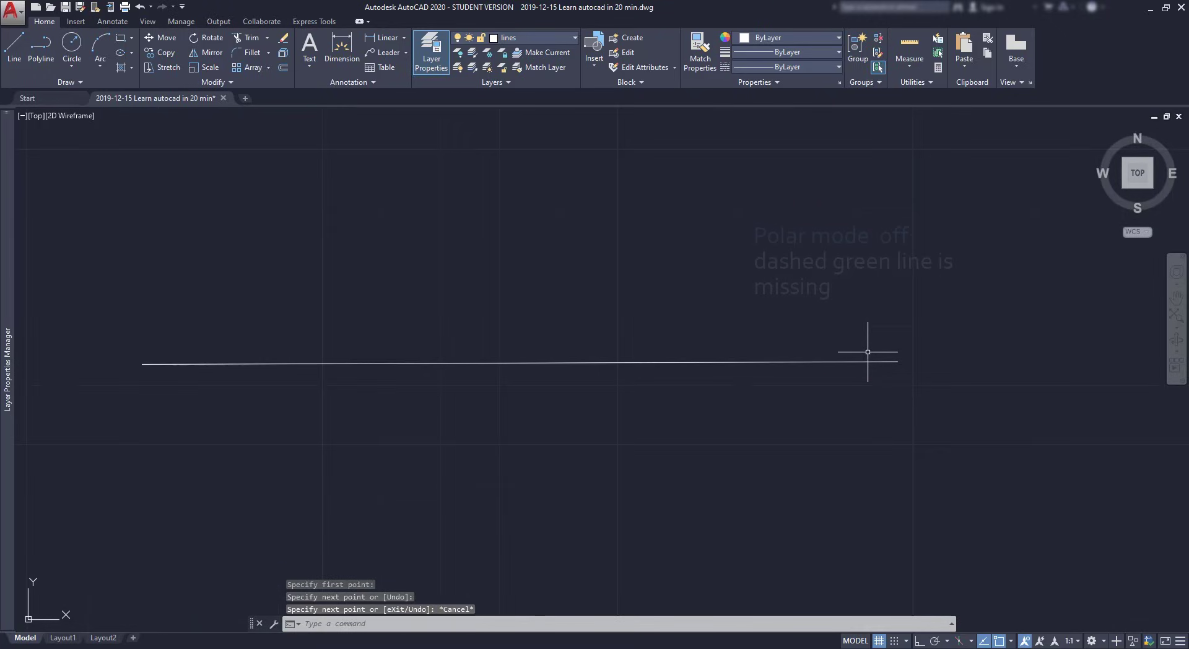
scroll(868, 351, down, 2)
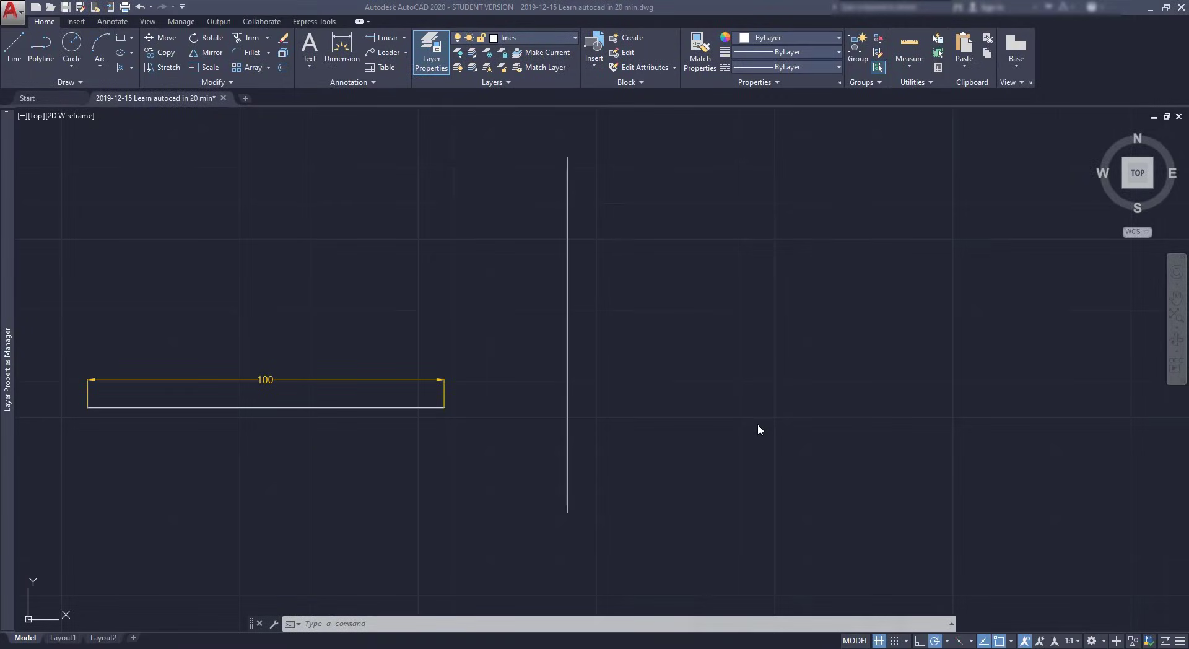
- With Ortho on, draw a 70-unit horizontal line followed by an 80-unit vertical segment
click(758, 424)
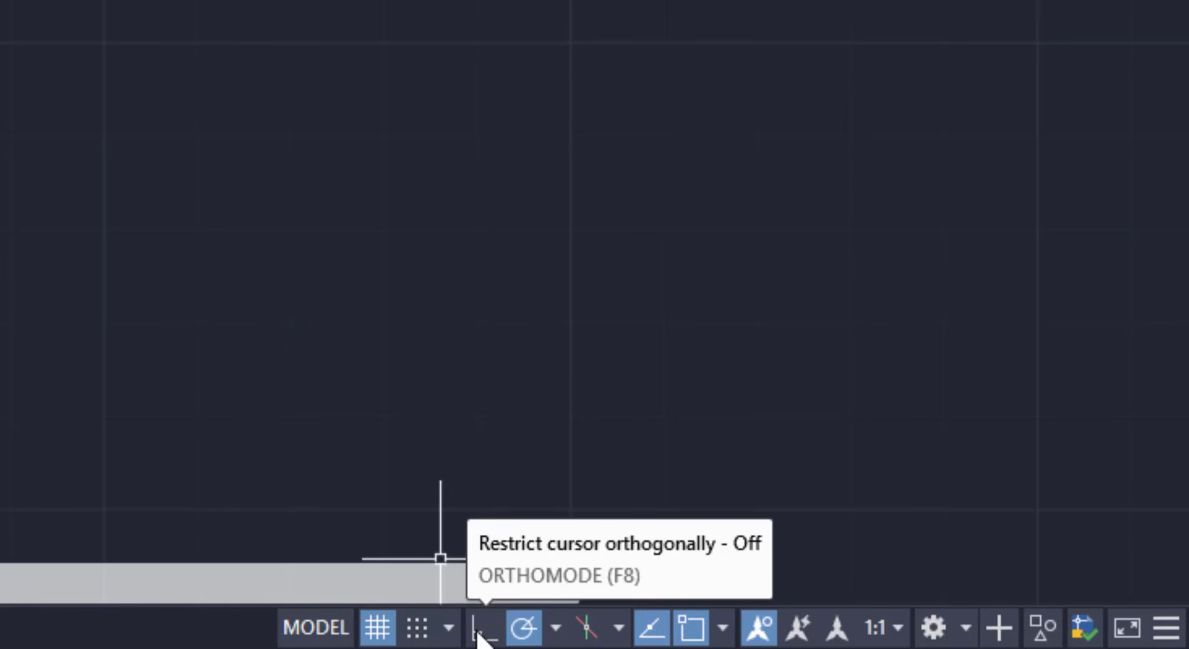
click(480, 629)
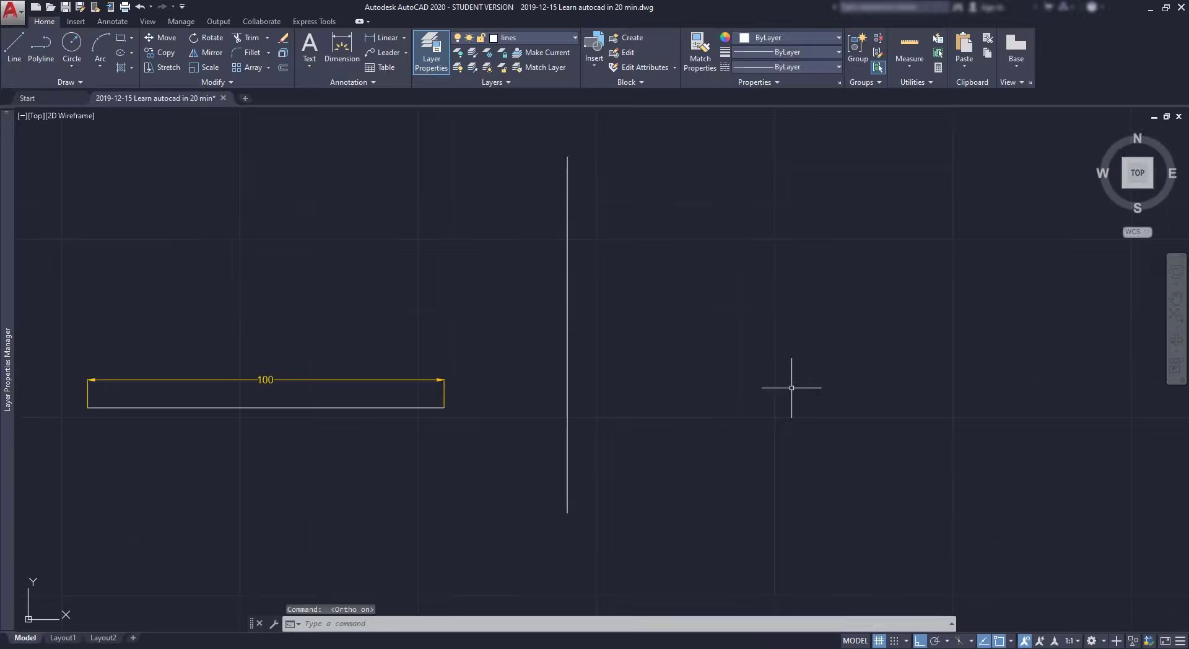
text(l)
key(Return)
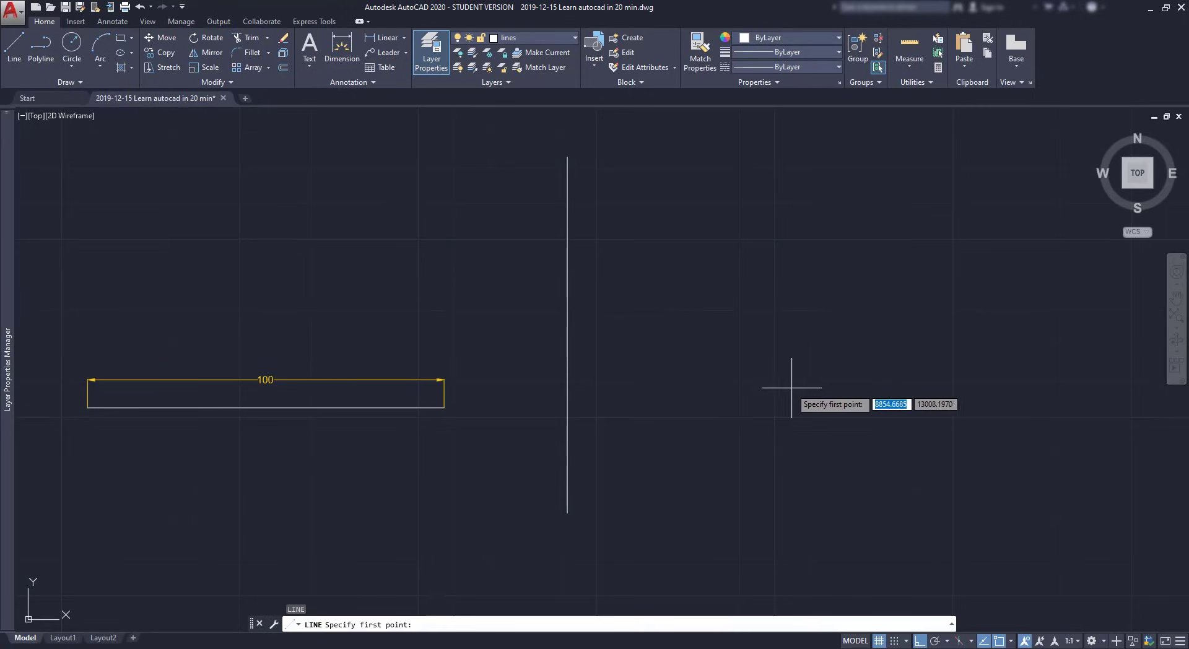
click(778, 366)
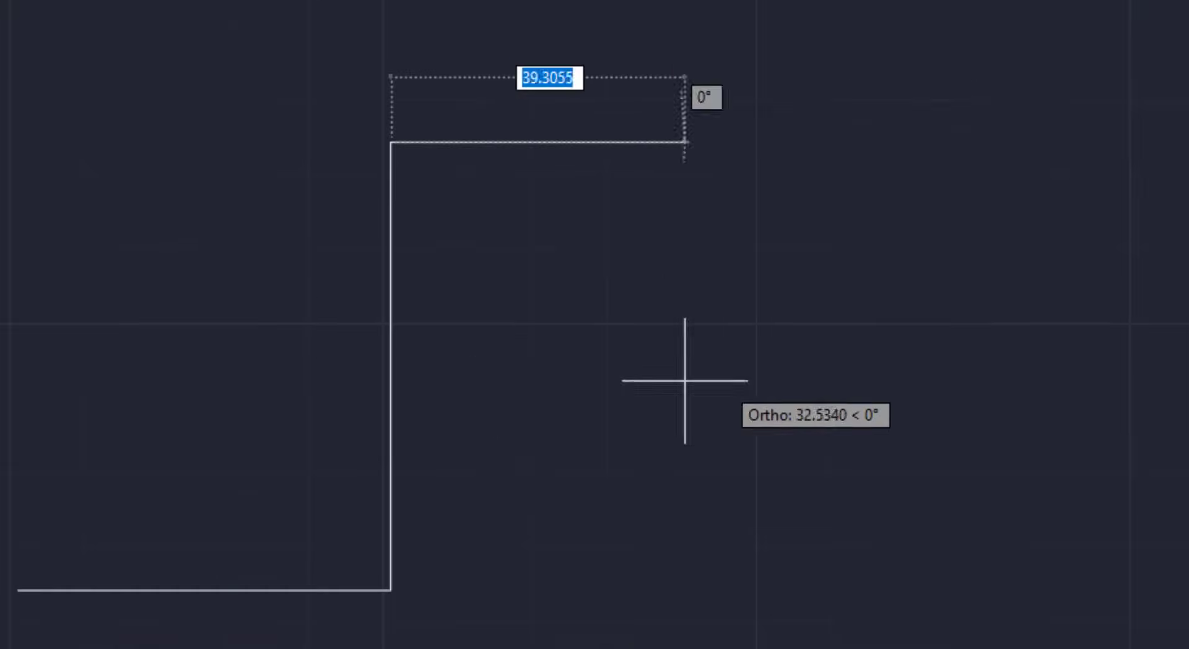
text(70)
key(Return)
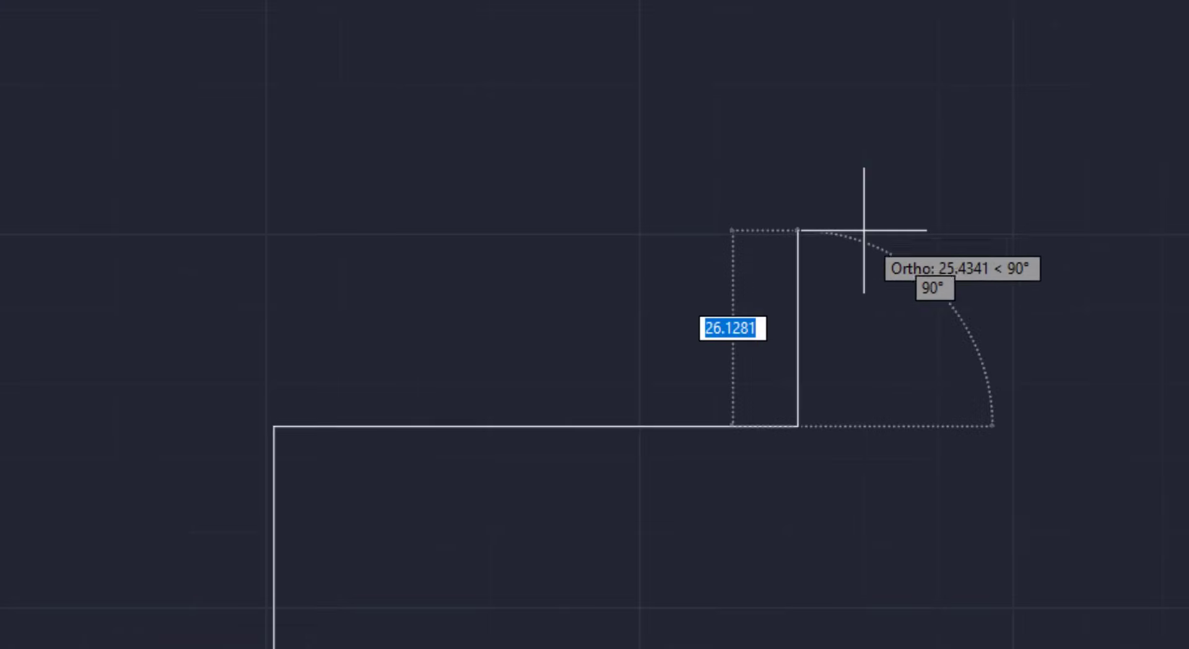
text(80)
key(Return)
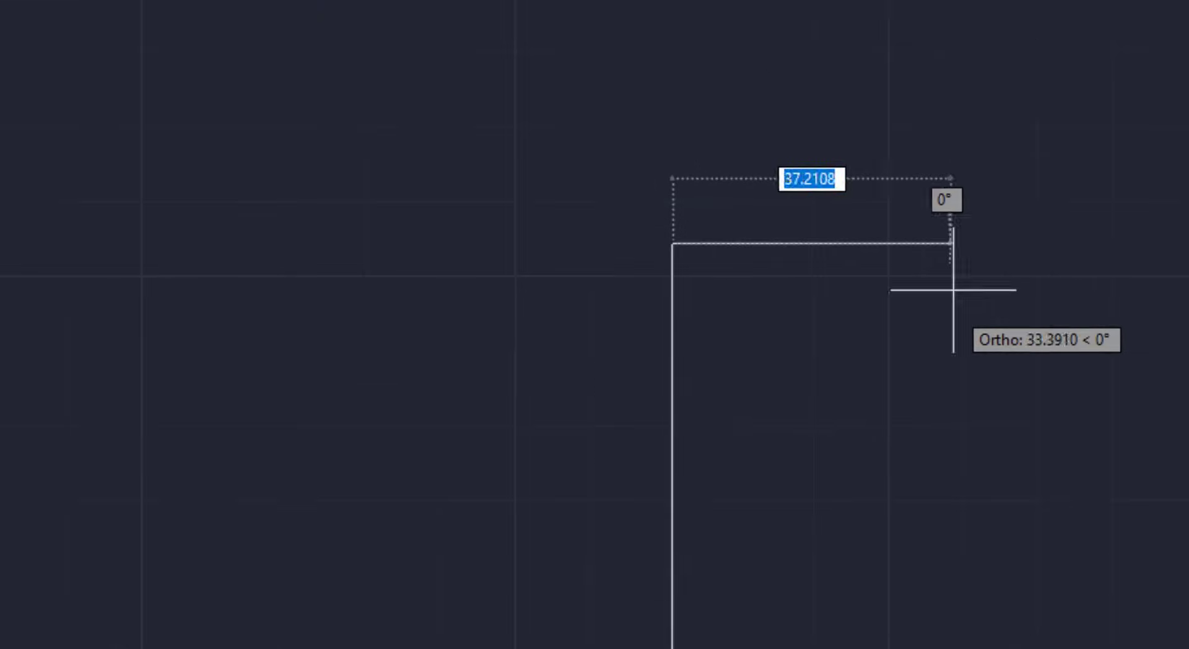
text(70)
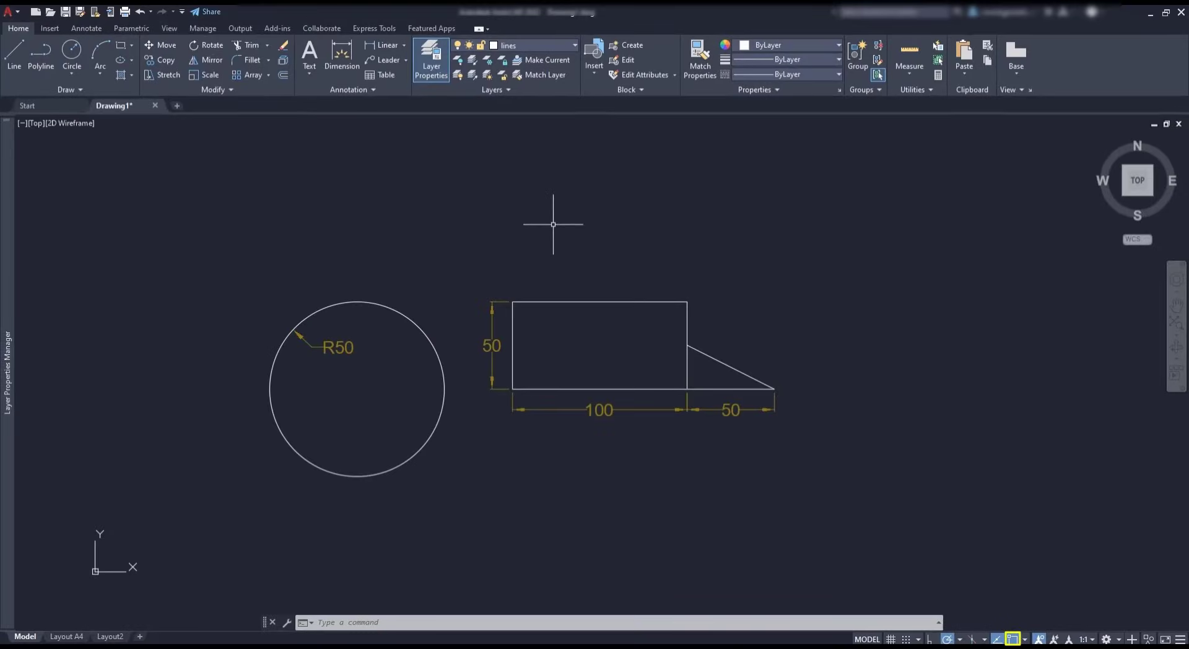
- Cancel the pending line without drawing it, then open Object Snap Settings
text(L)
key(Return)
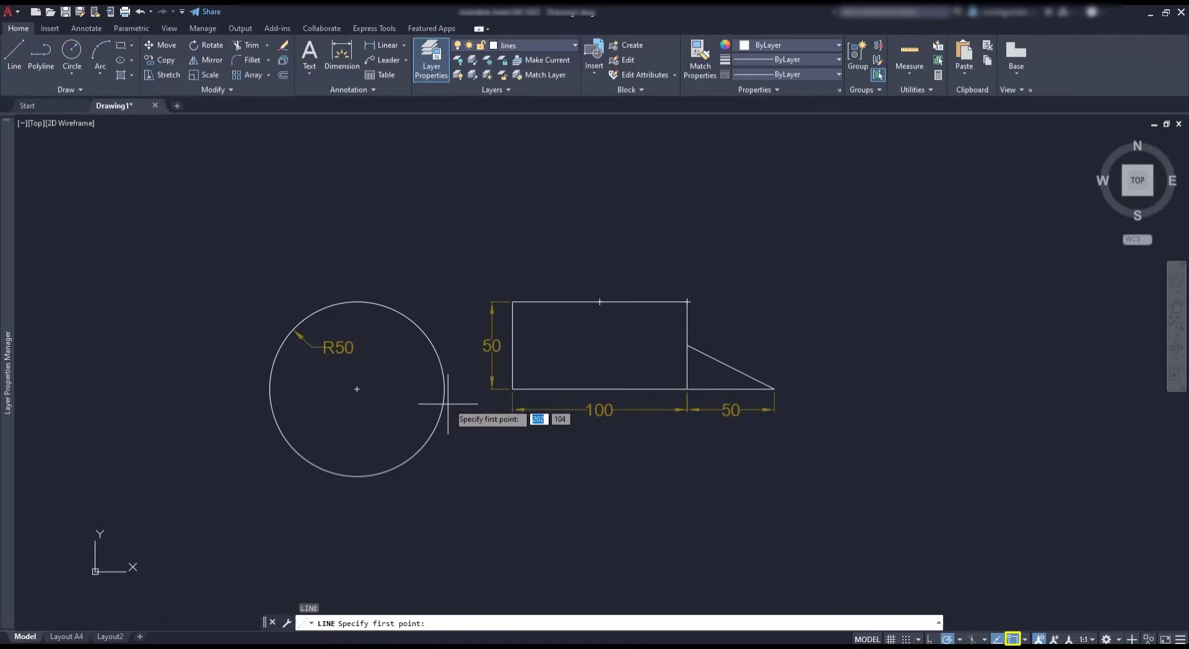
double_click(356, 389)
key(ctrl+z)
key(Escape)
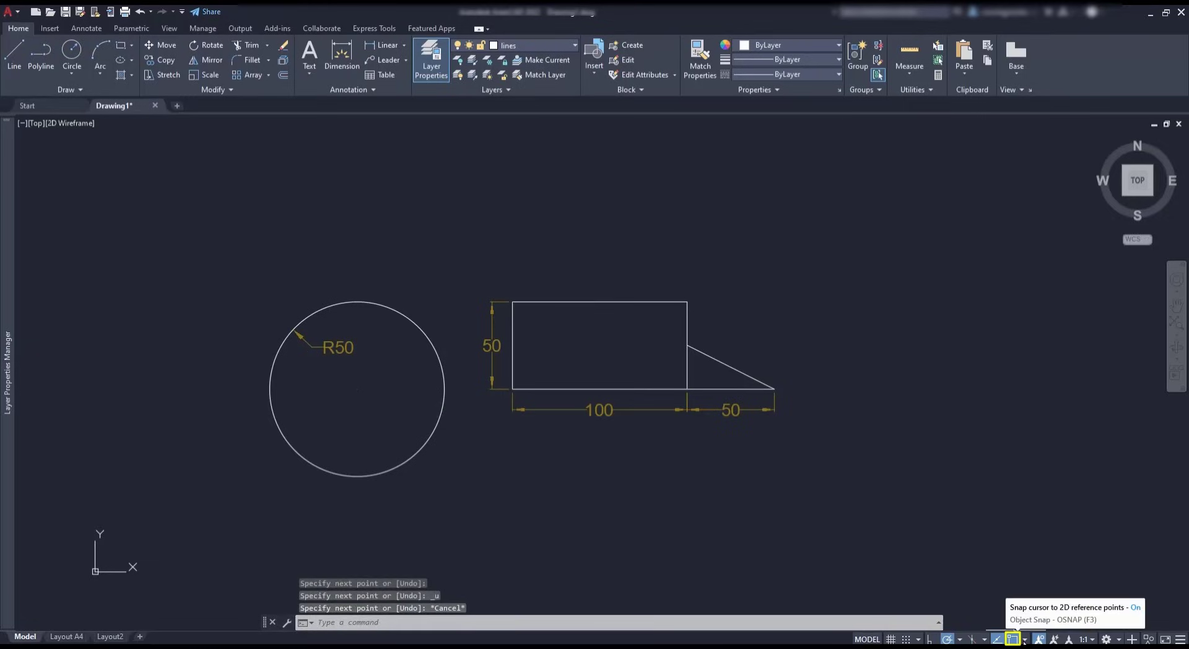
click(1025, 640)
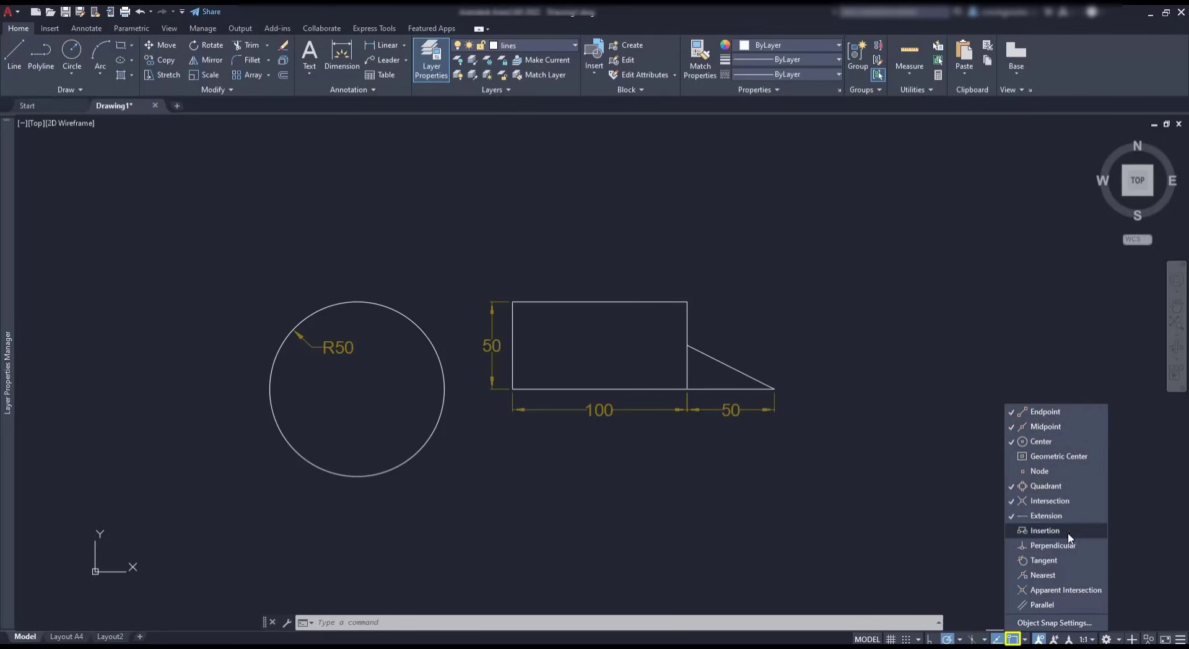
click(1076, 624)
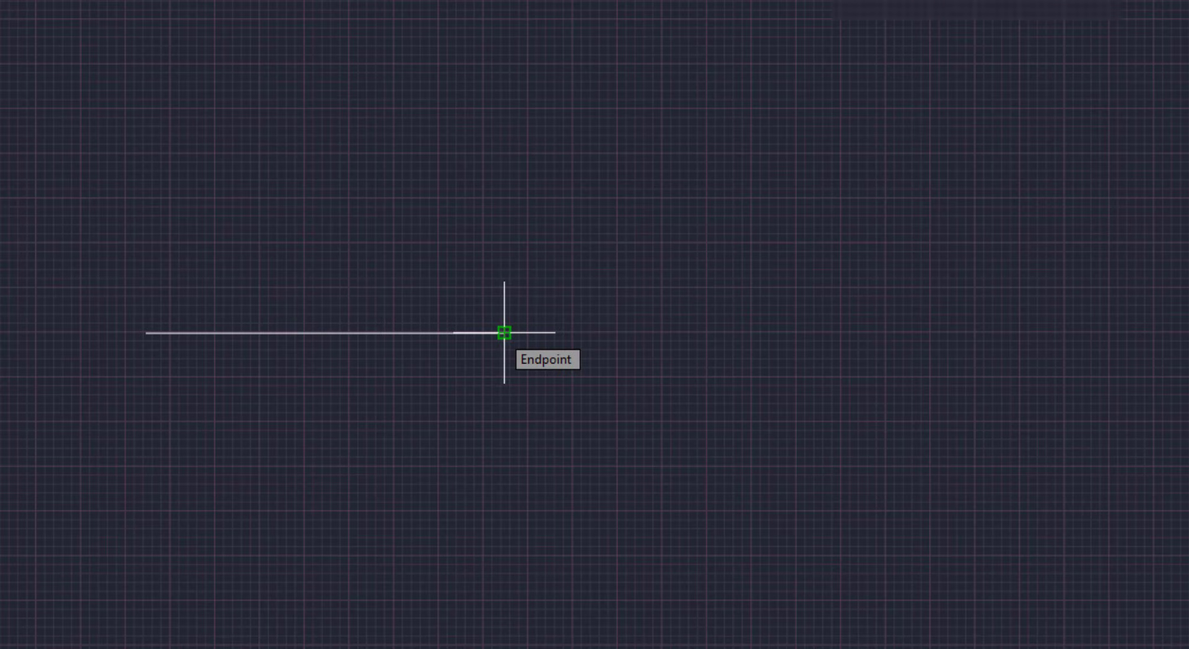
- Start a slanted line at the horizontal line's endpoint, then turn object snap off
click(504, 333)
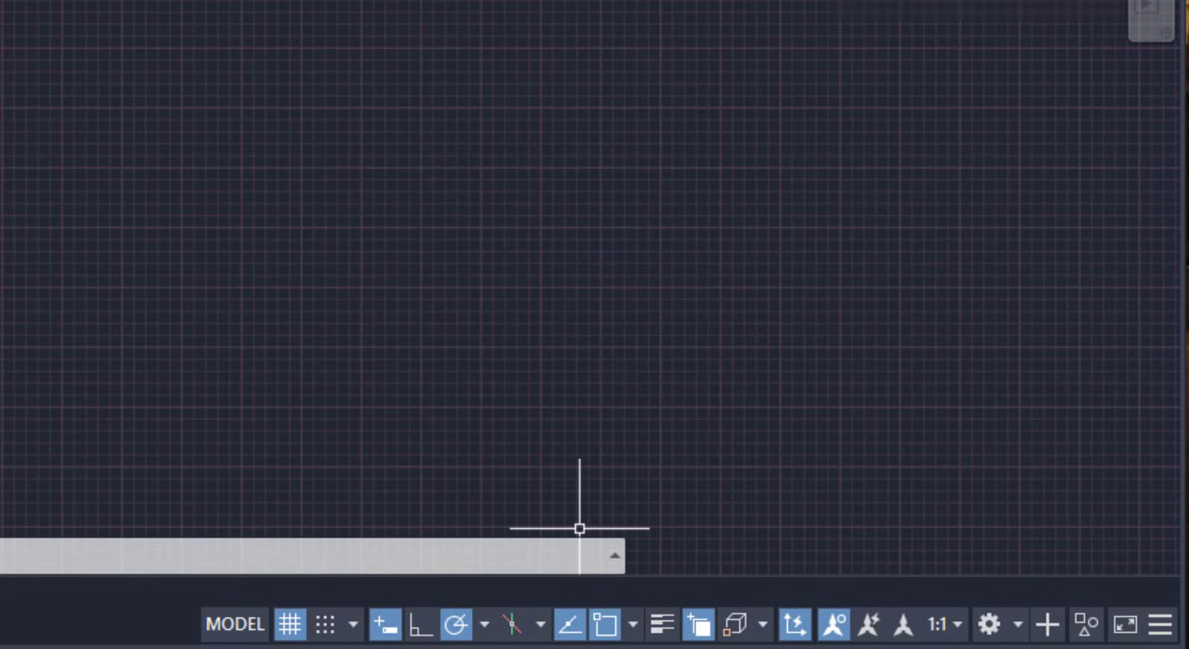
click(607, 627)
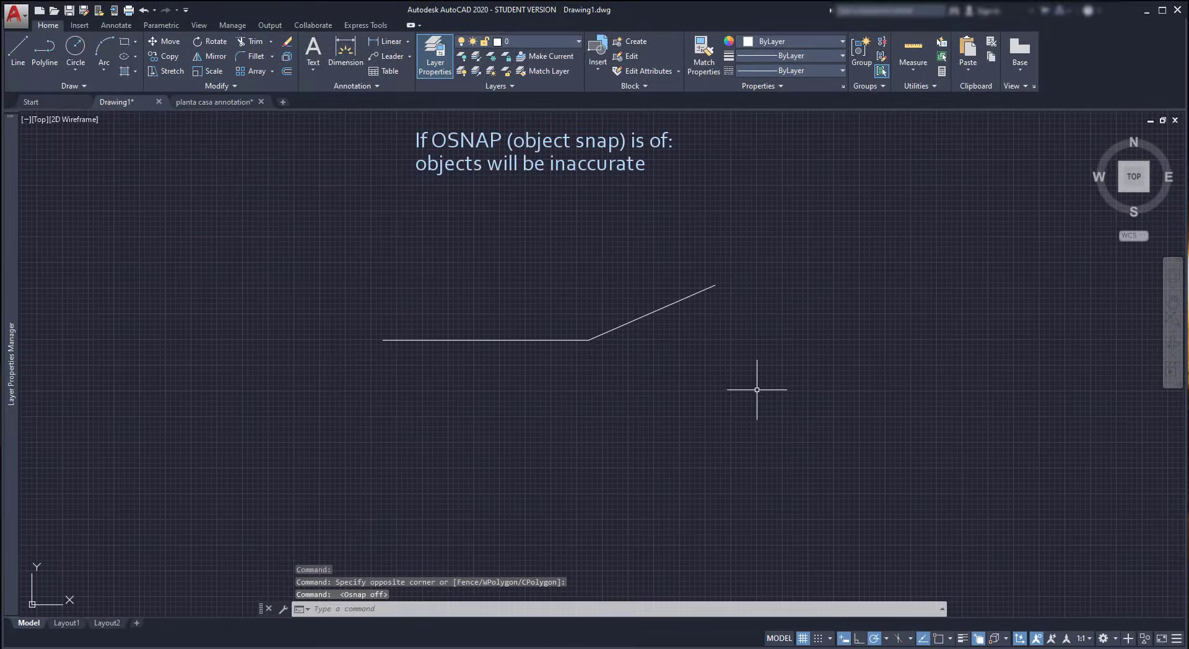
text(l)
key(Return)
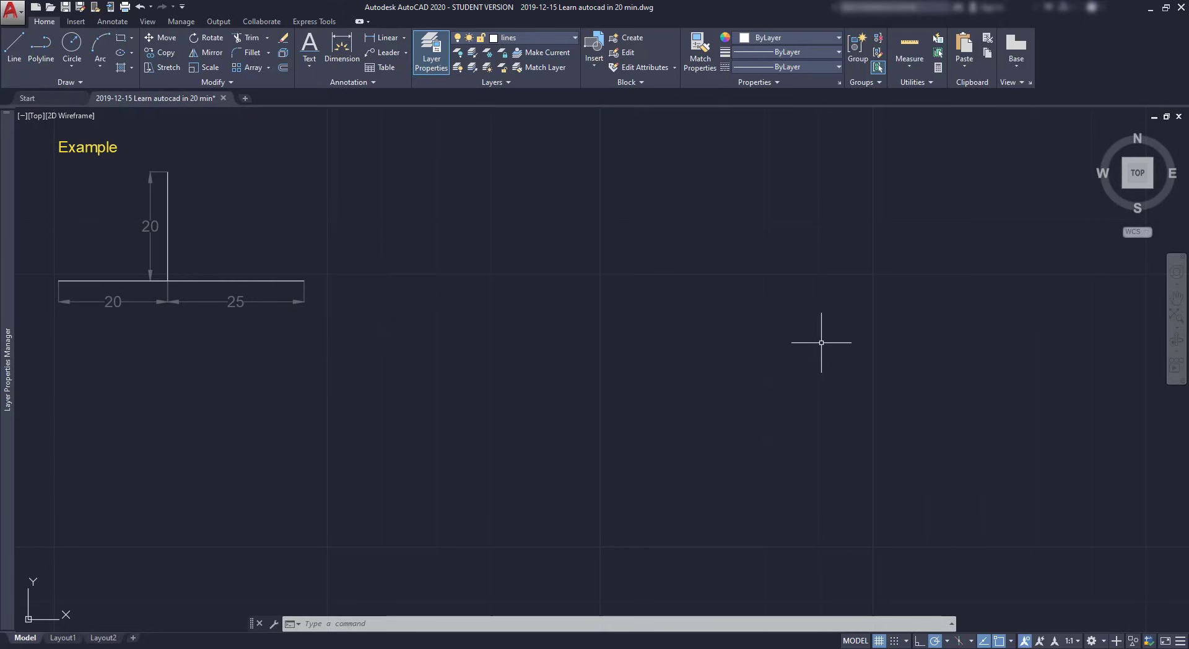
- Draw a polyline with a 20-unit horizontal base and a 20-unit vertical upright
text(PL)
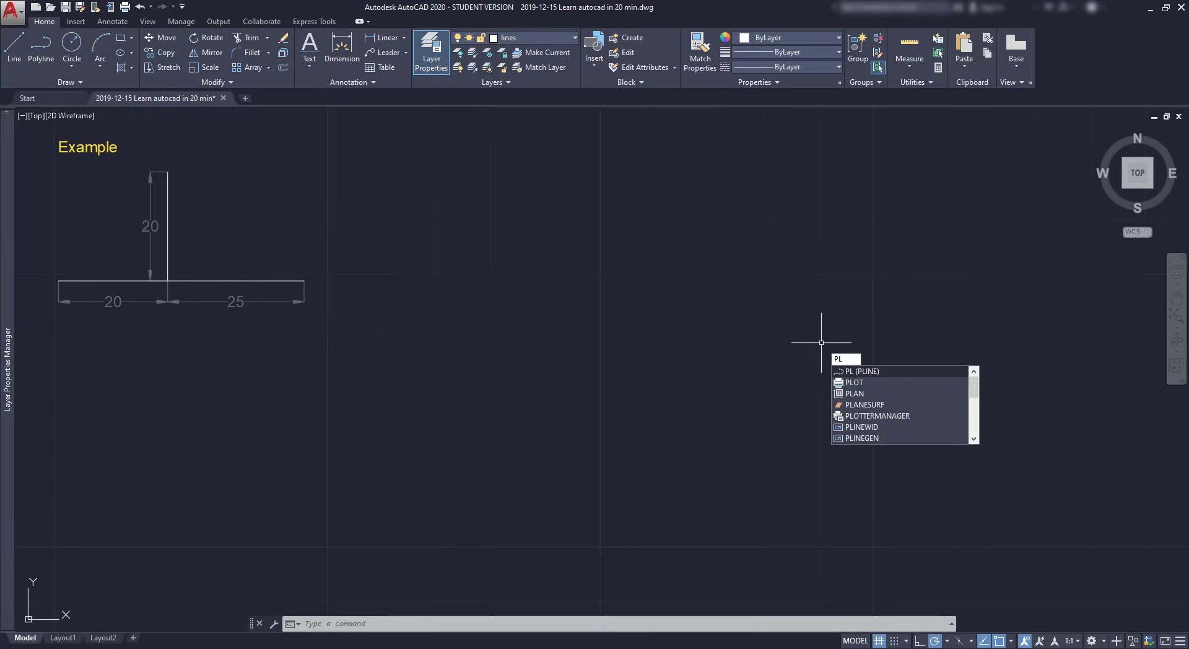
key(Return)
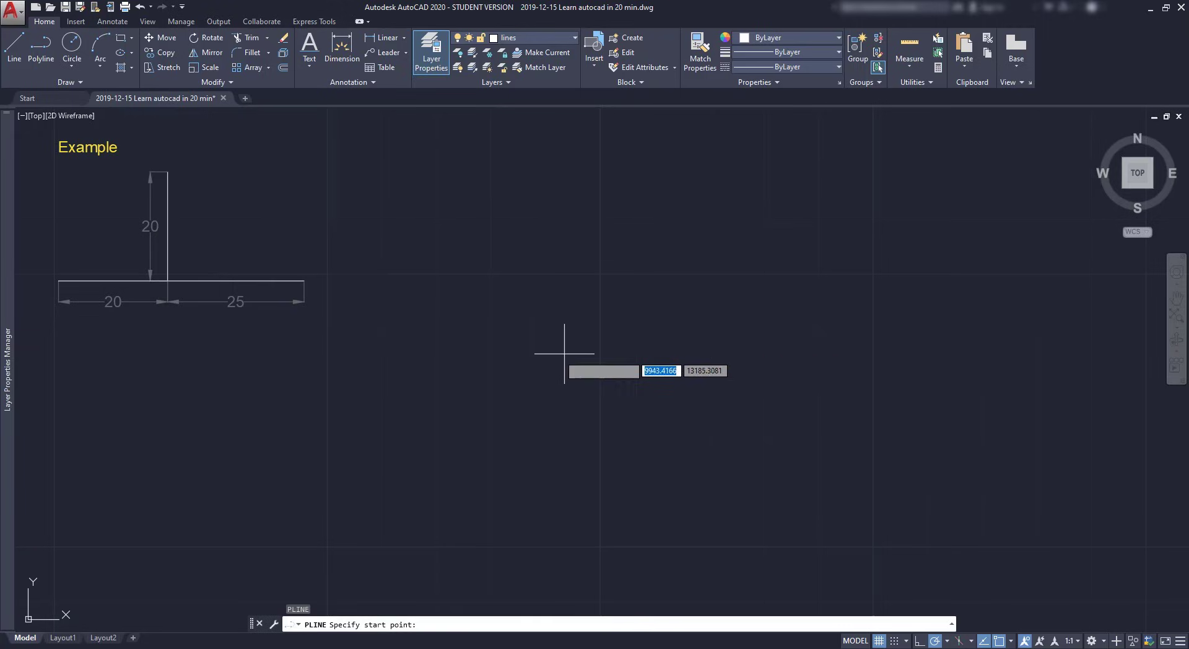
click(522, 363)
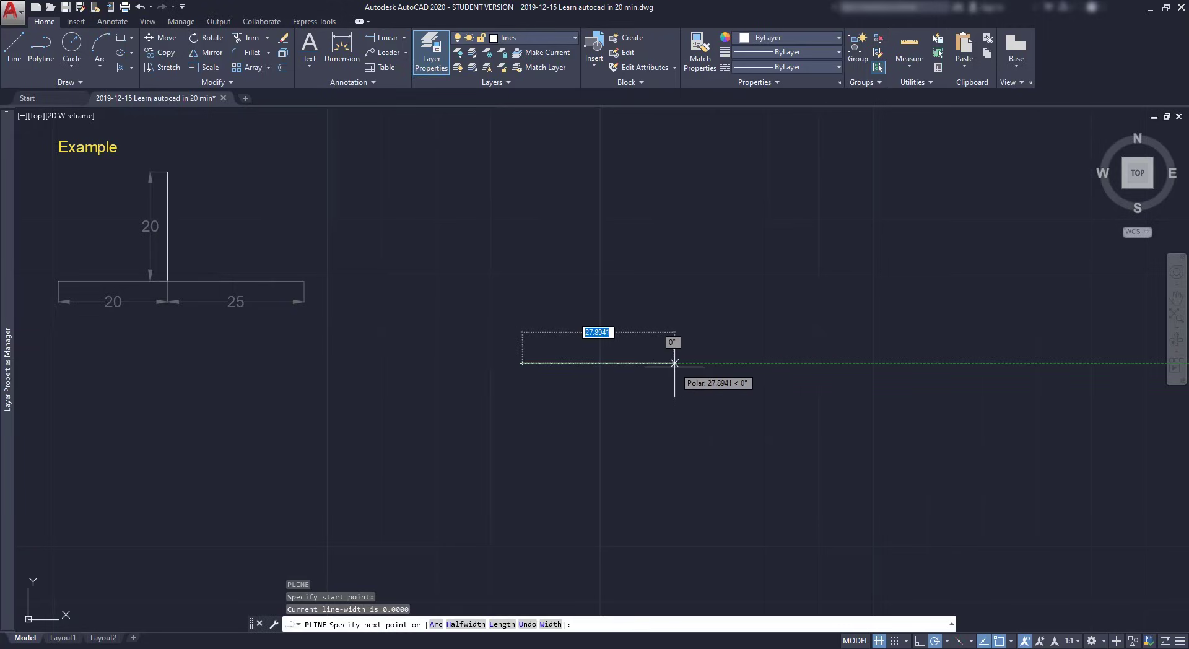
text(20)
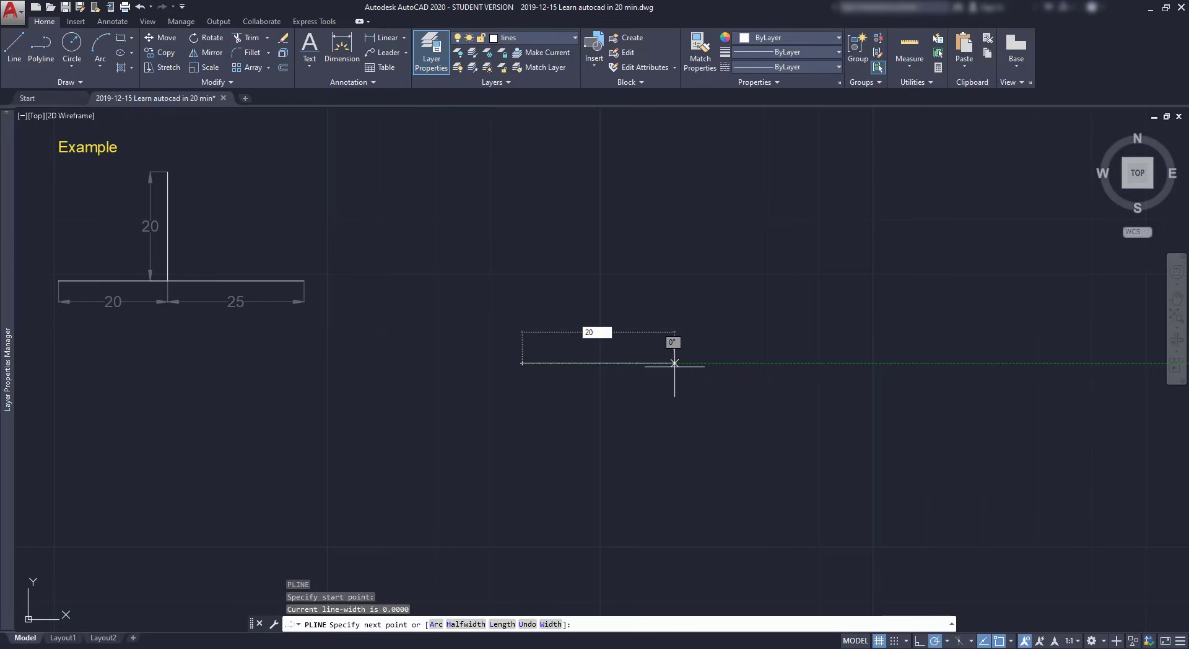
key(Return)
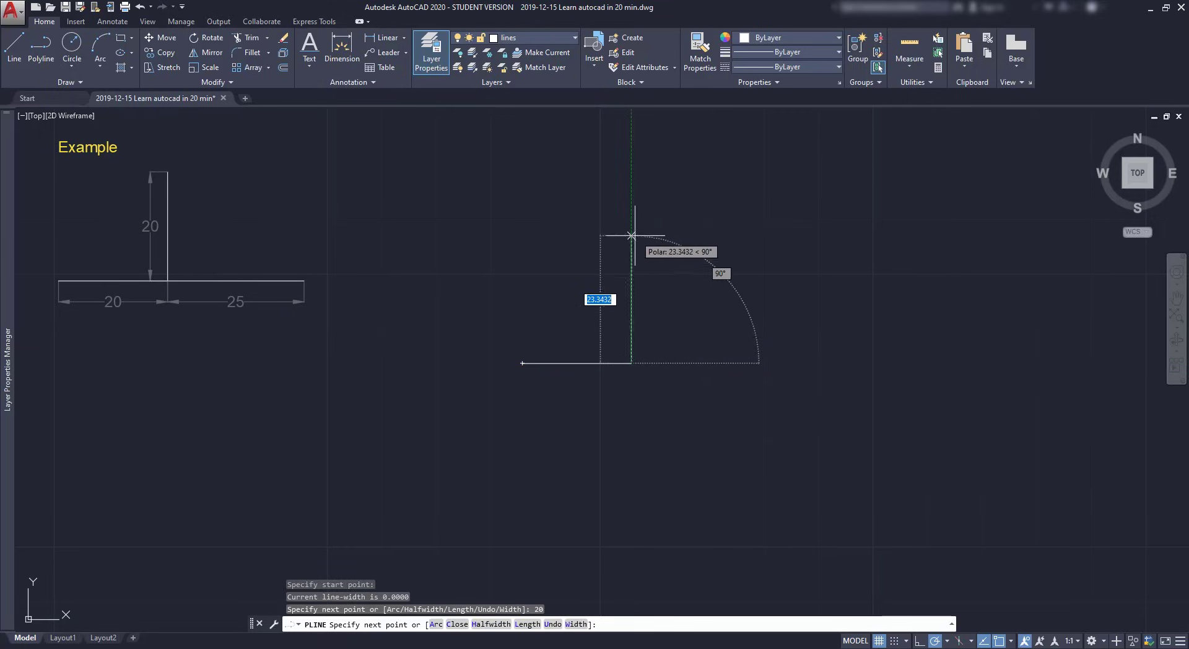
text(2)
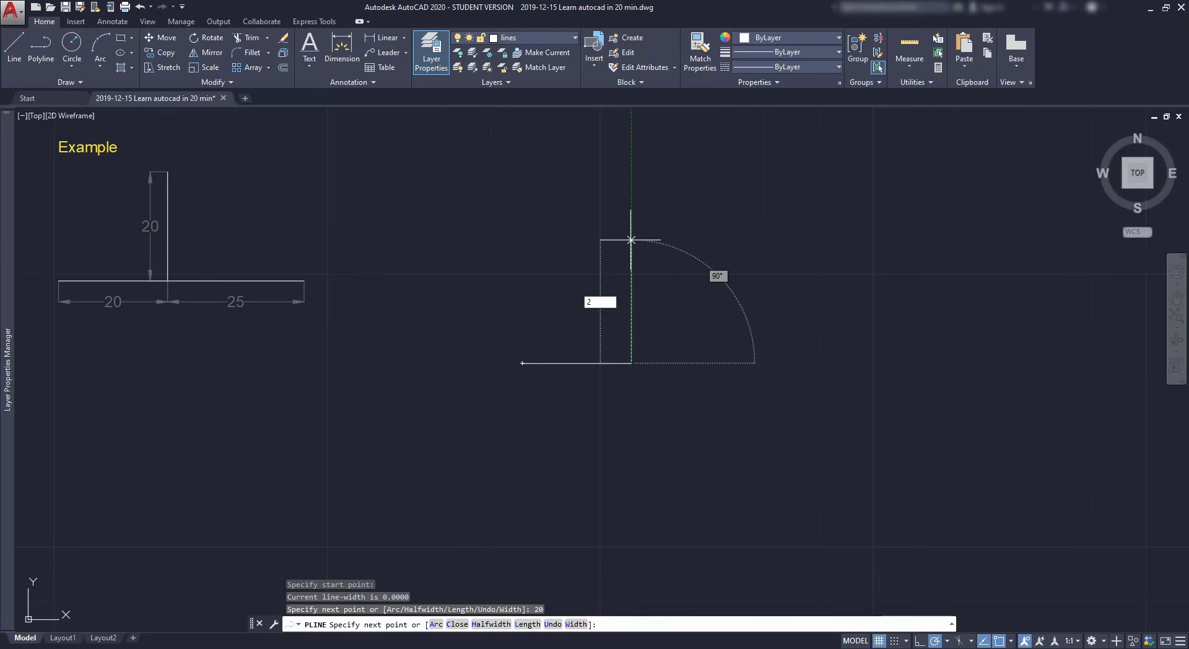
text(0)
key(Return)
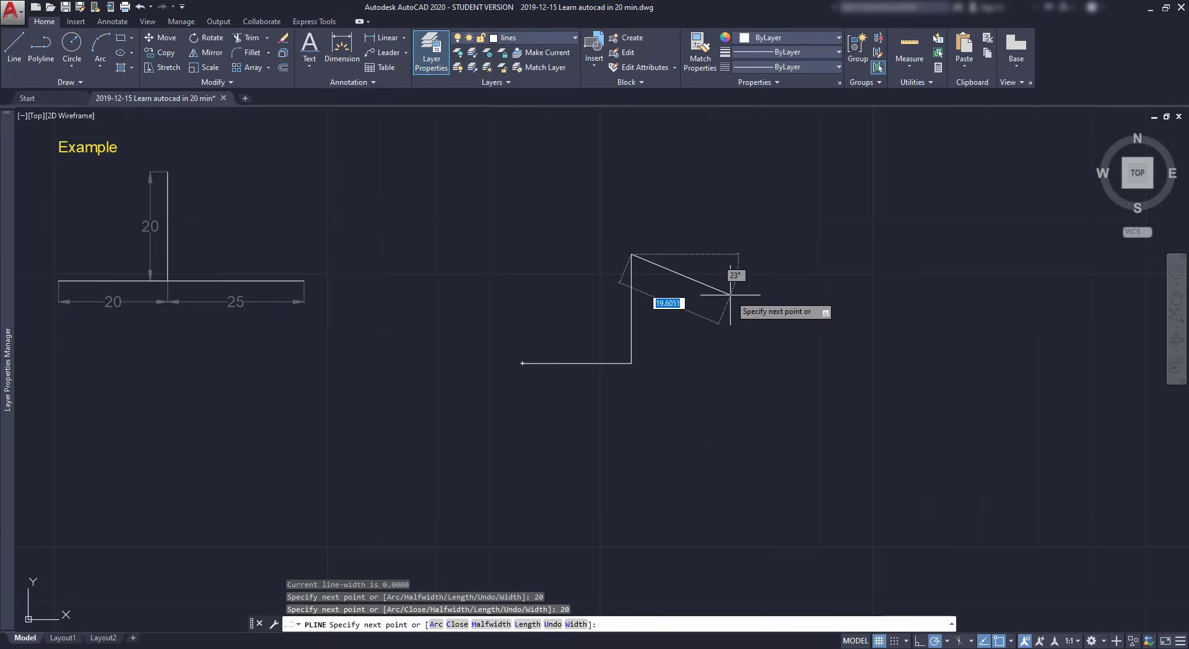
key(Escape)
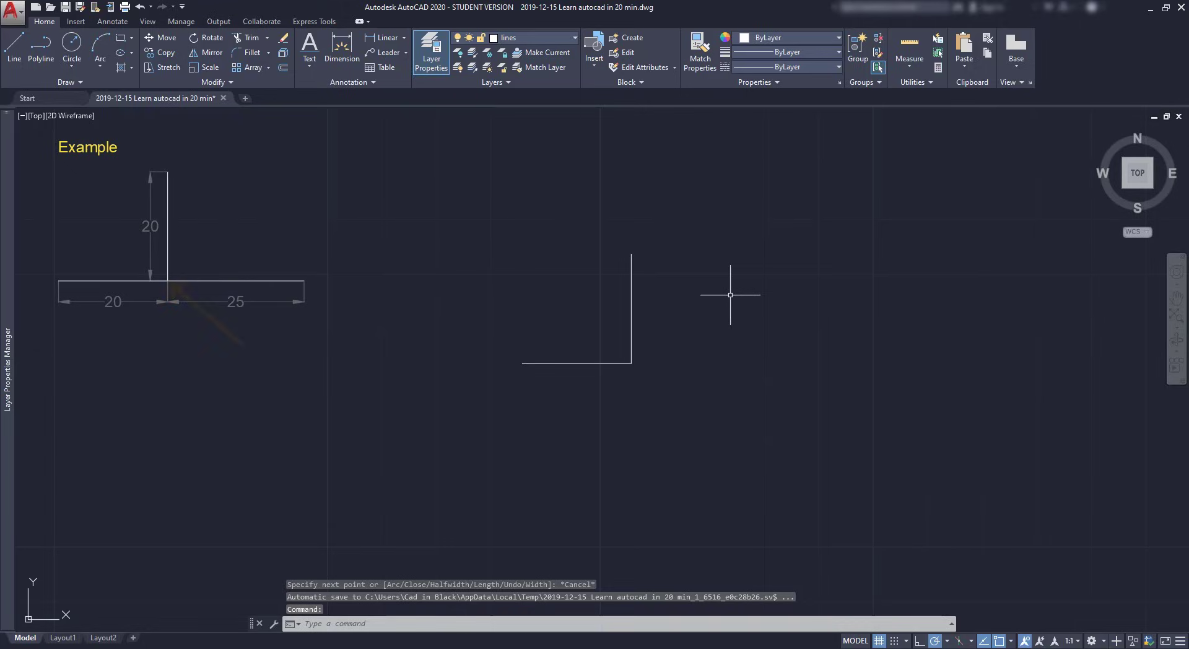
- Add a 25-unit horizontal line extending right from the corner
text(L)
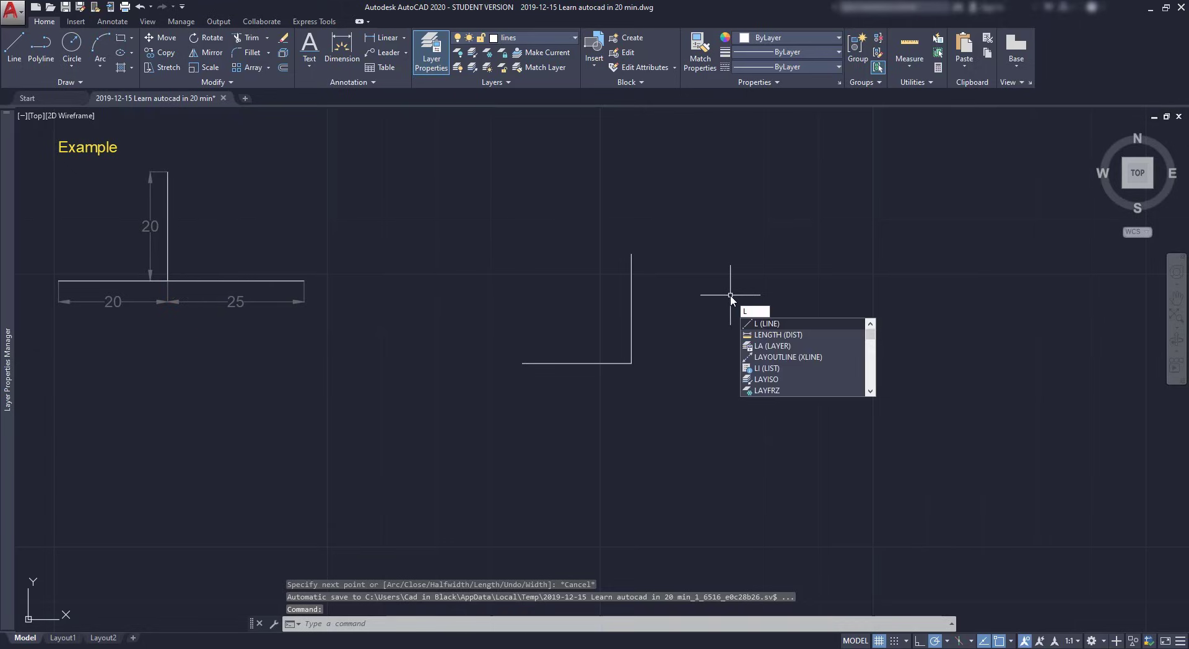
key(Return)
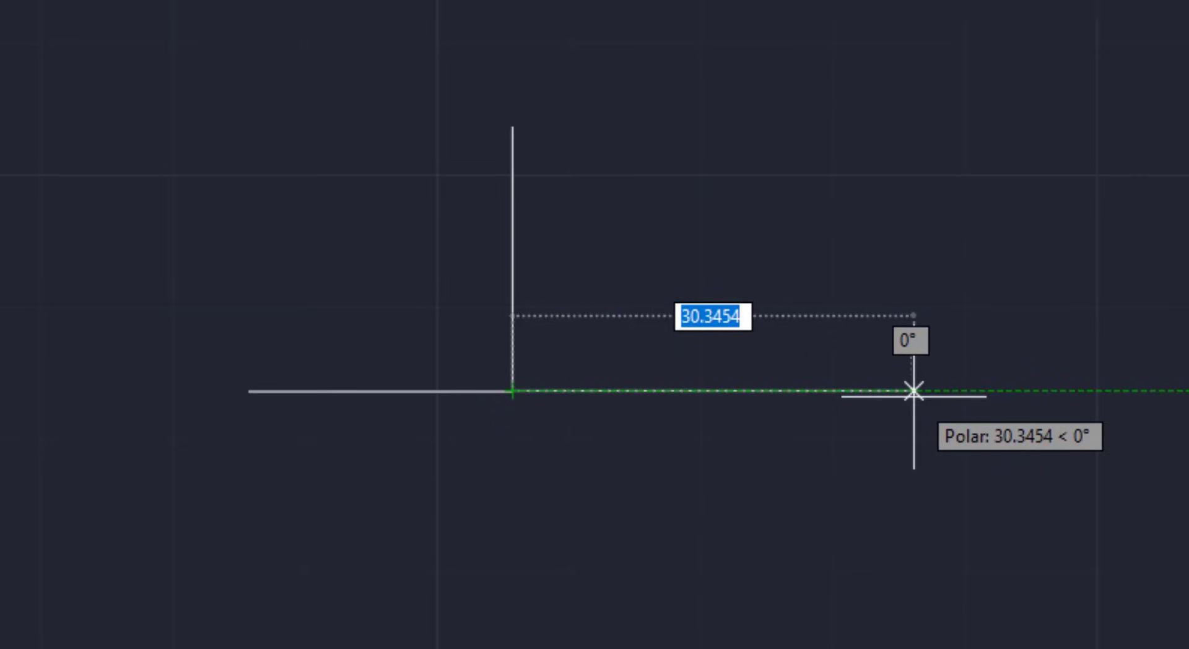
text(25)
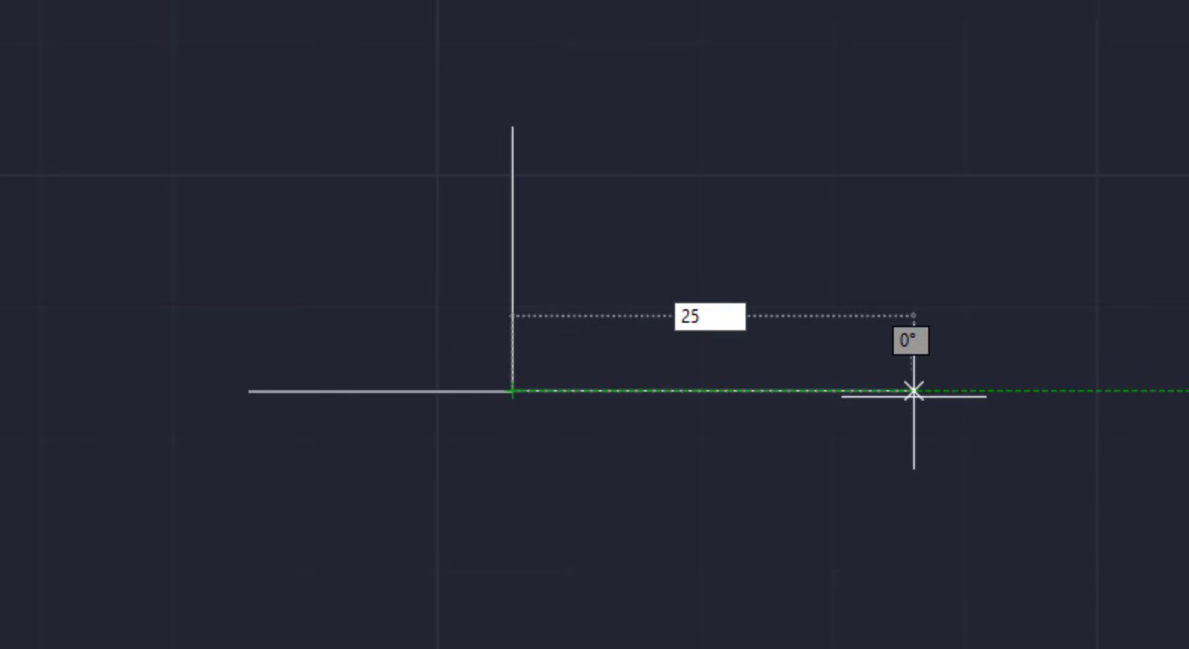
key(Return)
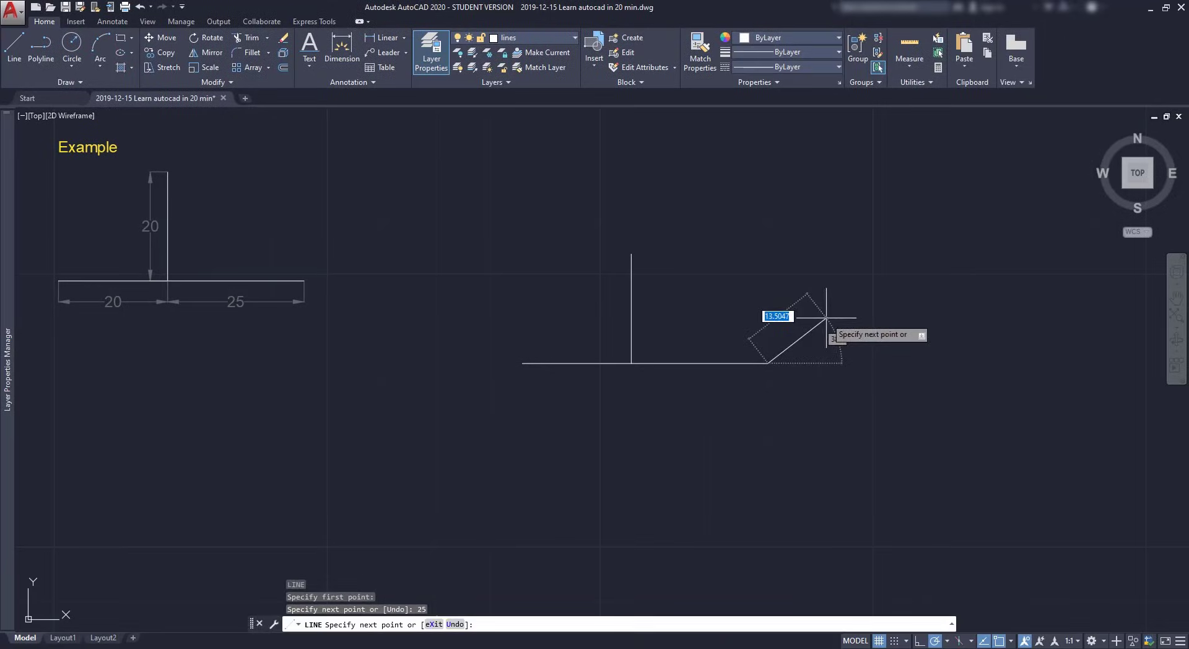
key(Escape)
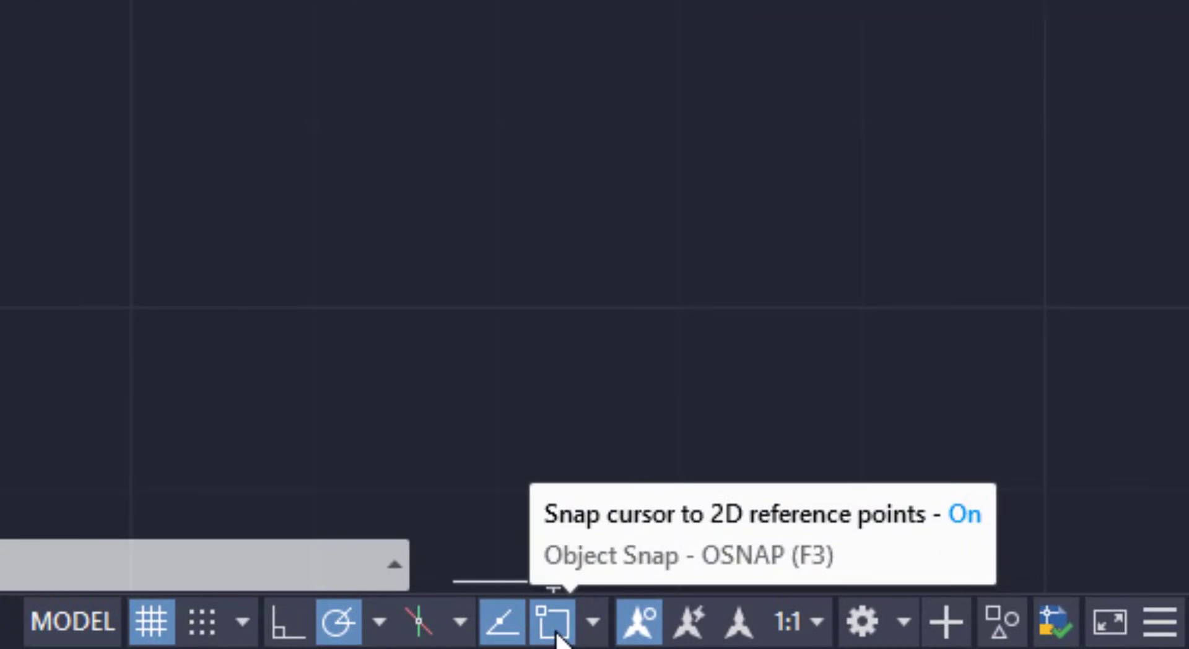
- Enable Midpoint object snap and start a line from the horizontal line's midpoint
click(592, 623)
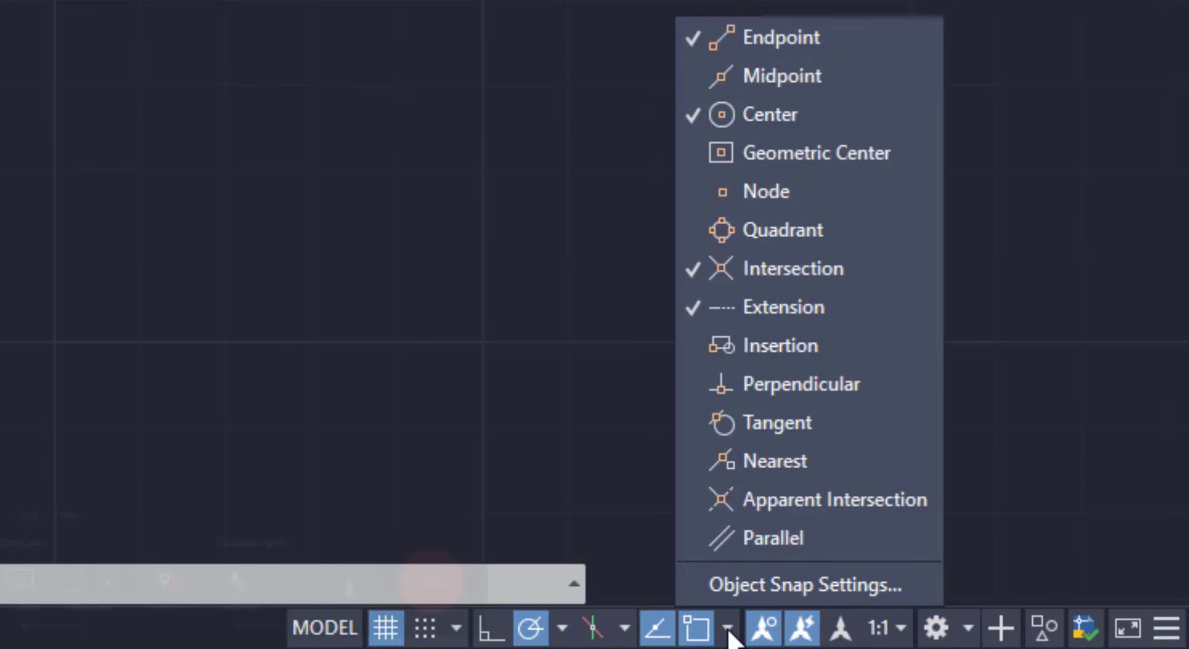
click(853, 72)
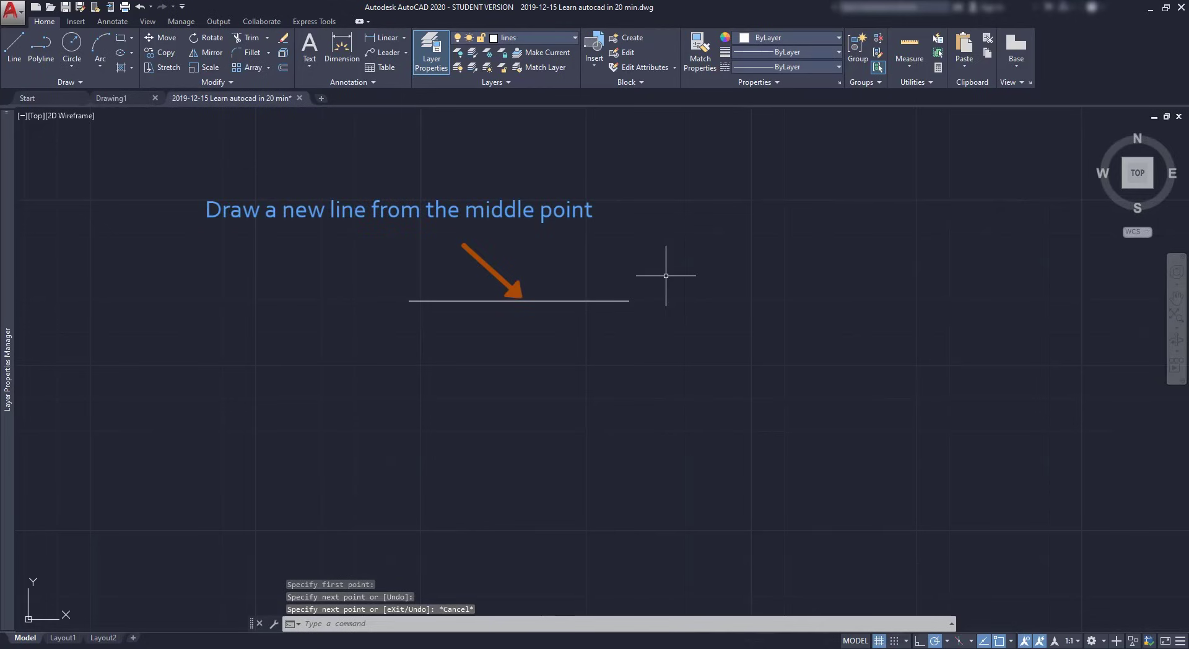
text(L)
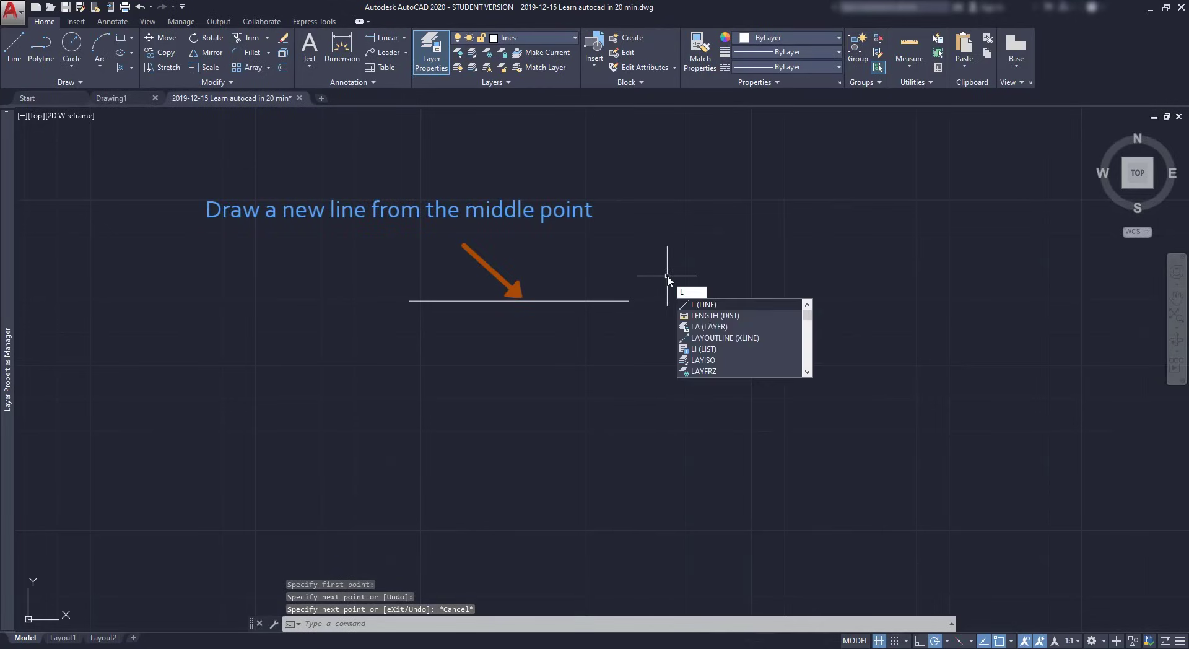
key(Return)
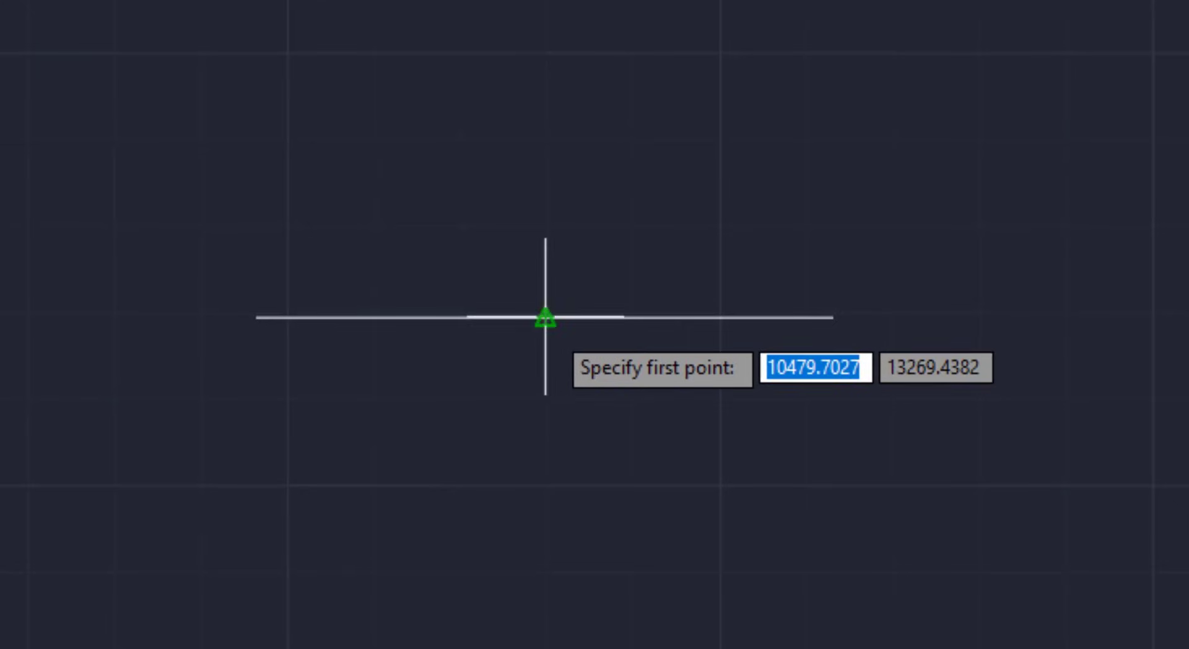
click(545, 317)
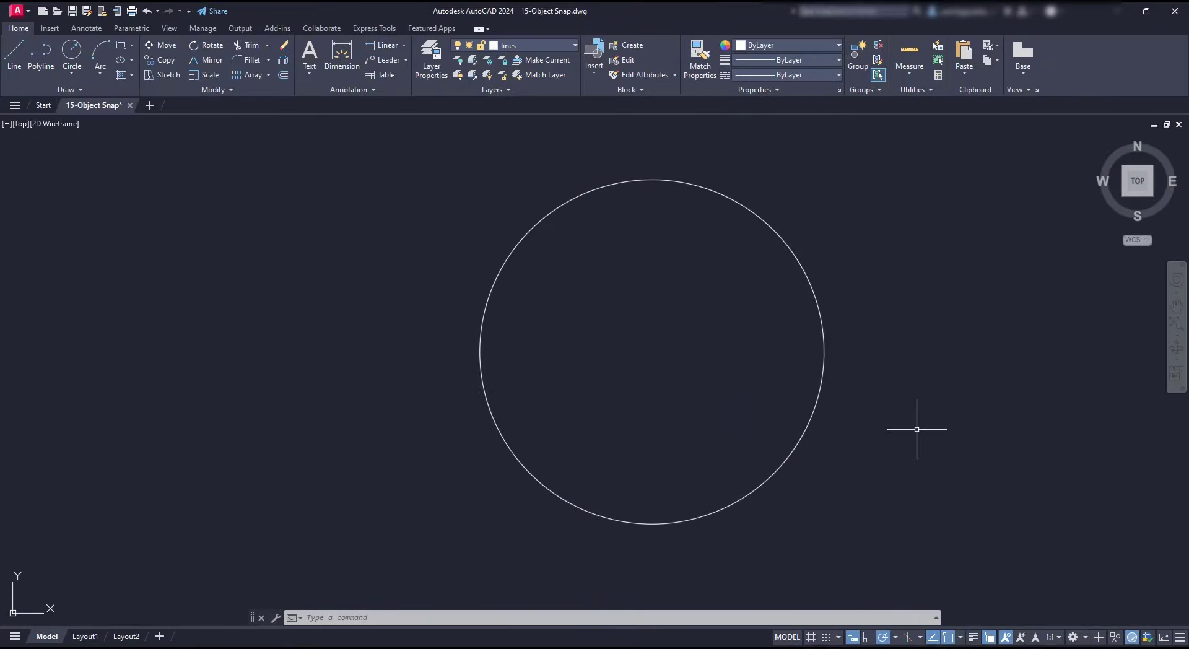
- Draw a radius line from the circle's centre to its right quadrant
click(960, 638)
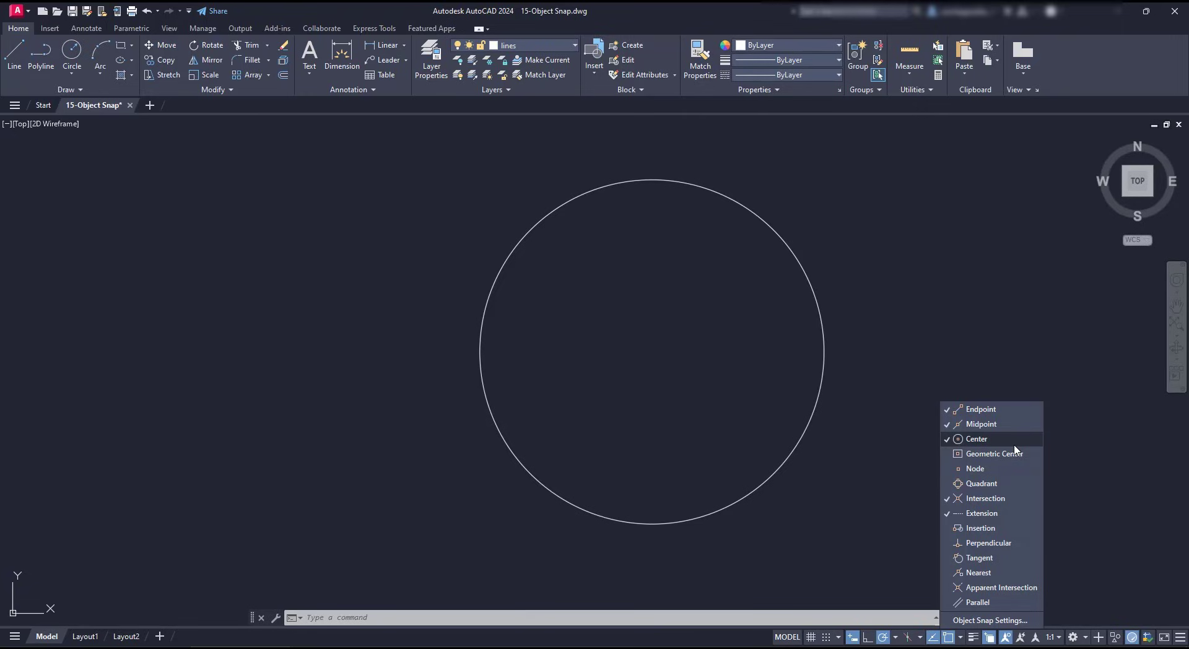
text(L)
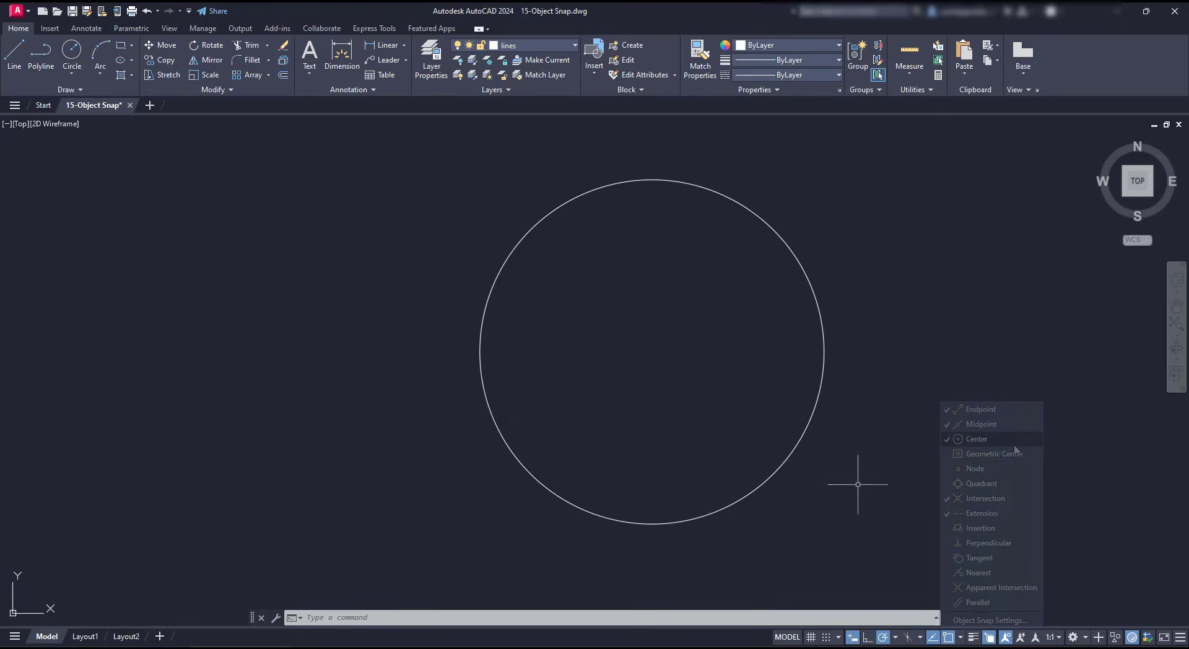
key(Return)
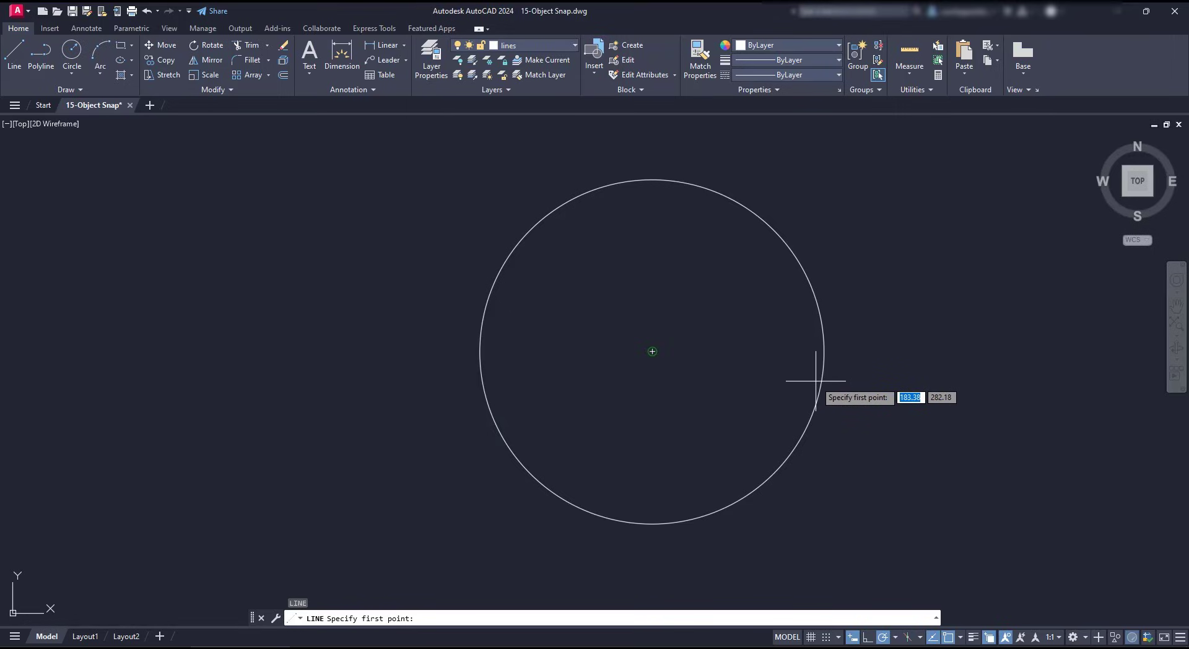
click(652, 351)
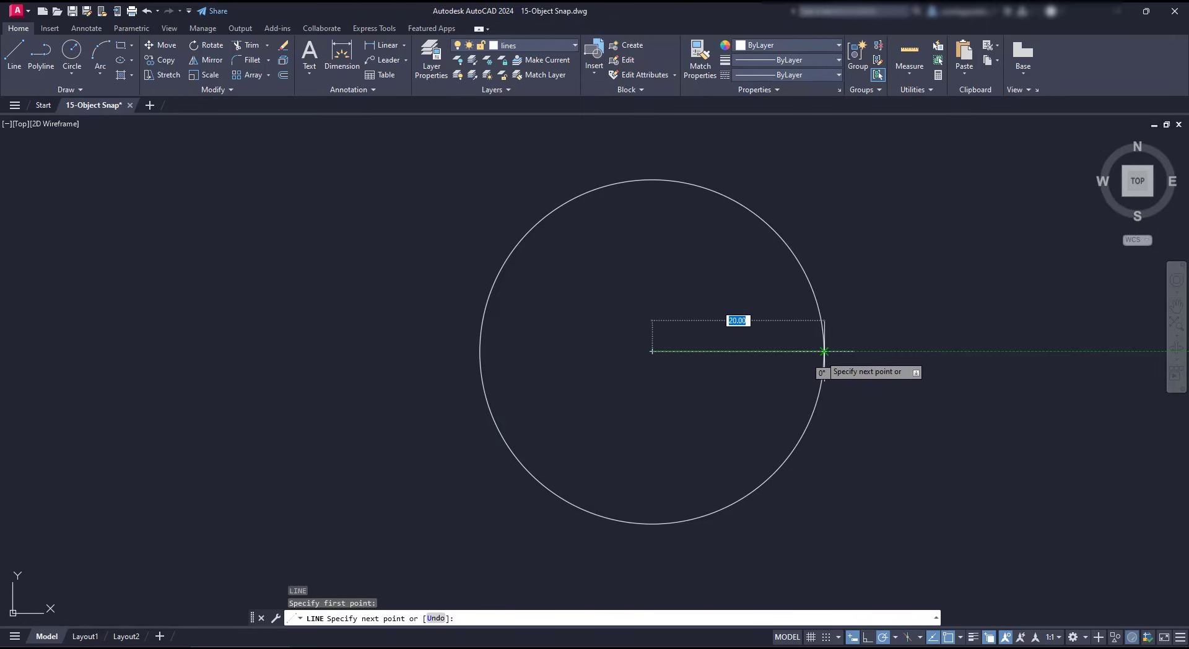
click(823, 351)
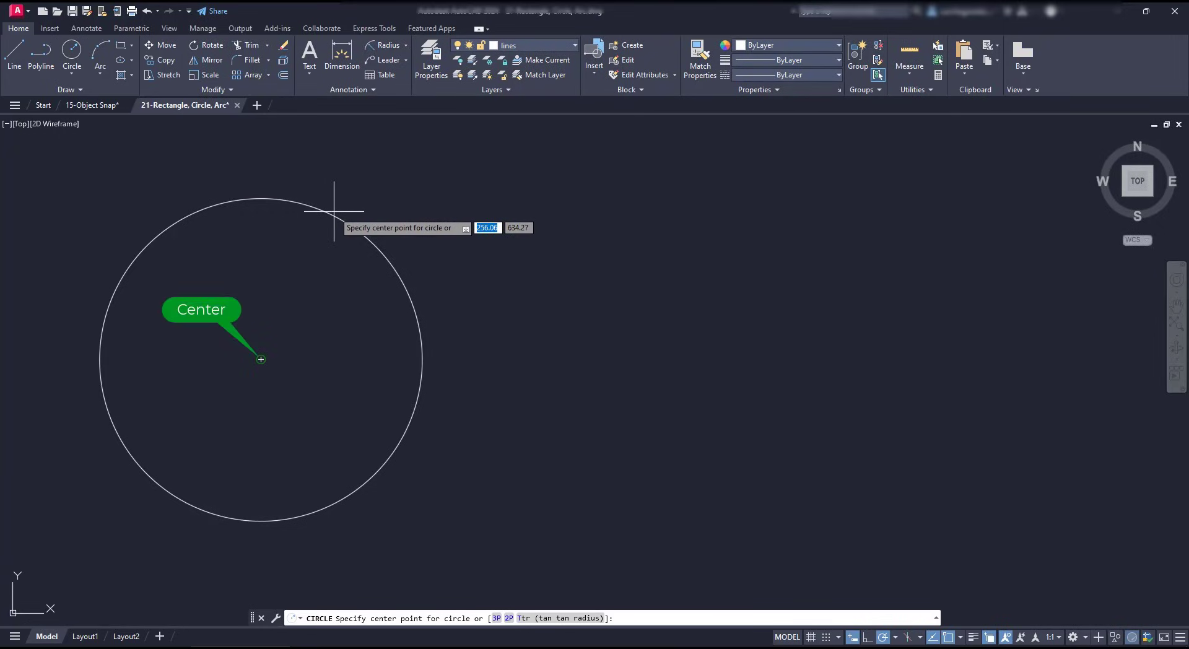
- Add a radius-20 circle concentric with the other drawing's circle
click(261, 359)
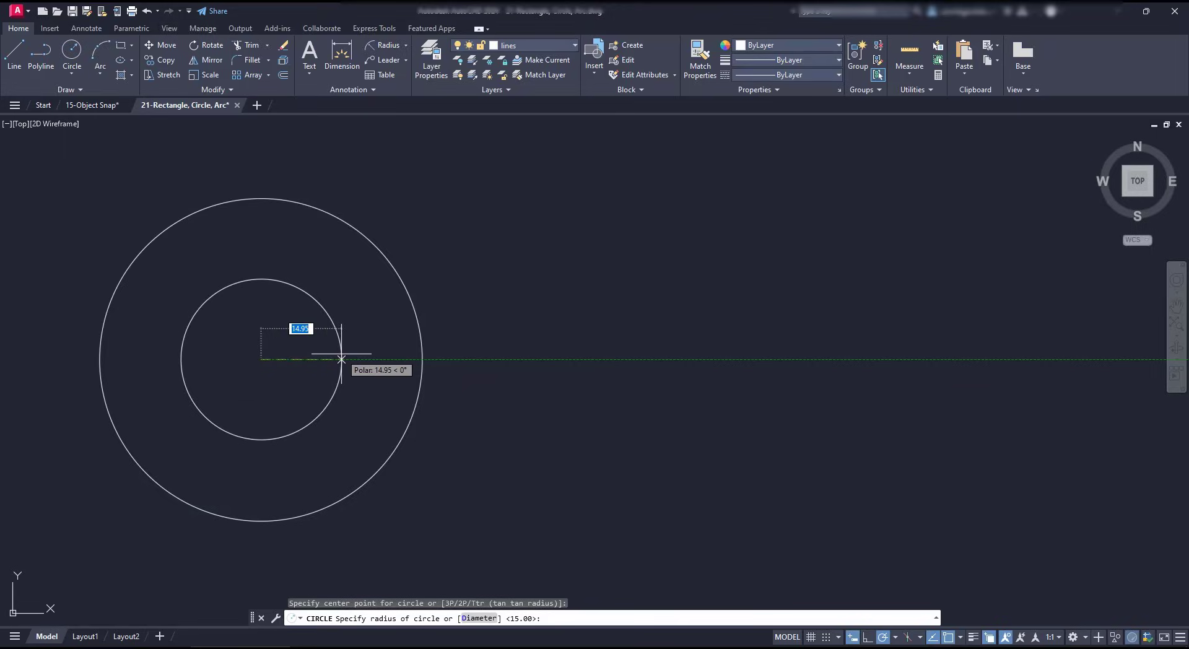
text(20)
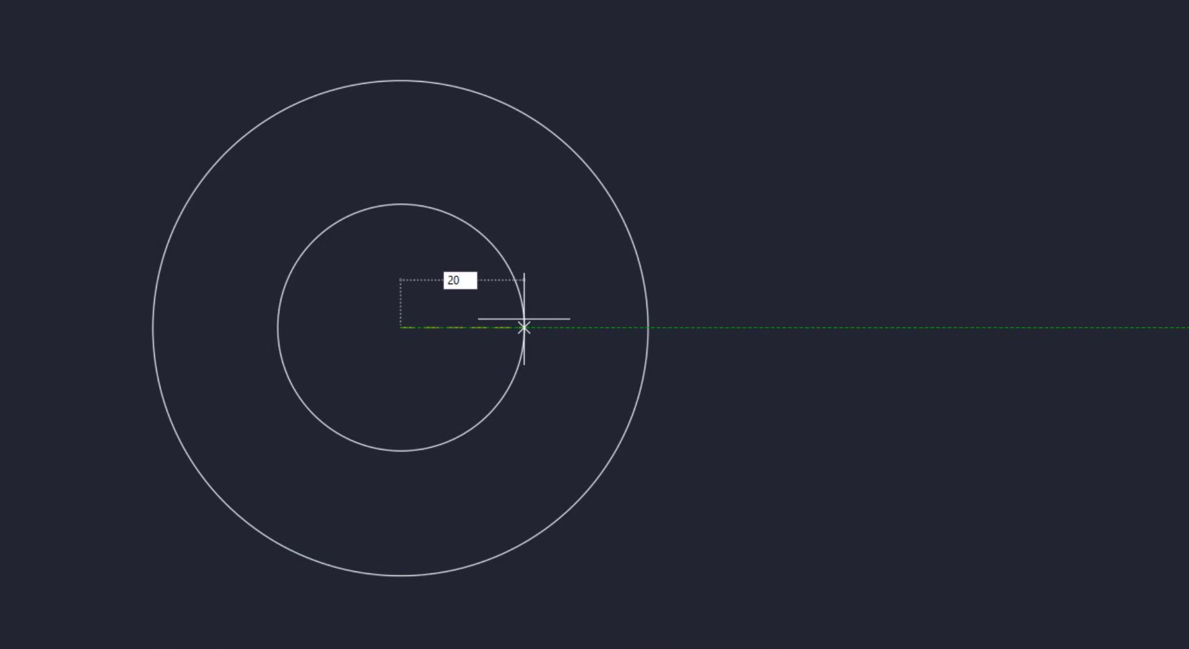
key(Return)
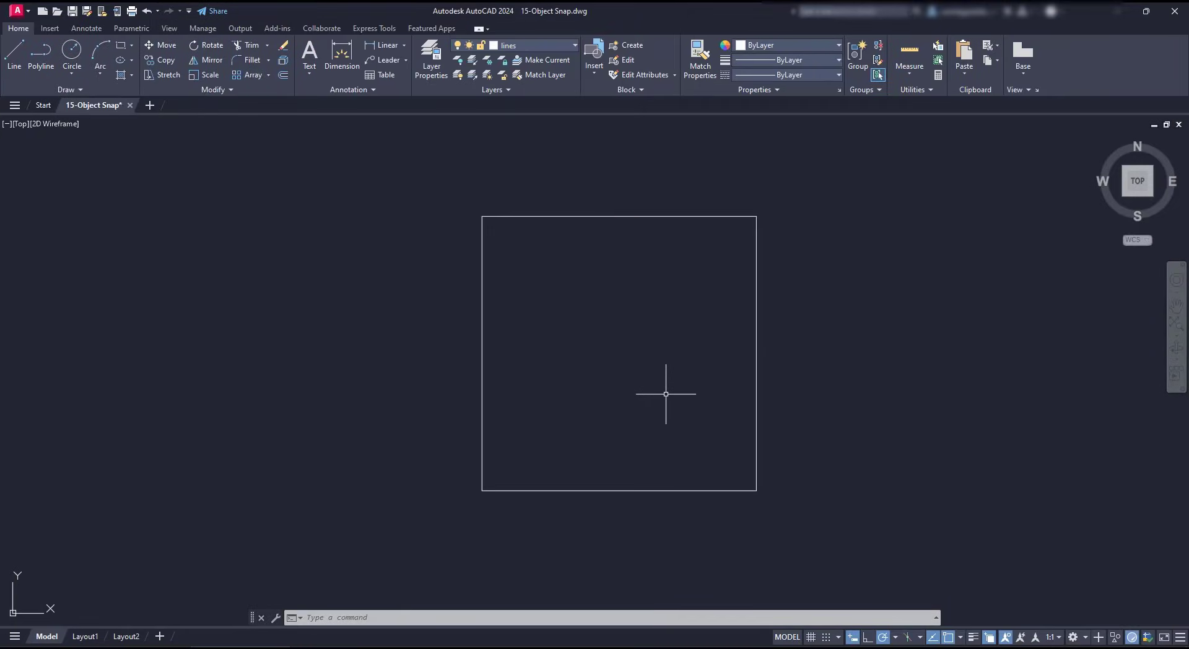
- Start a LINE at the square's centre point, picked from the object snap modes list
text(l)
key(Return)
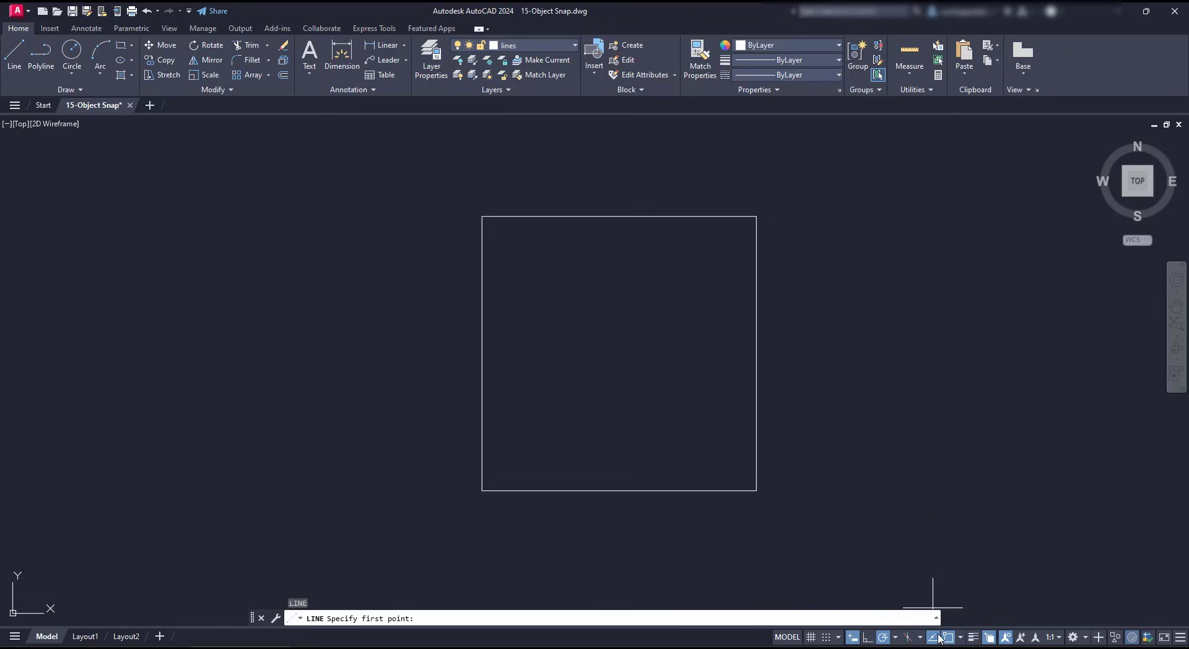
click(961, 642)
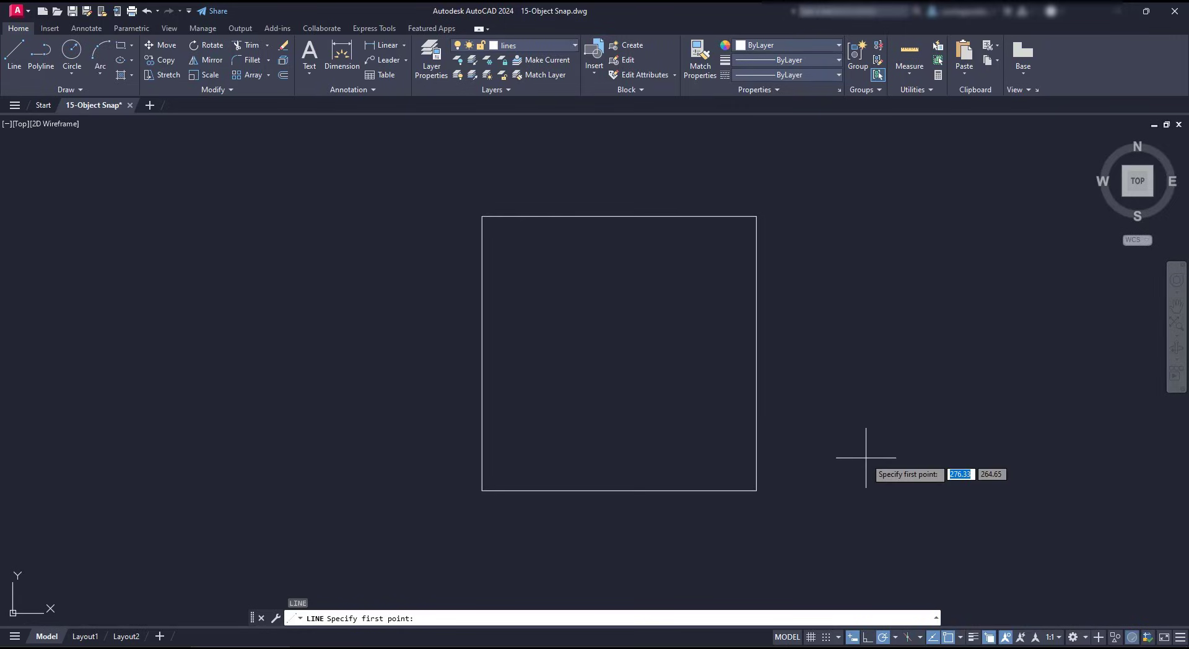
click(620, 354)
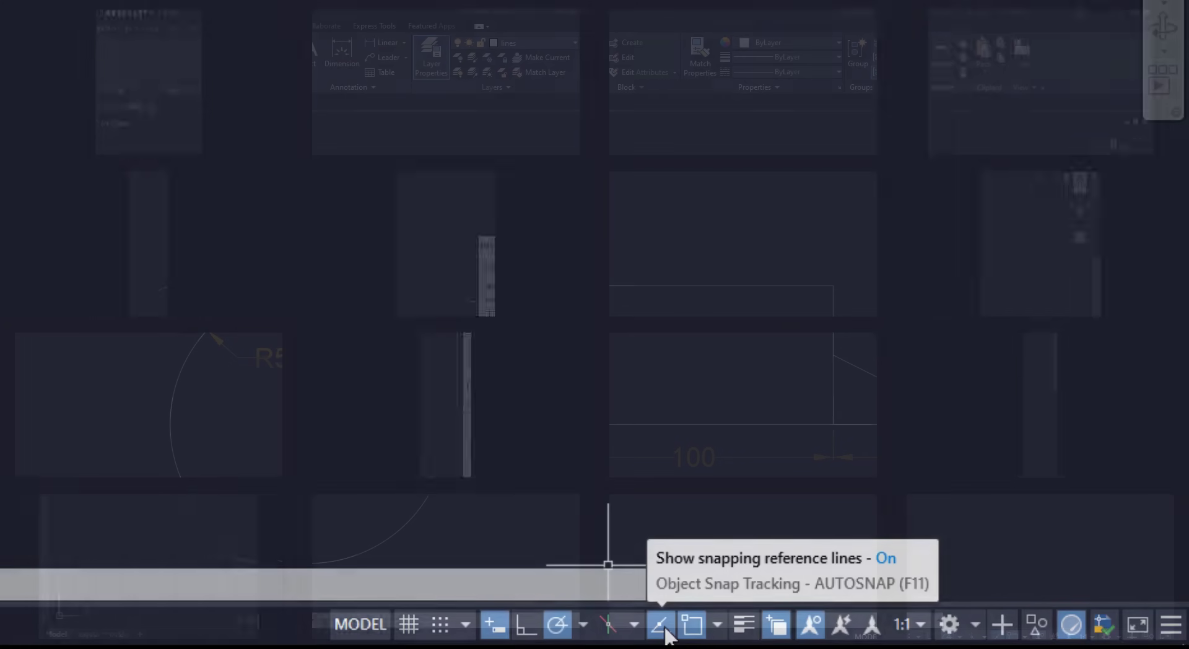
- Start LINE and switch Object Snap Tracking off on the status bar
text(l)
key(Return)
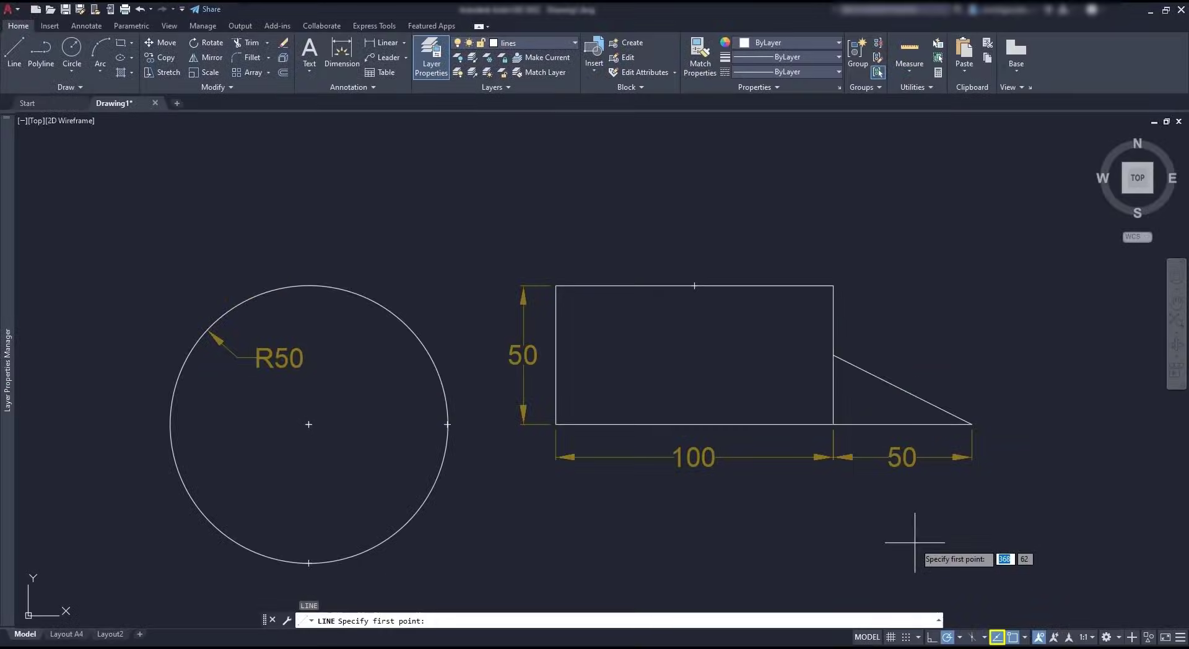
click(996, 638)
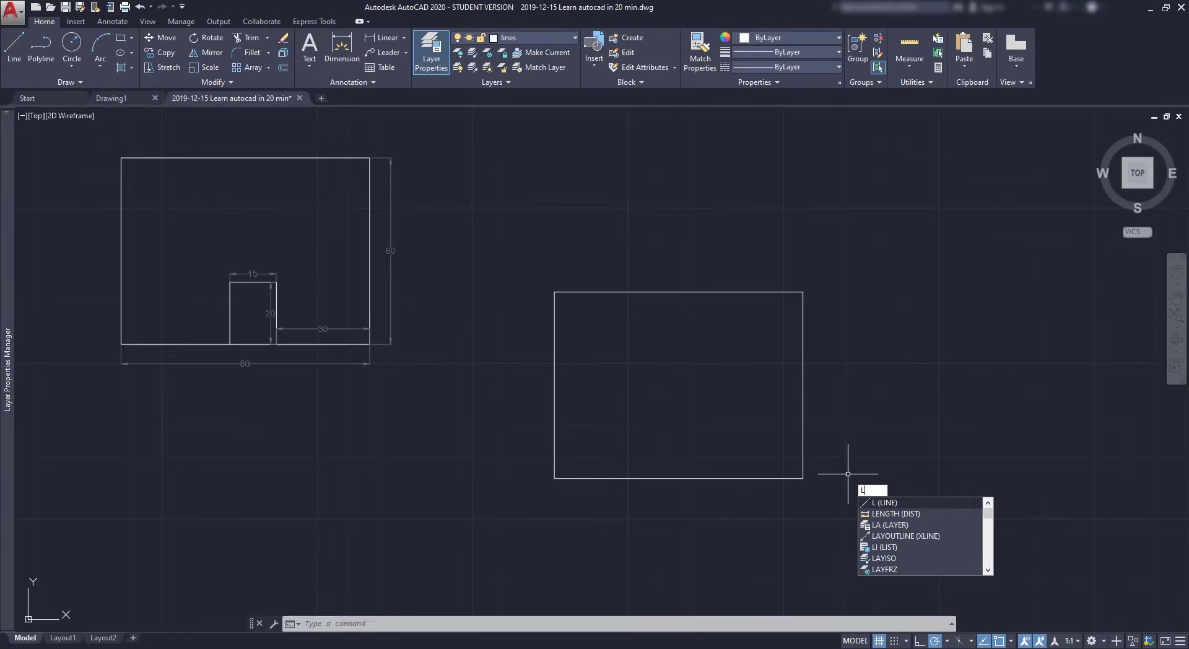
- Draw the notch lines 20 up and 15 left, then back down to the bottom edge
key(Return)
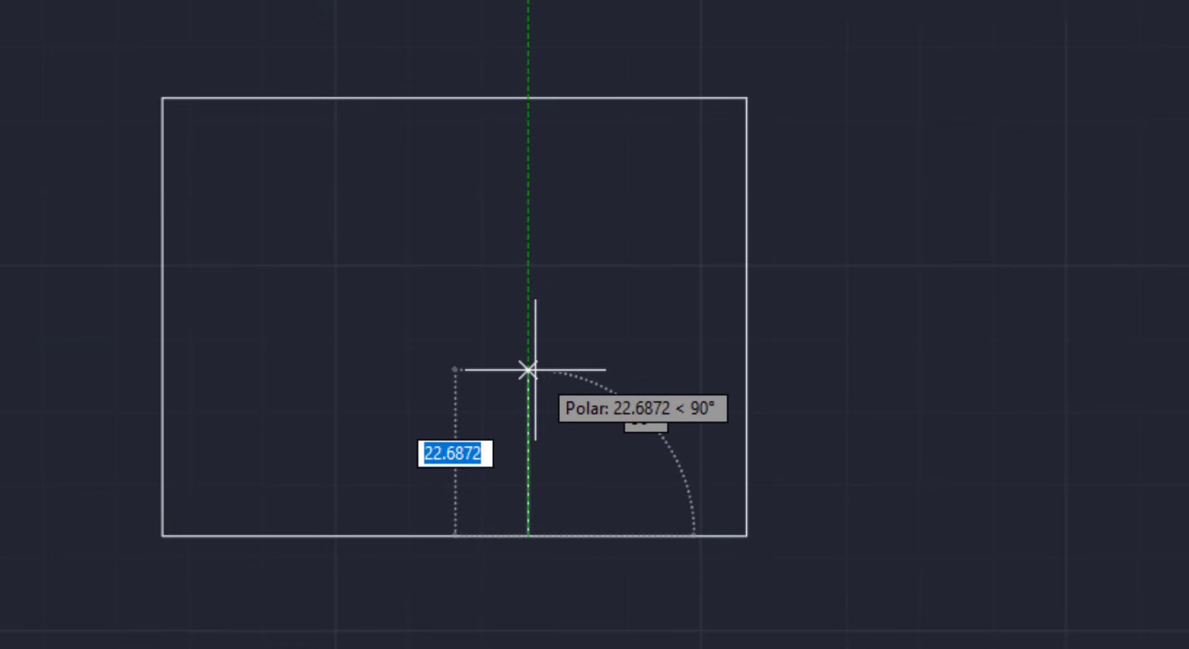
text(20)
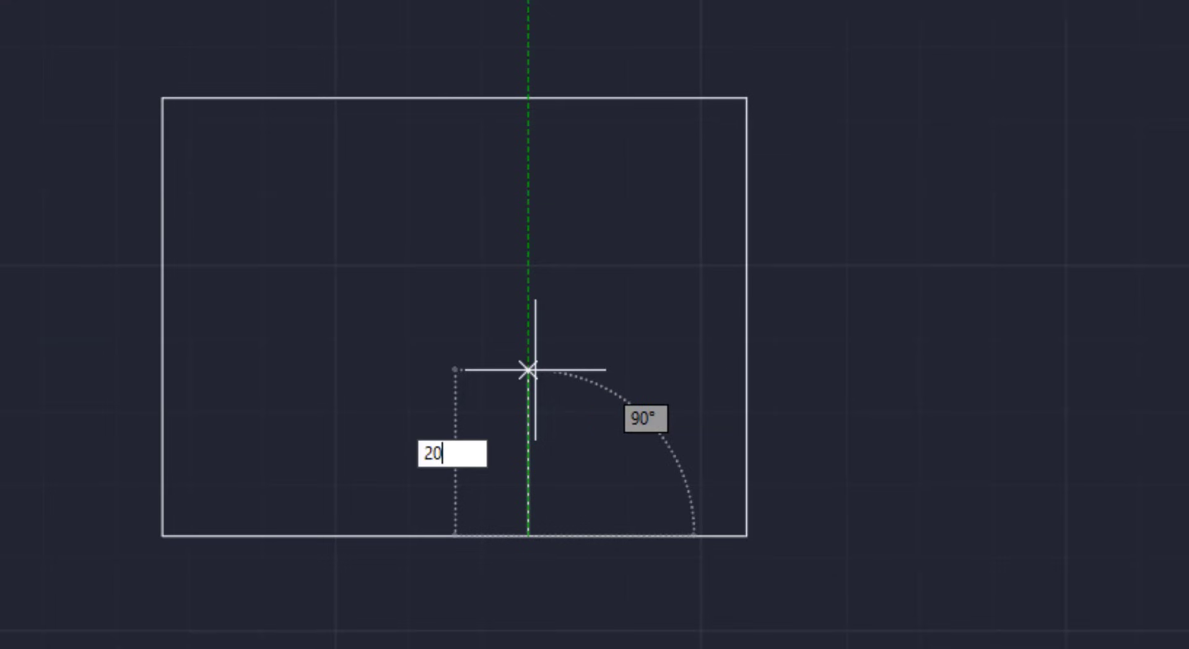
key(Return)
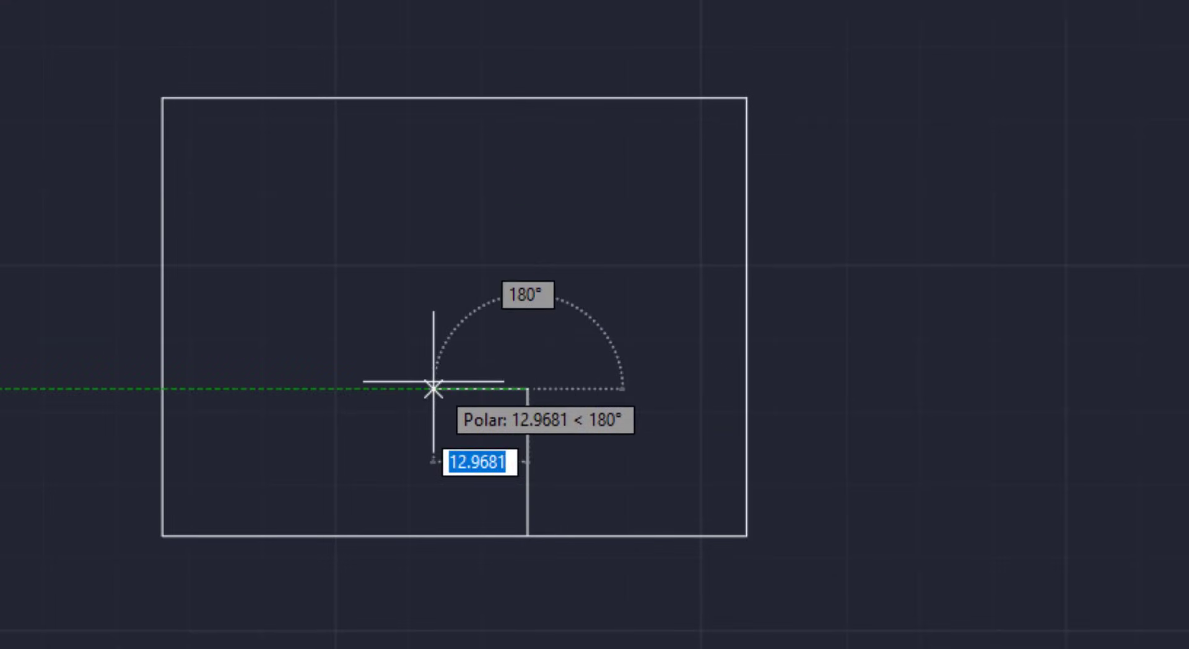
text(15)
key(Return)
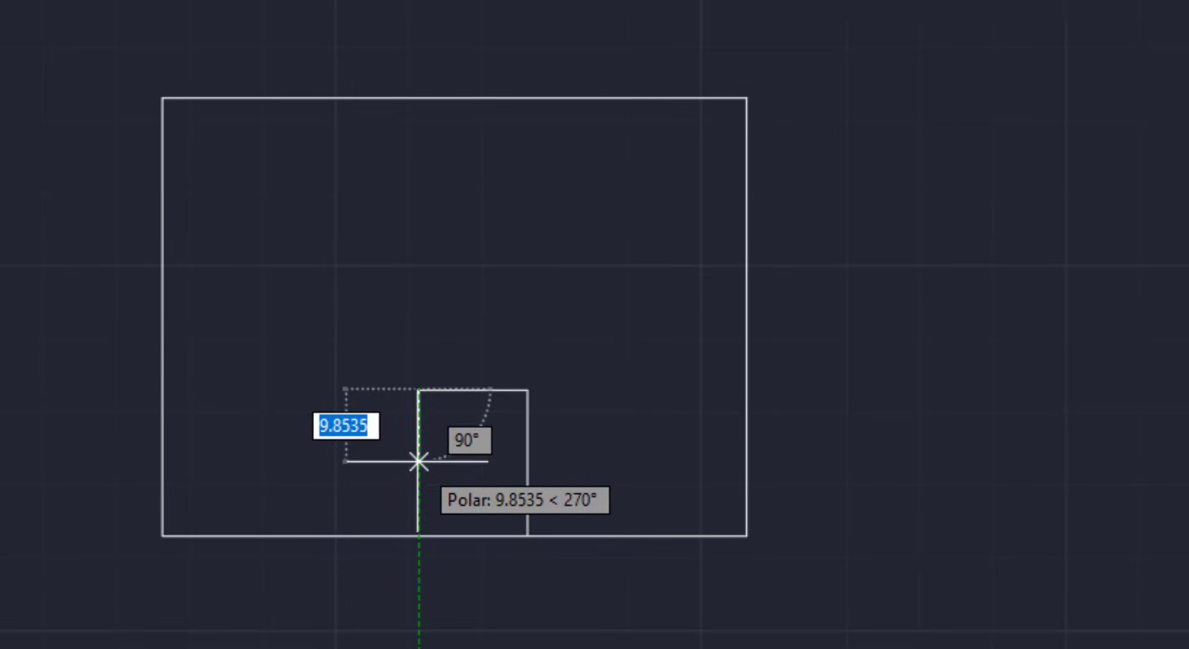
scroll(417, 470, up, 2)
mouse_move(428, 507)
middle_down()
mouse_move(435, 327)
mouse_move(371, 316)
middle_up()
scroll(372, 316, up, 1)
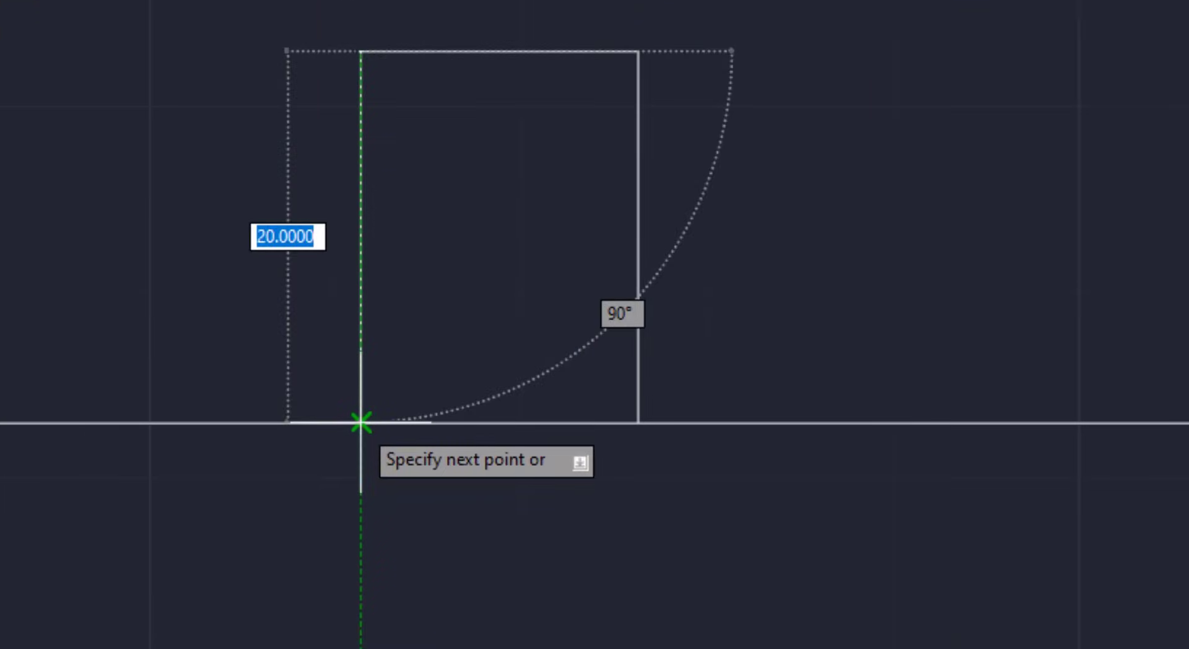
click(361, 423)
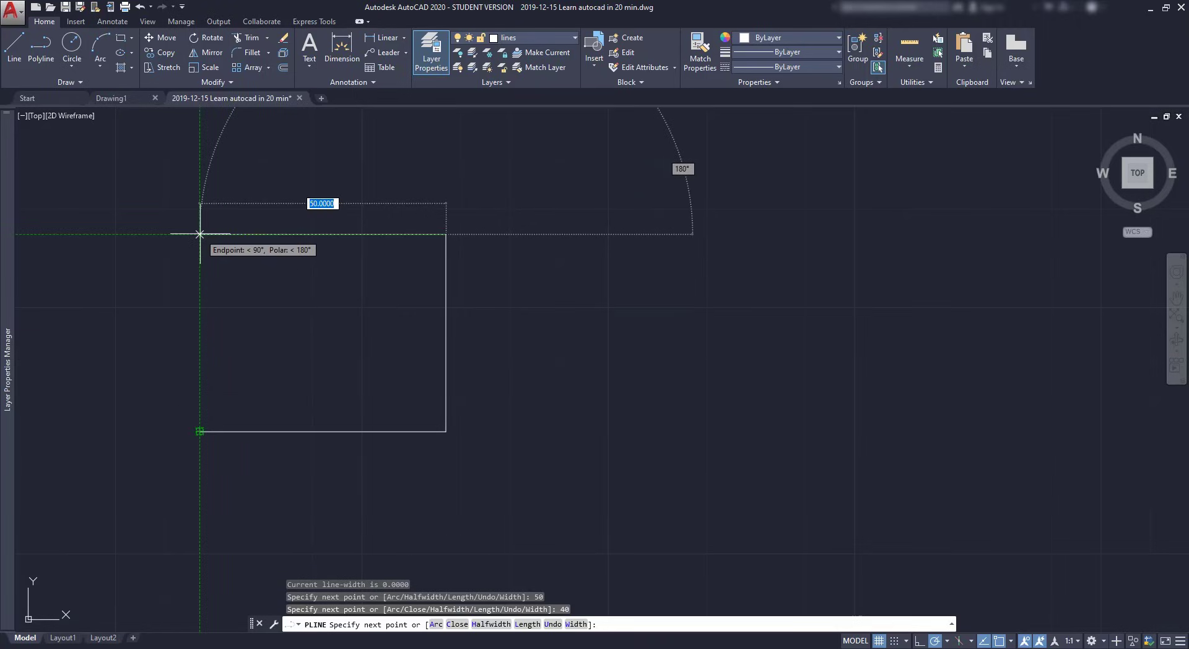
- Close the 50 by 40 polyline through the tracked top-left corner back to its start
click(200, 234)
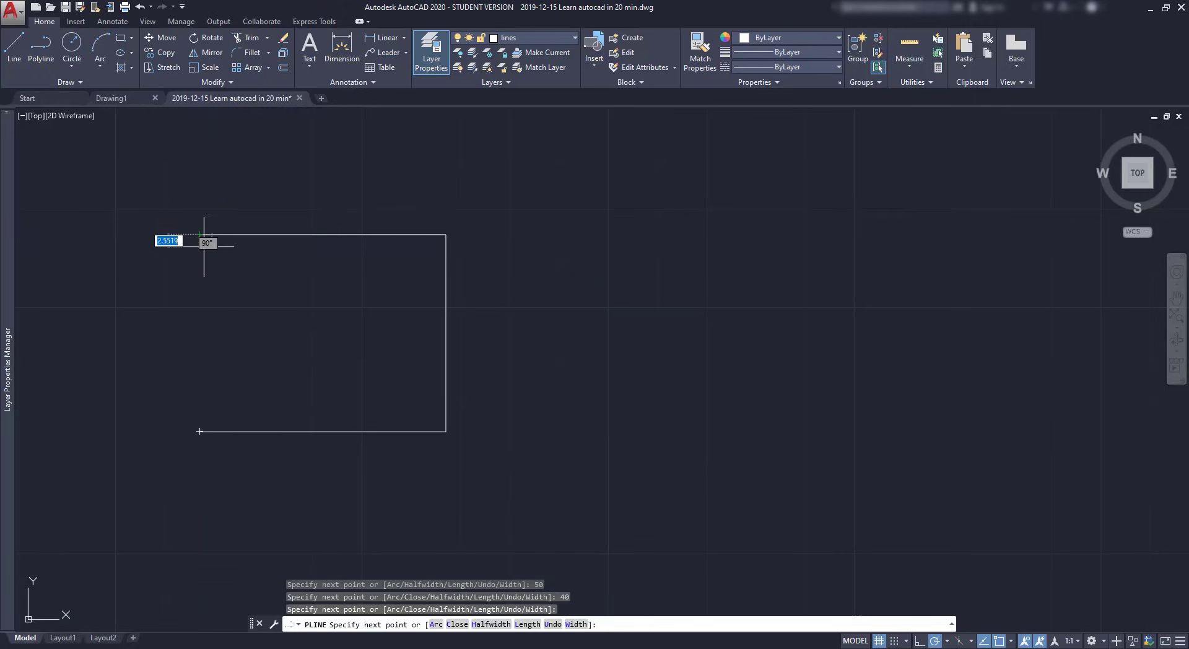
click(199, 432)
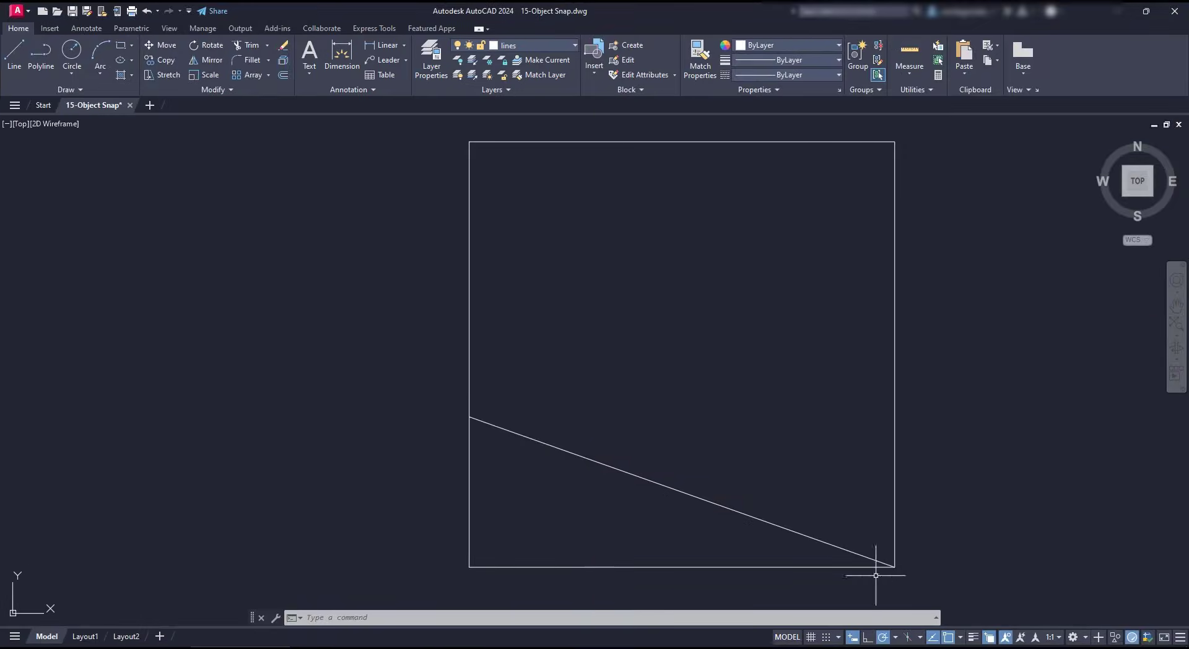
- Enable Perpendicular snap and draw a line from inside the square perpendicular to the sloped line
click(960, 638)
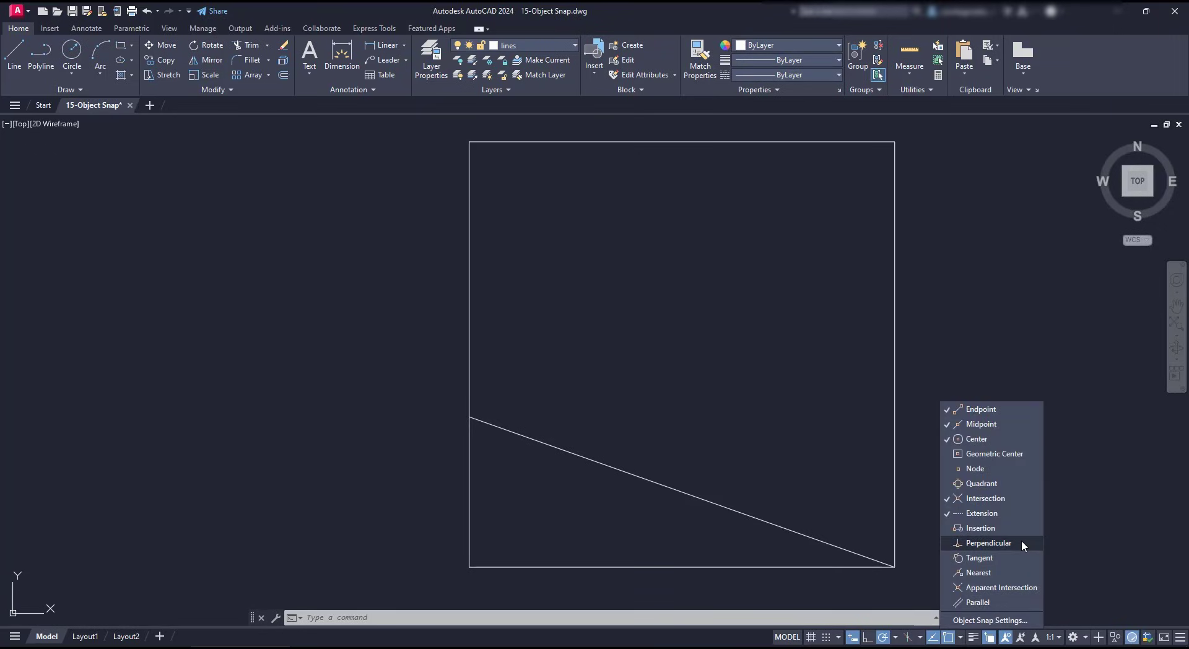
text(l)
key(Return)
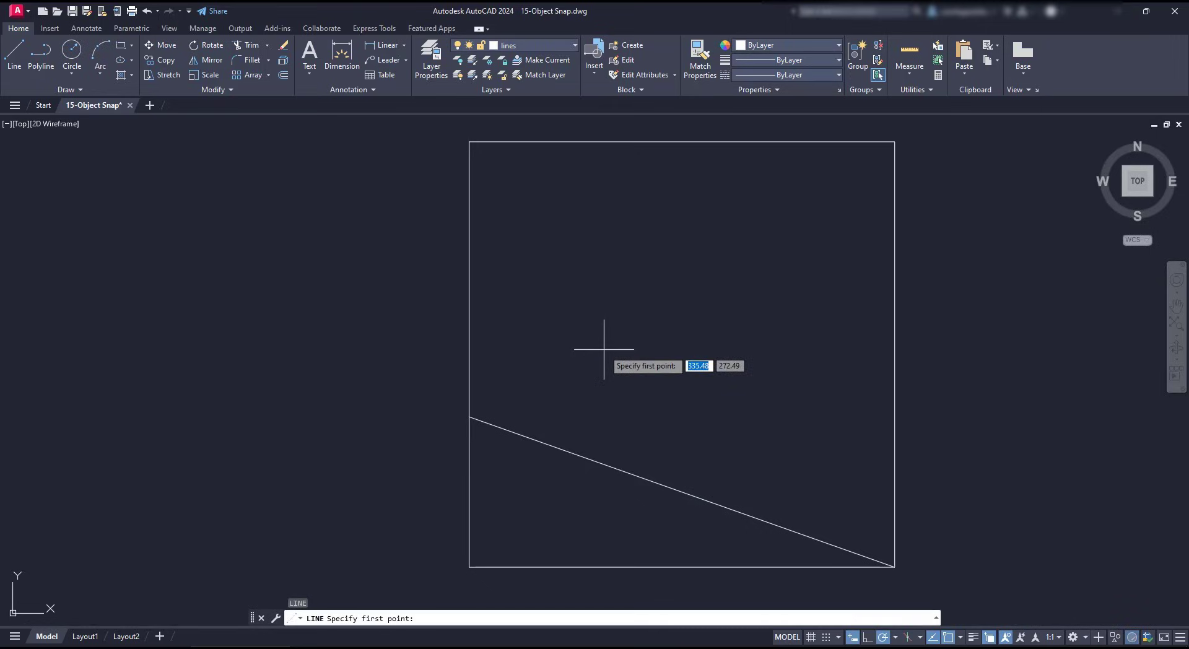
click(604, 351)
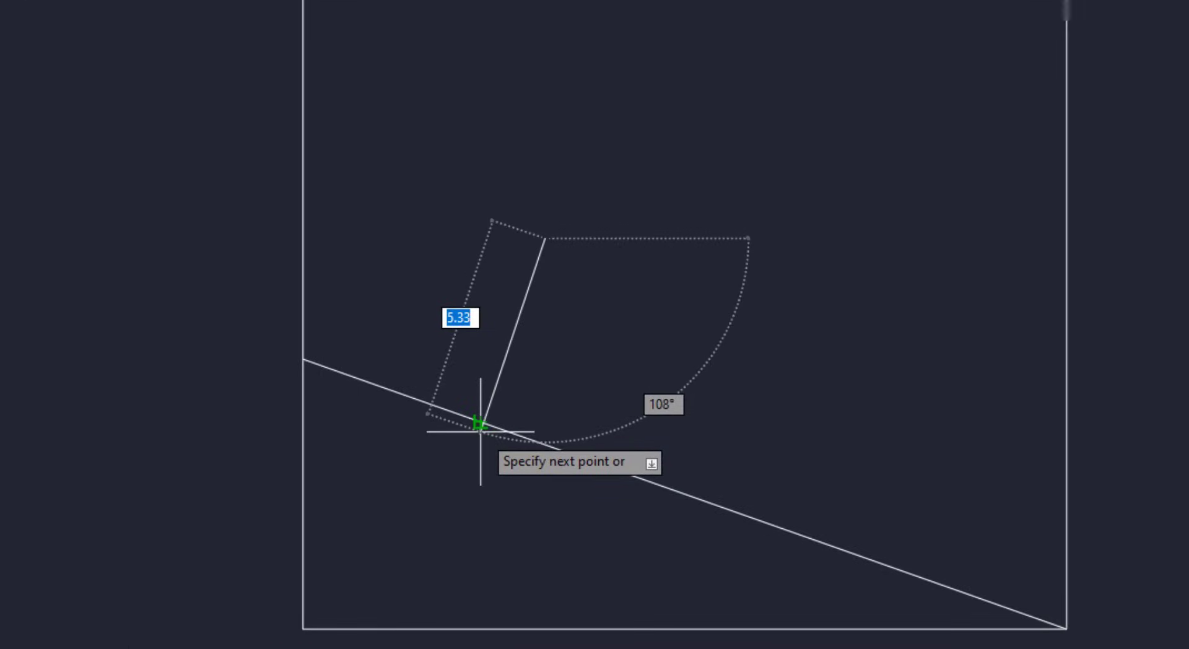
click(481, 421)
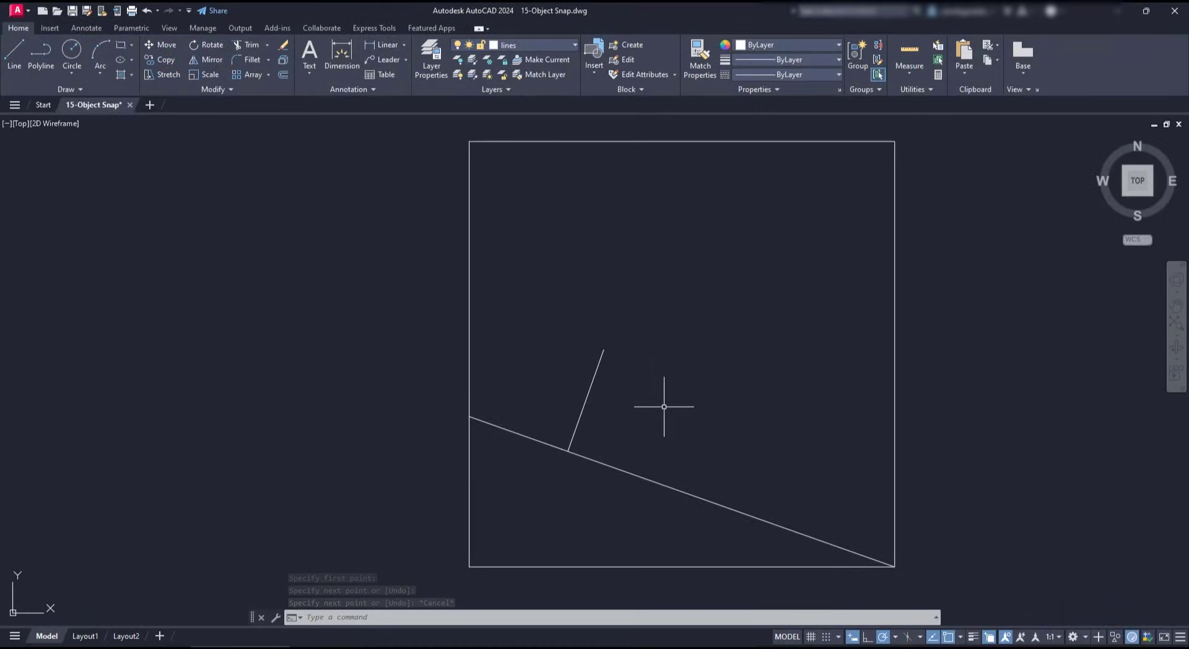
- Start another line at the sloped line's midpoint
text(l)
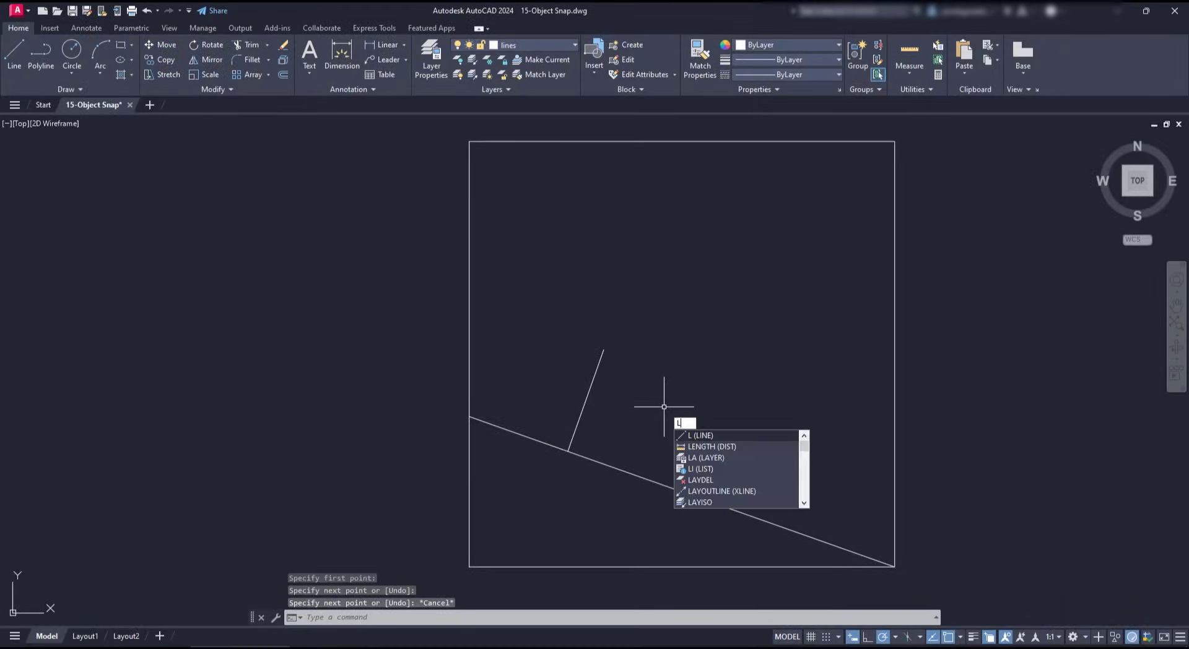
key(Return)
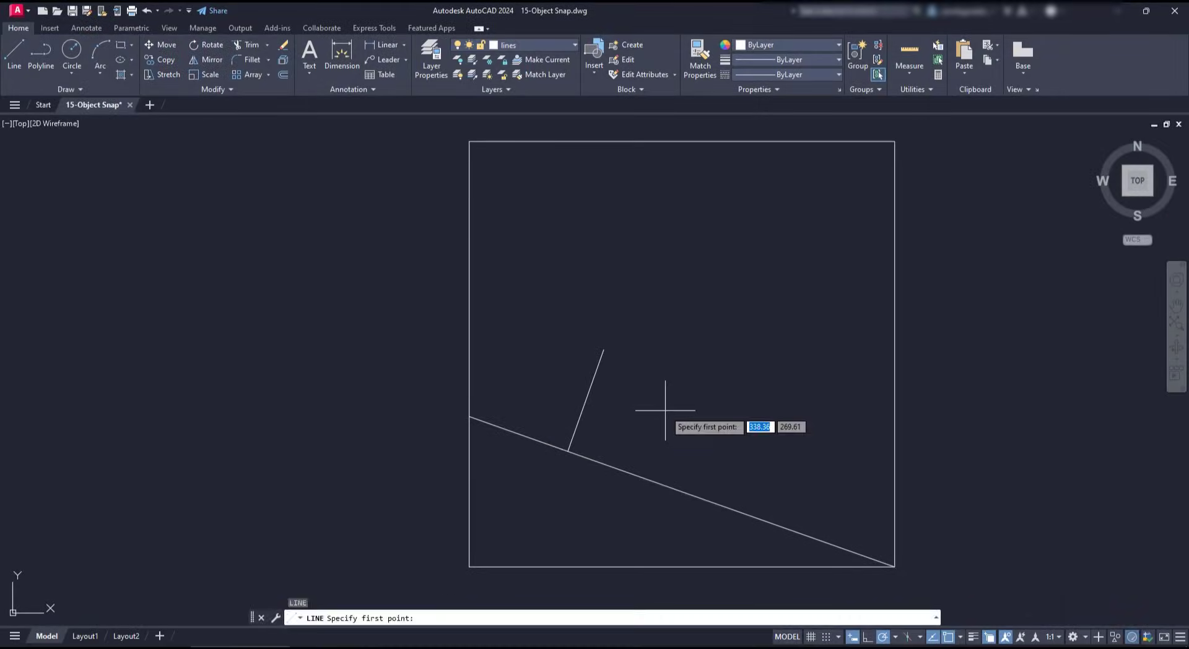
click(682, 491)
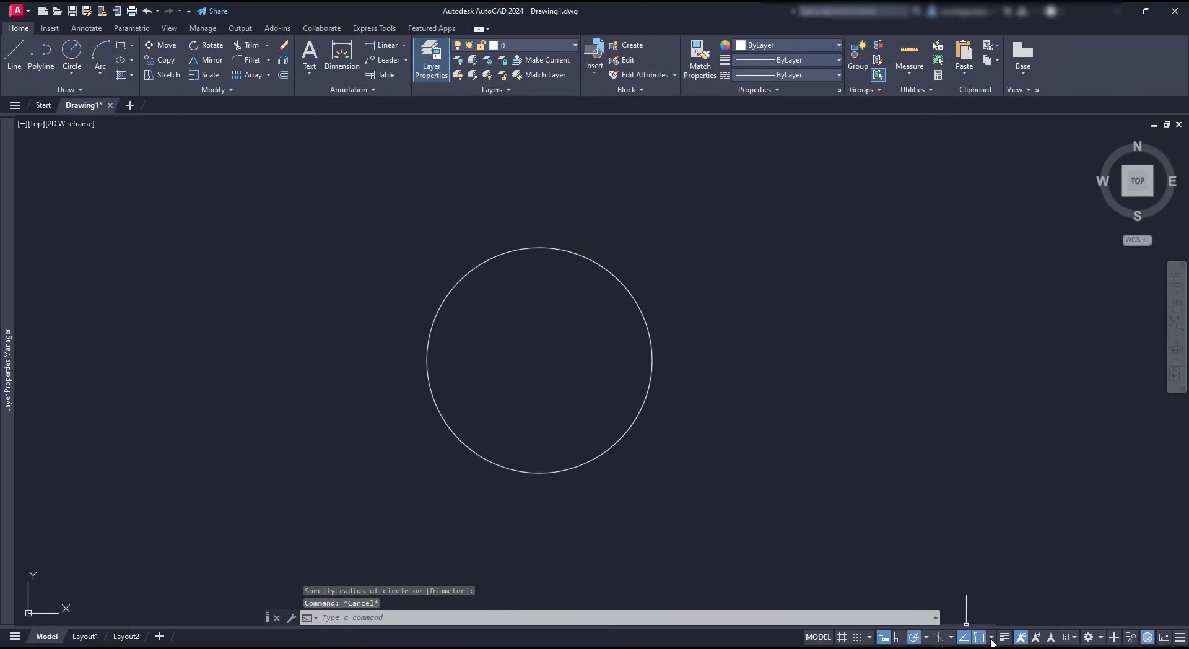
click(992, 638)
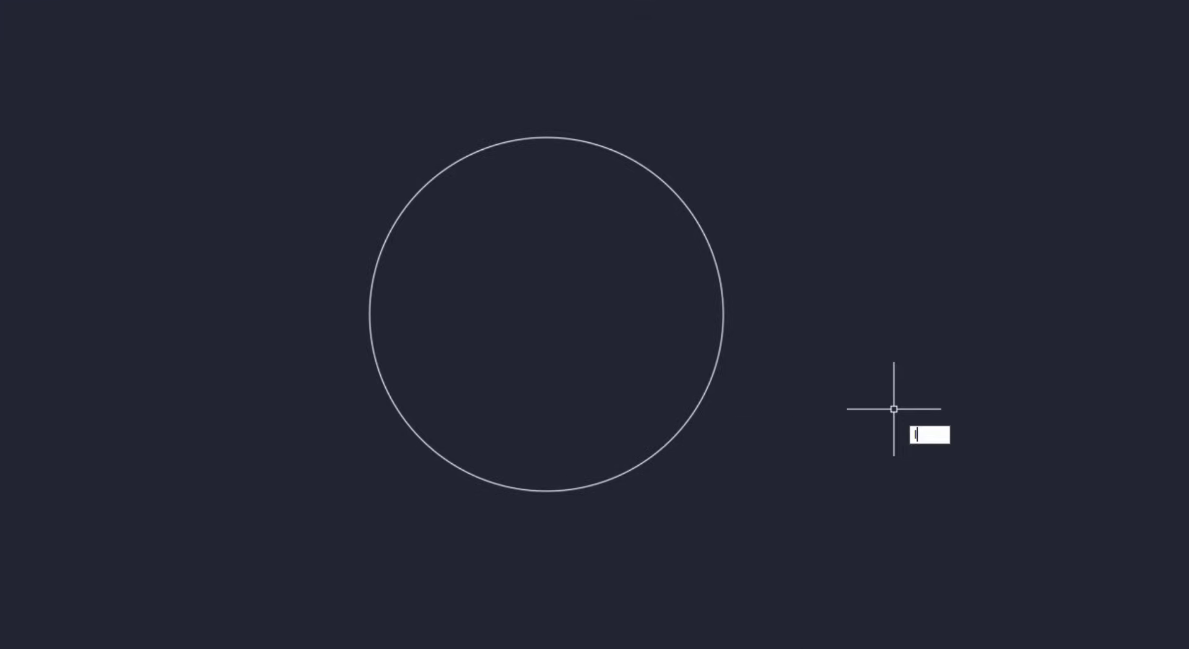
- Anchor a new line's first point on the circle's bottom quadrant snap marker
text(l)
key(Return)
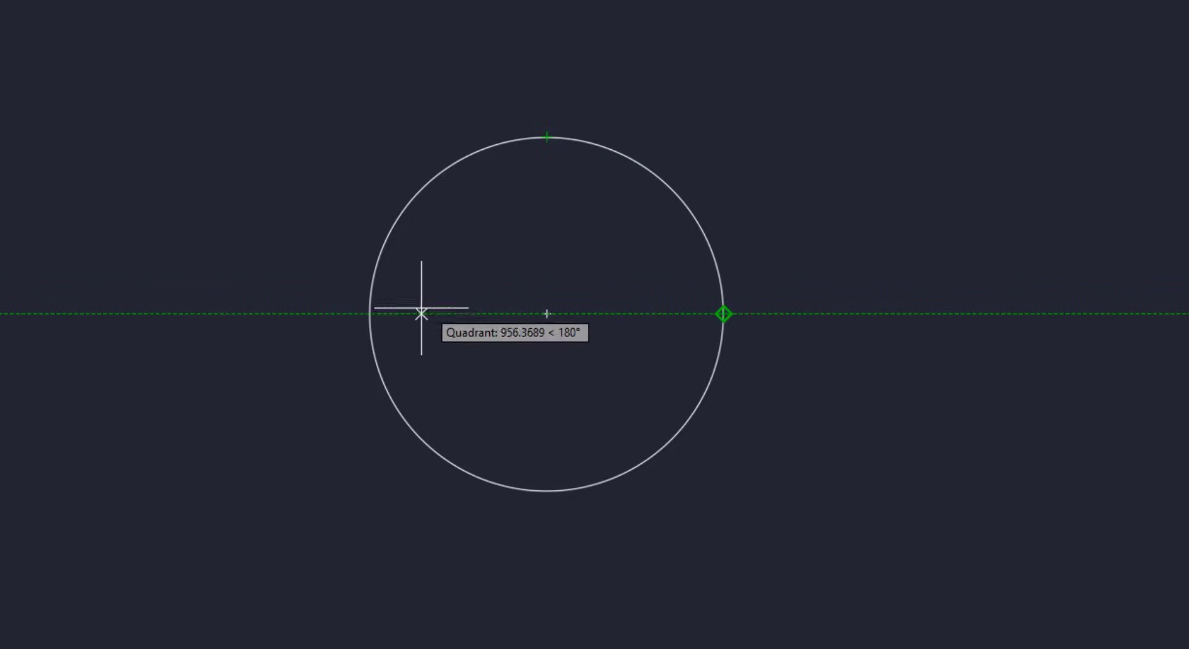
click(547, 491)
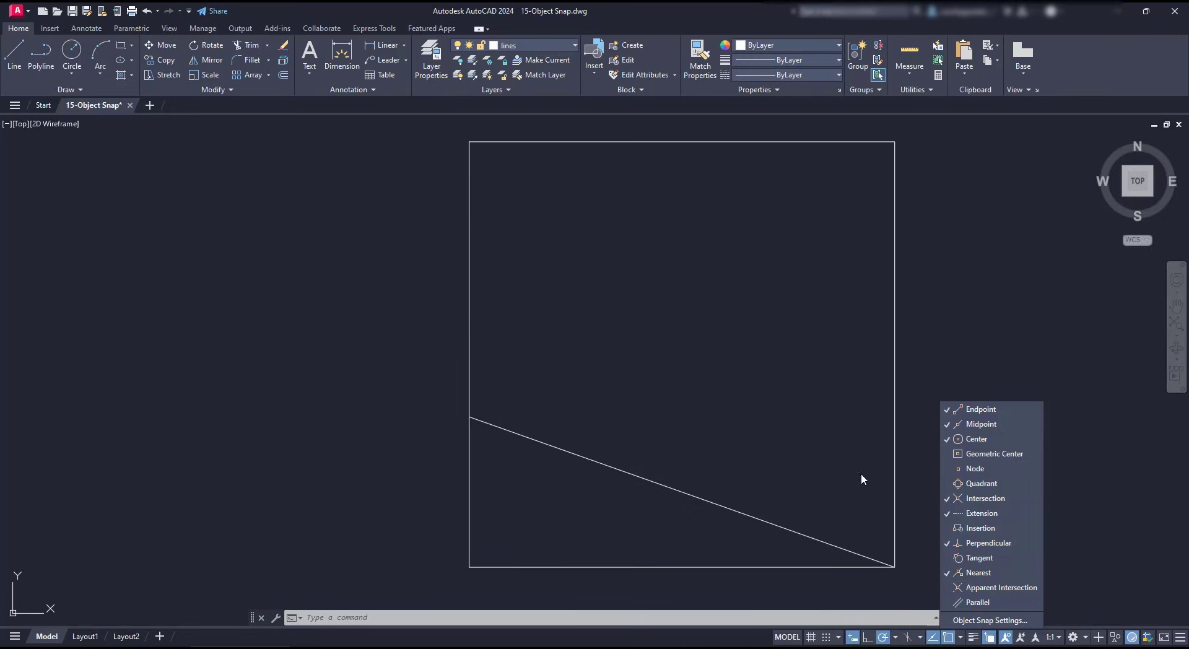
- Draw one short segment starting on the square's diagonal, then end the line command
click(643, 344)
text(l)
key(Return)
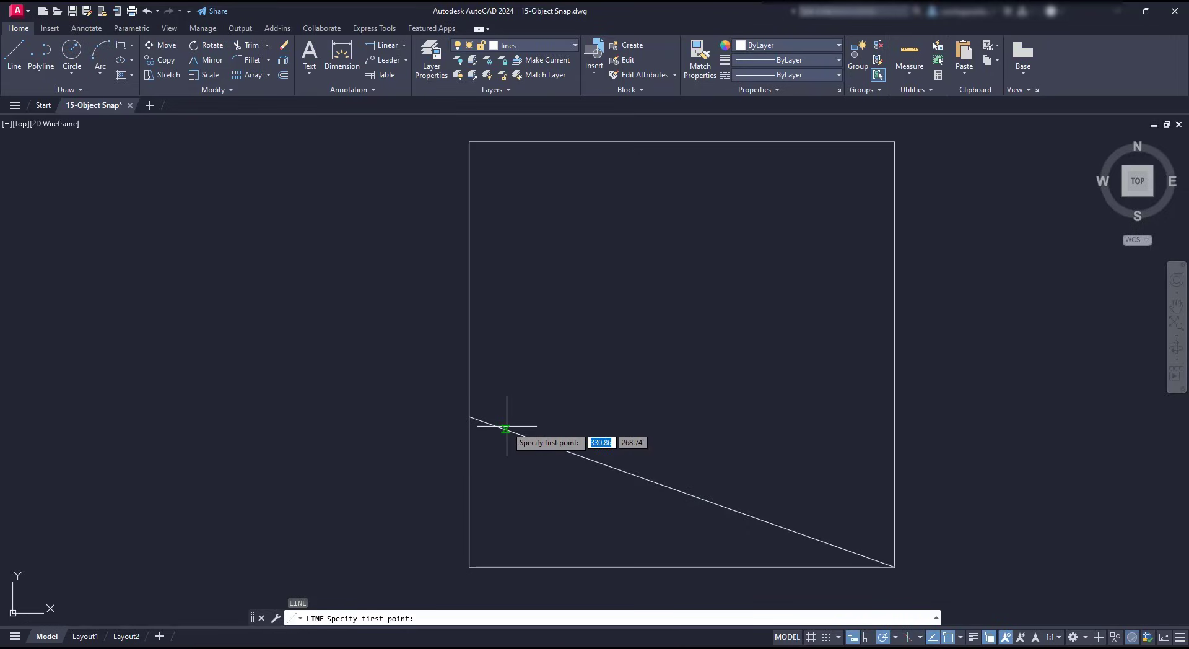
click(545, 443)
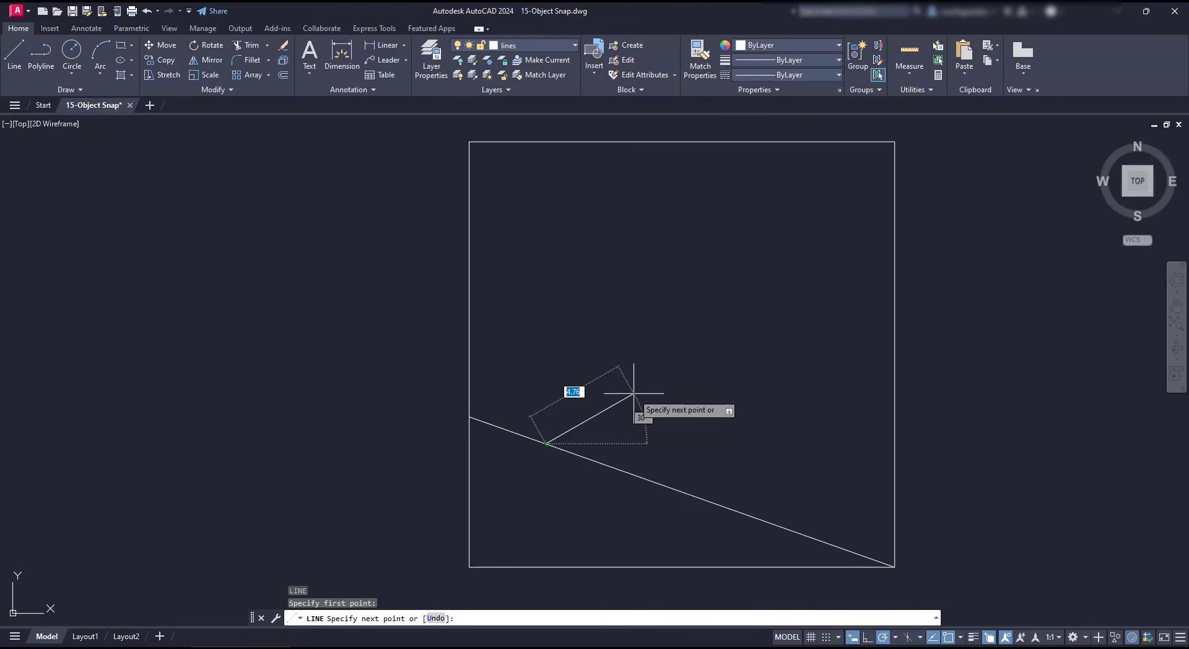
click(611, 377)
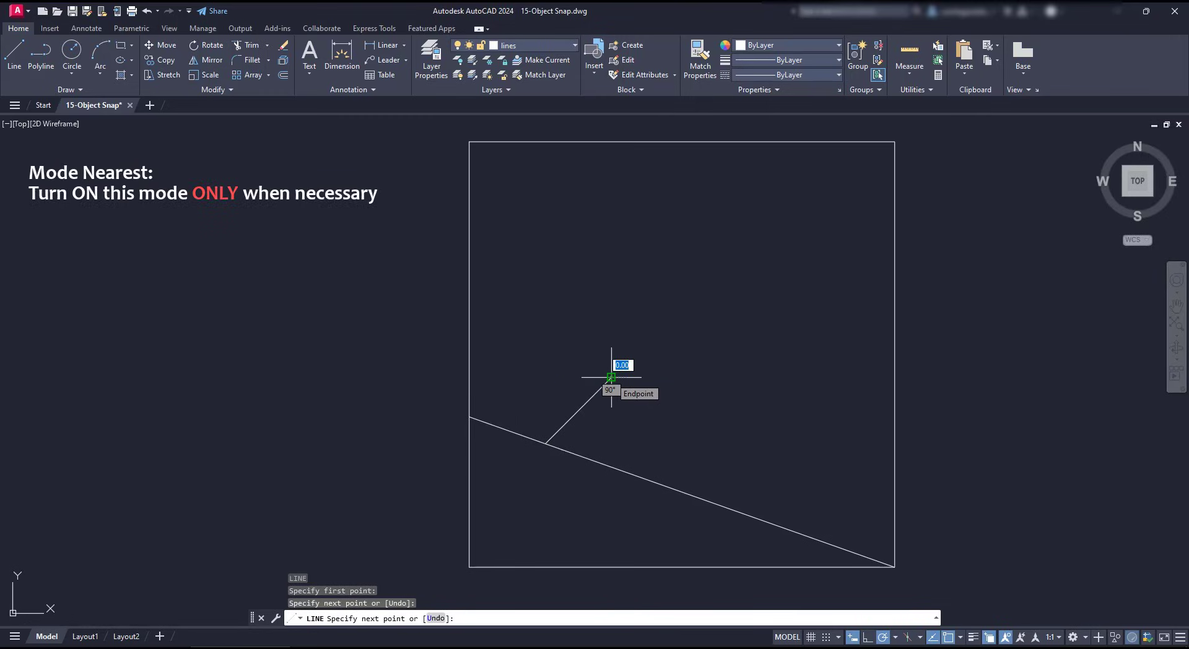
key(Escape)
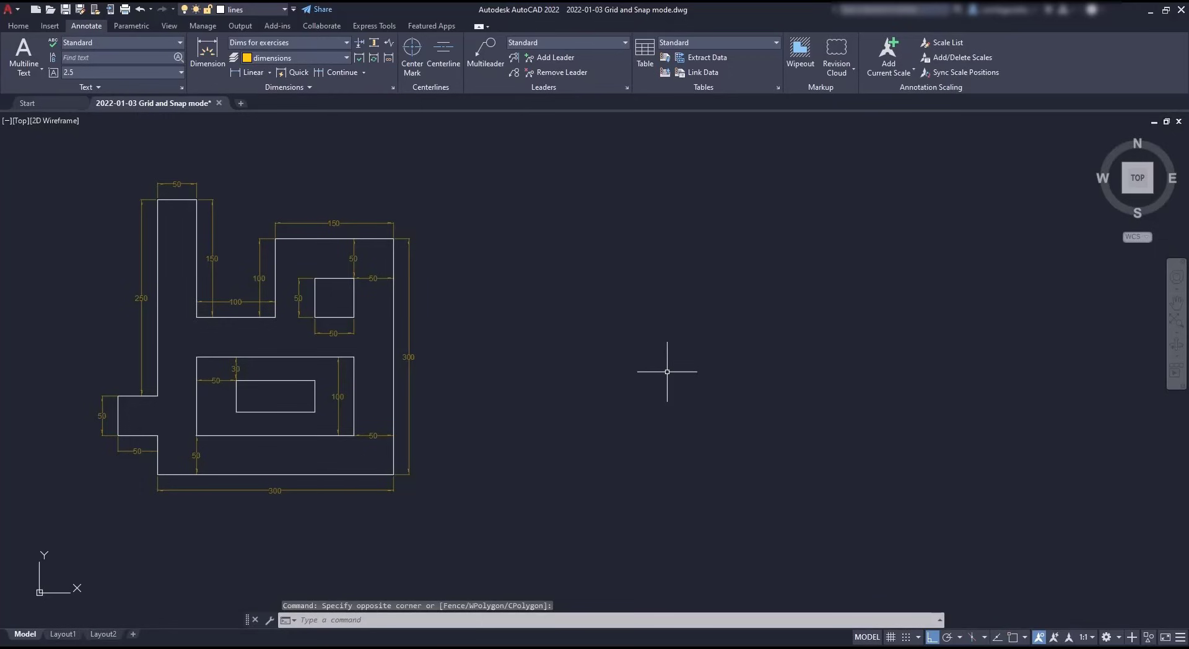
- Switch on Grid Display and Snap Mode on the status bar
click(889, 638)
click(904, 638)
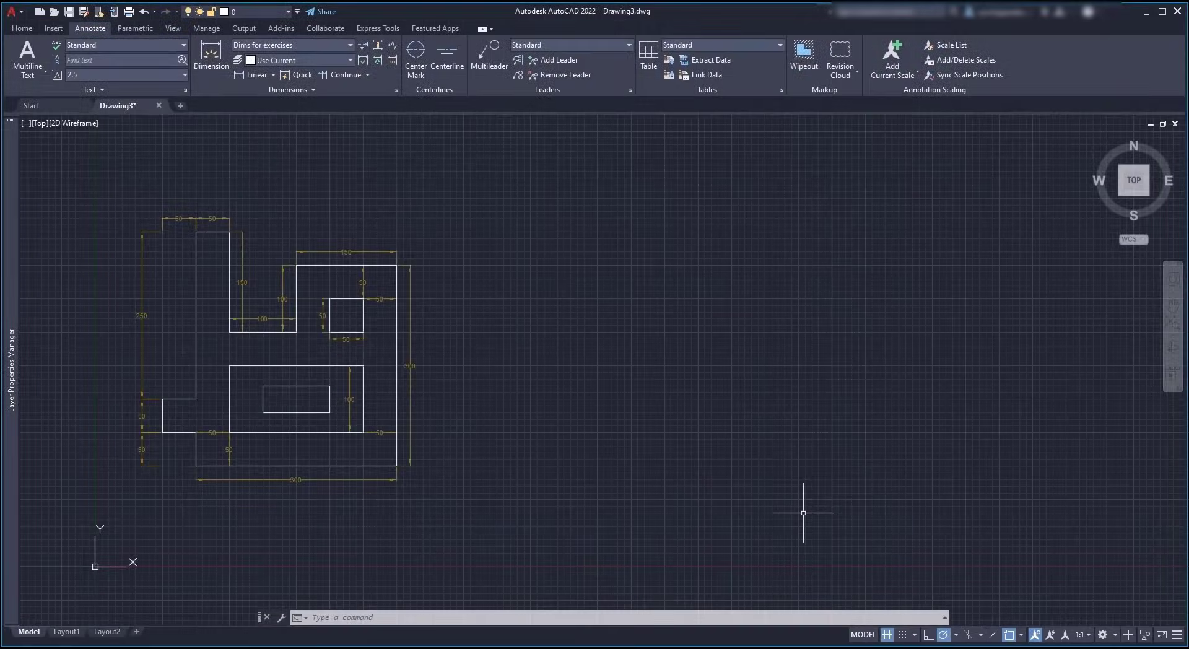
- With Snap Mode on, draw a 150-unit horizontal line between two grid points
scroll(799, 509, up, 5)
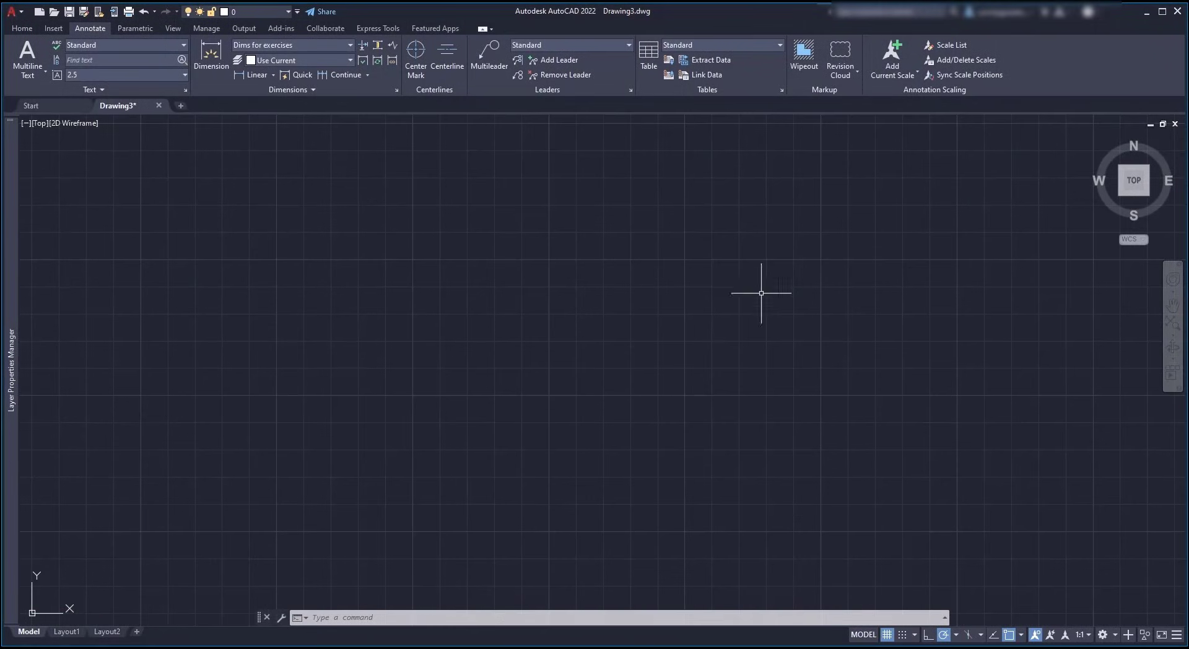
text(L)
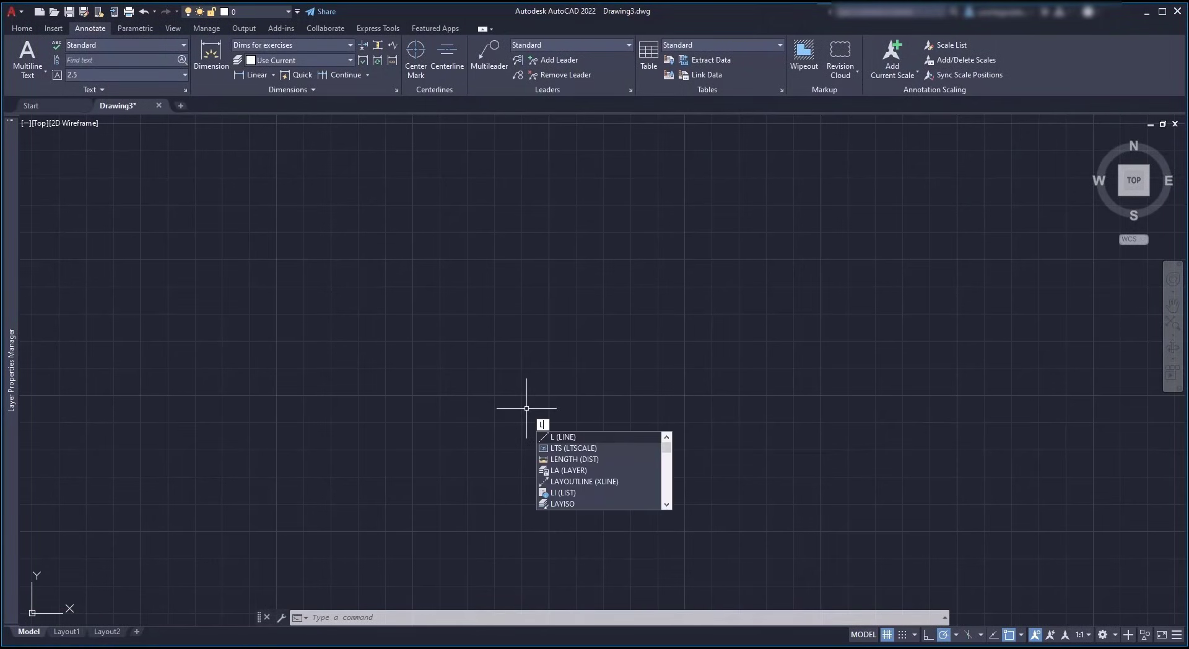
key(Return)
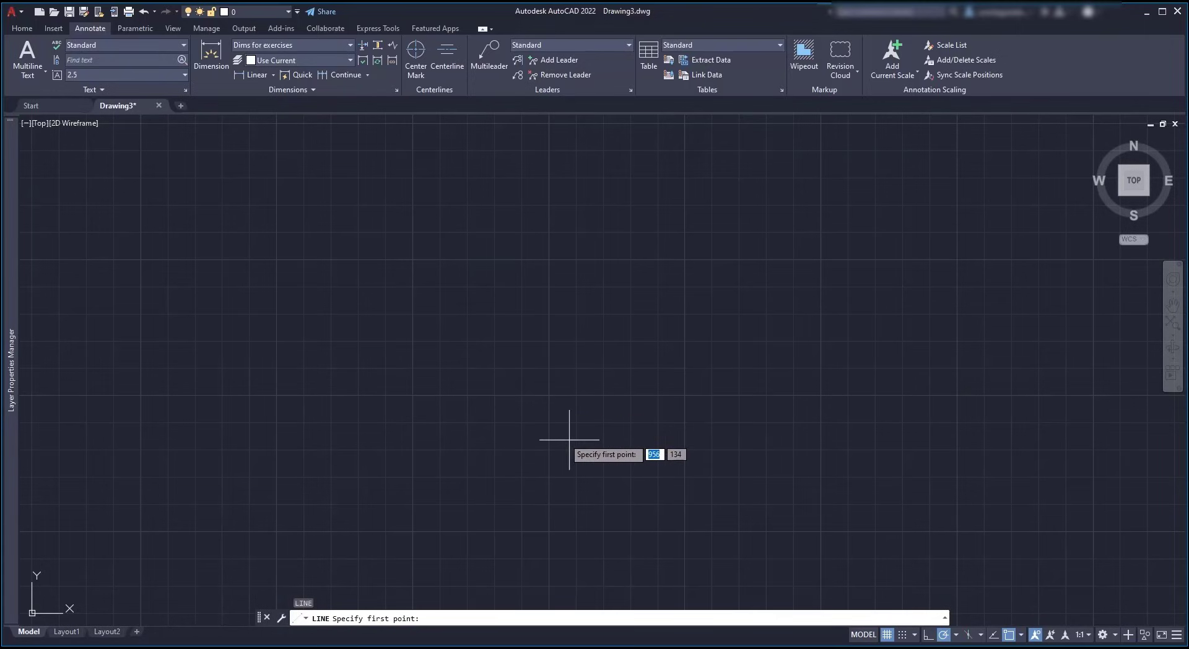
key(F9)
click(902, 634)
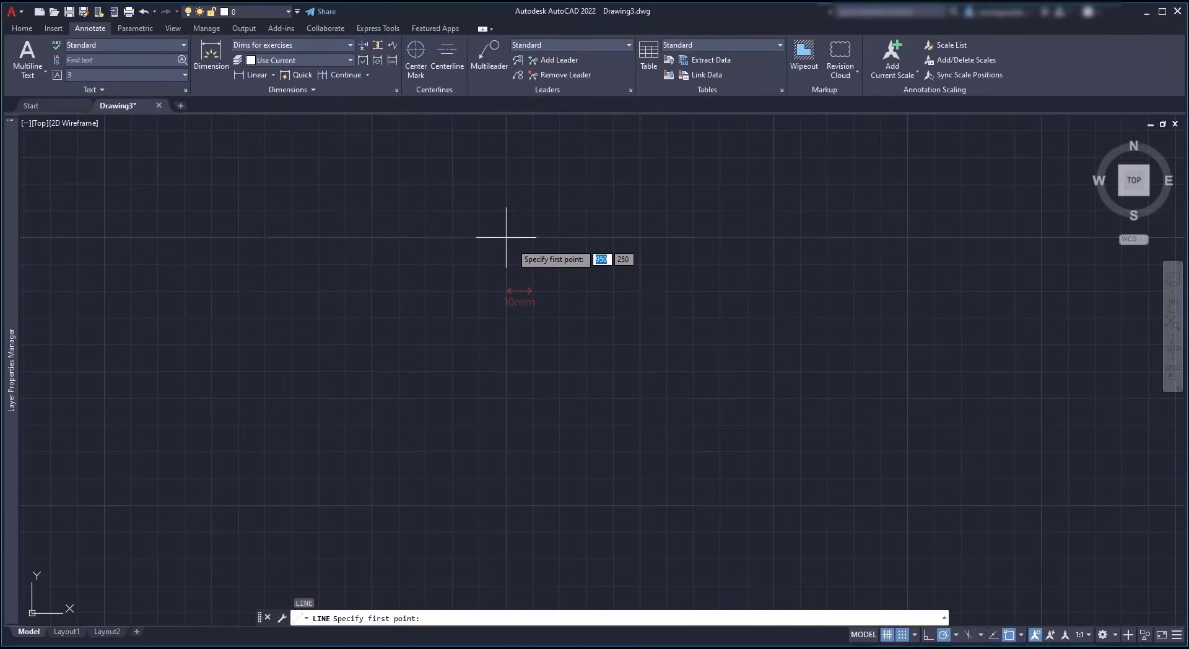
click(506, 237)
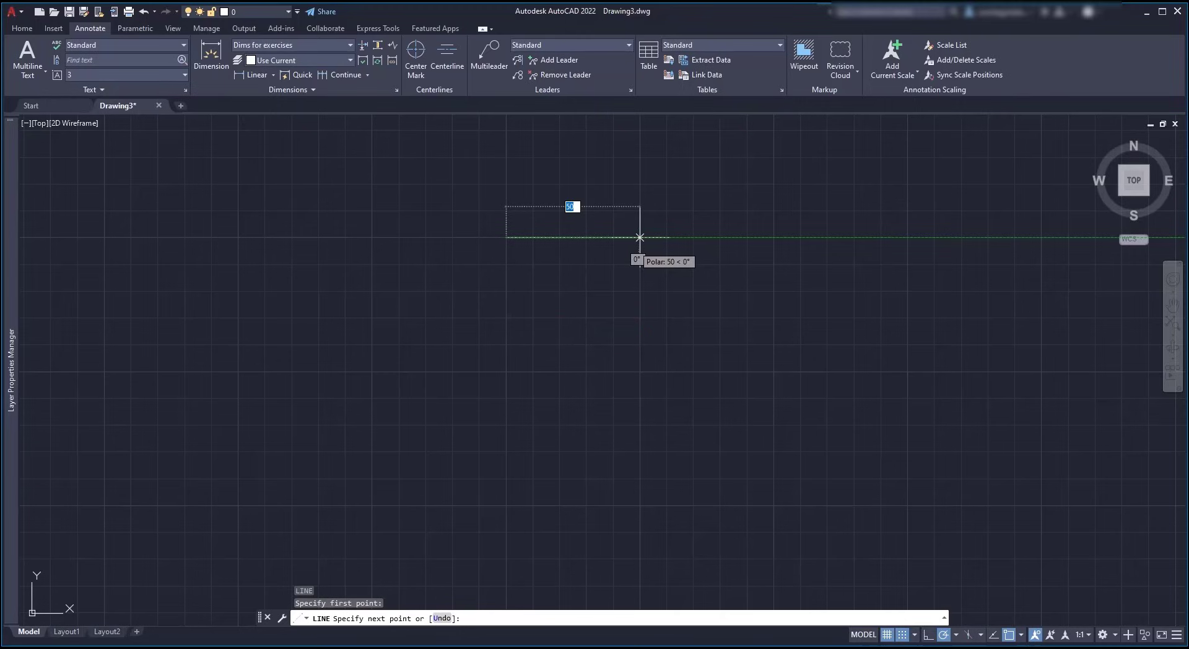
click(907, 238)
scroll(901, 489, down, 5)
- Draw a line from a grid point 150 units straight down using snap
text(l)
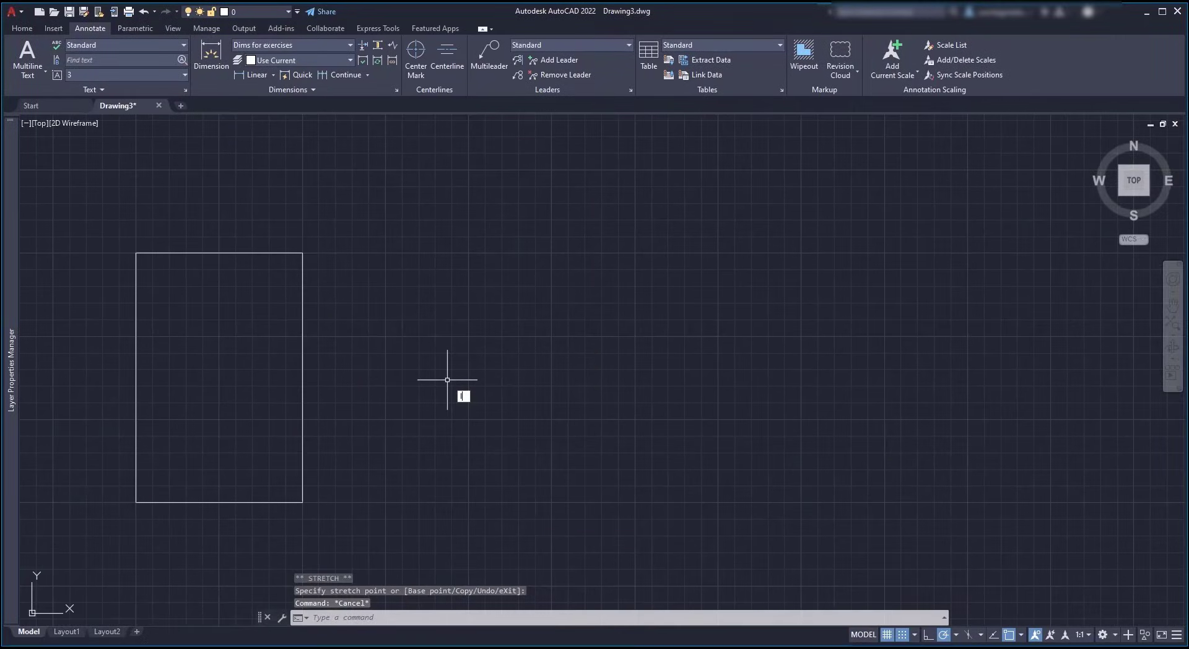
key(Return)
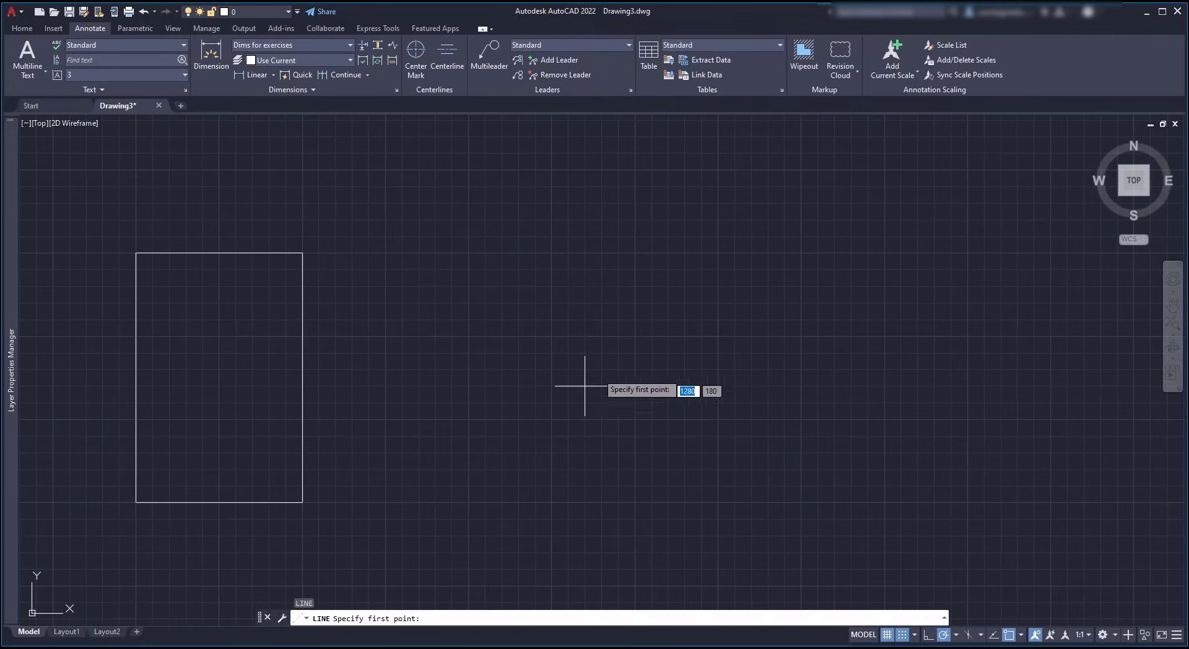
click(635, 253)
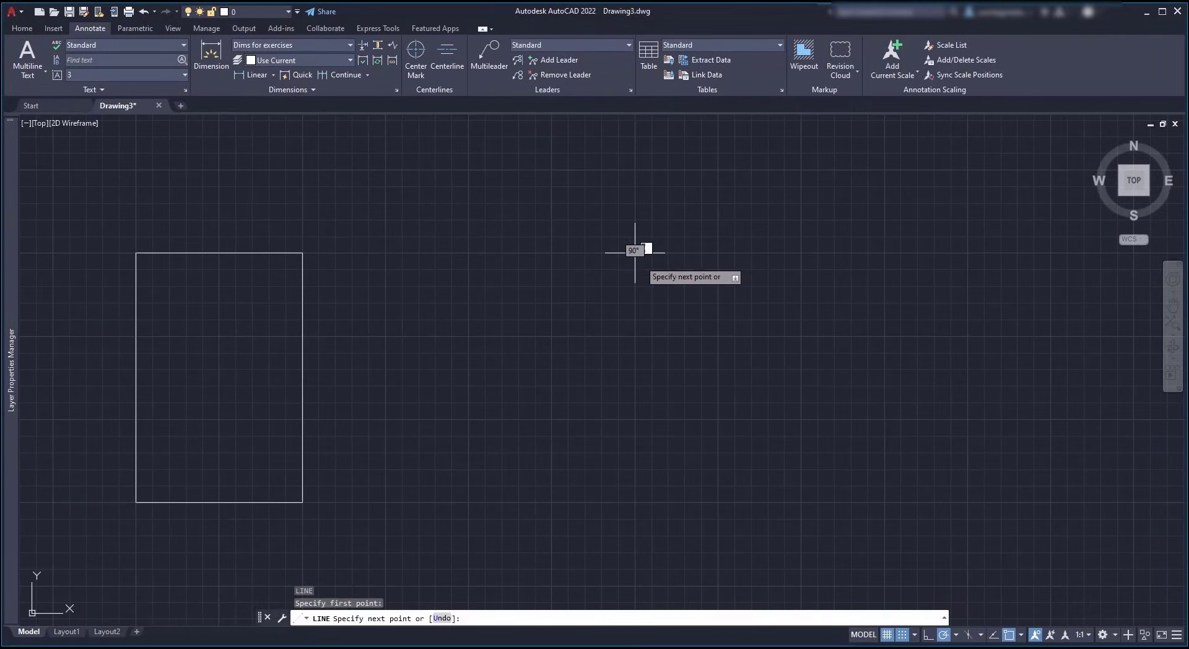
click(634, 503)
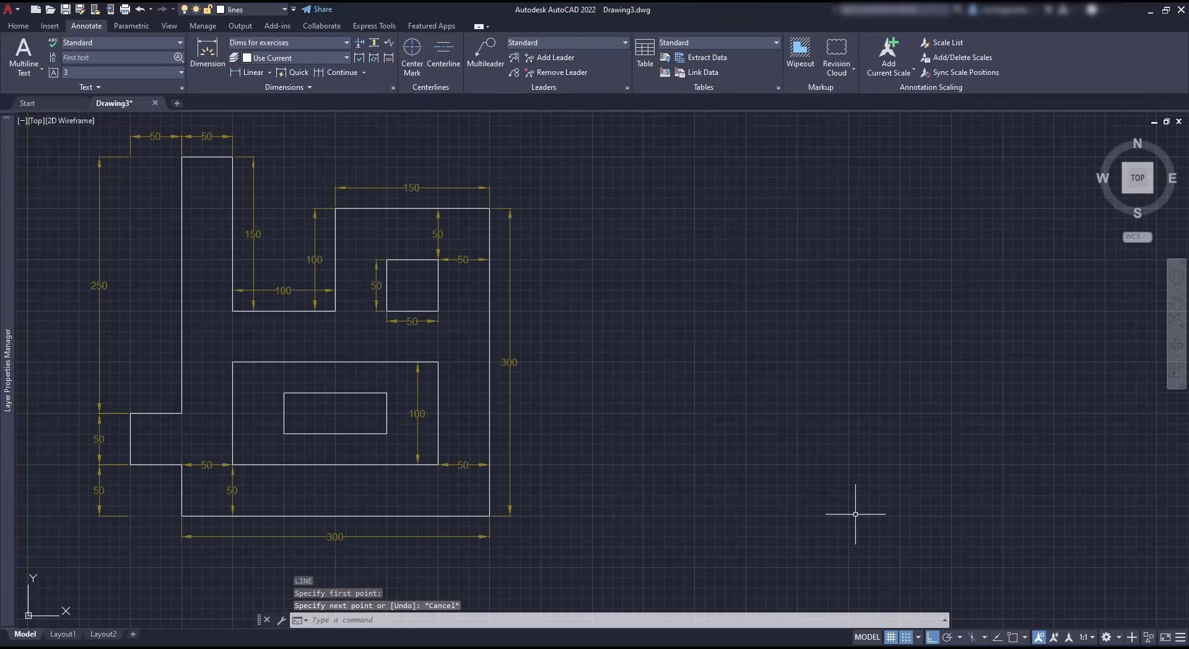
- Start a polyline right of the original with a 300-unit bottom edge and 300-unit right edge
text(PL)
key(Return)
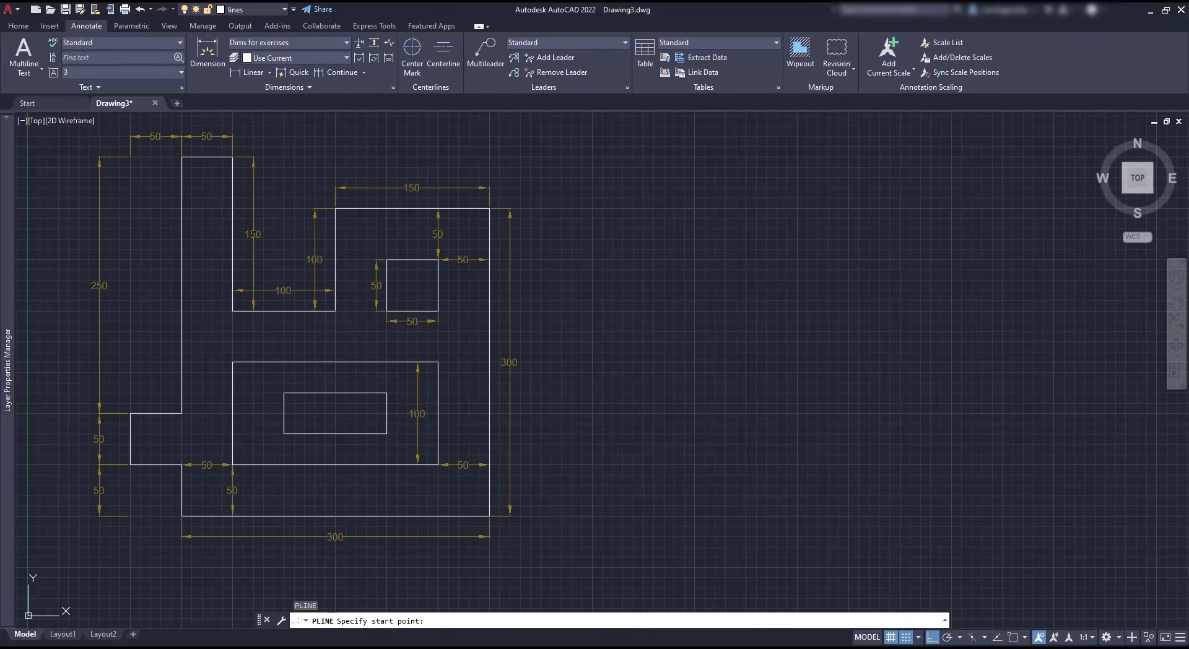
click(643, 516)
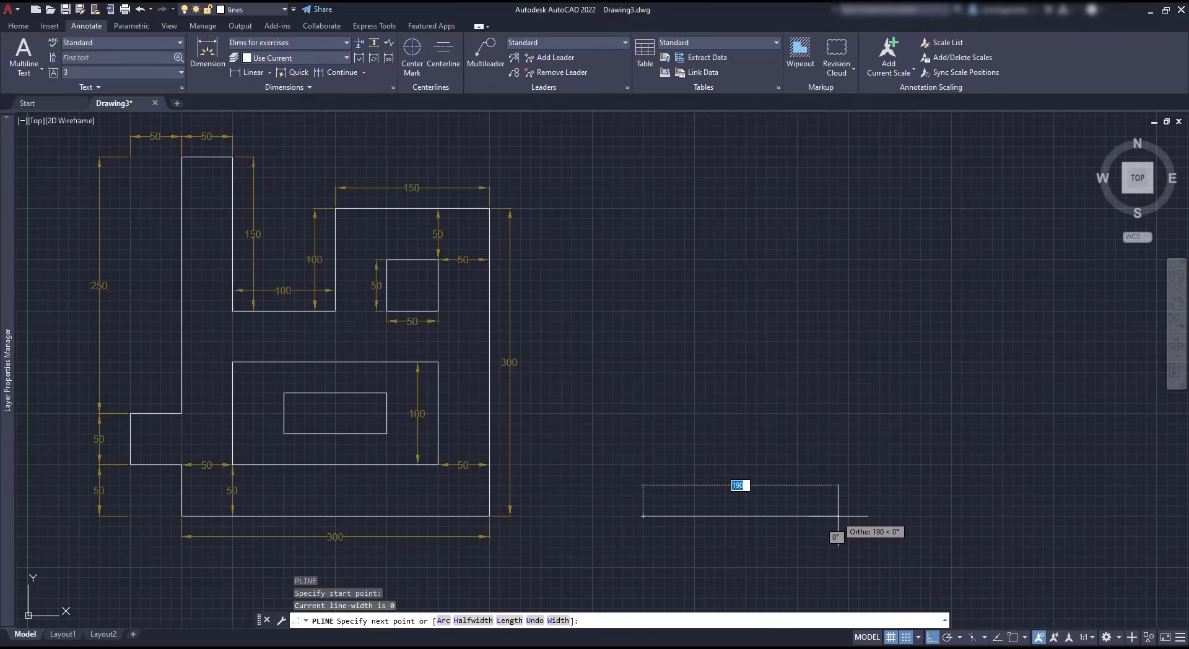
click(951, 516)
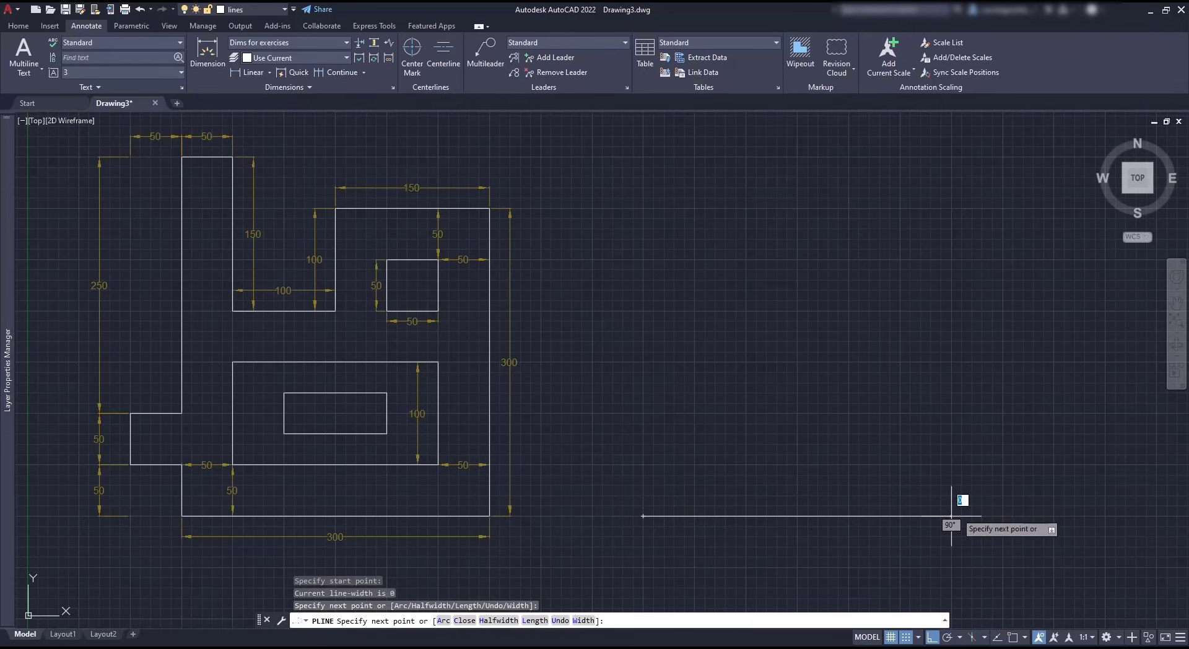
click(952, 208)
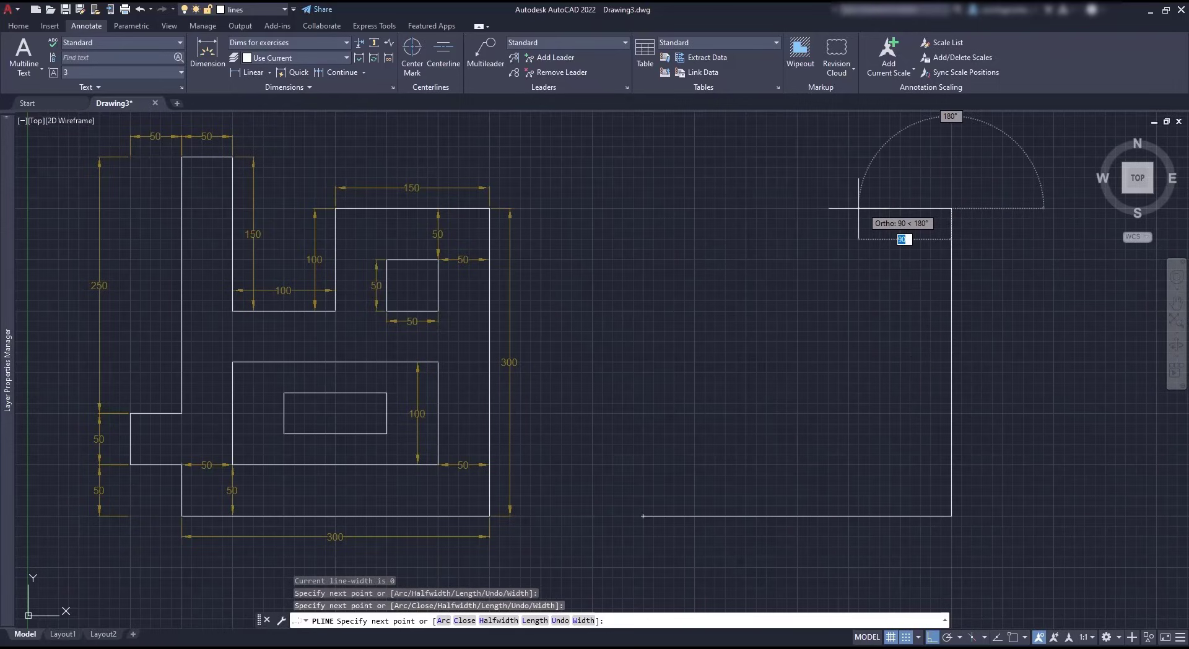
- Continue the outline with typed segments of 150 left, 100 down and 100 left
text(150)
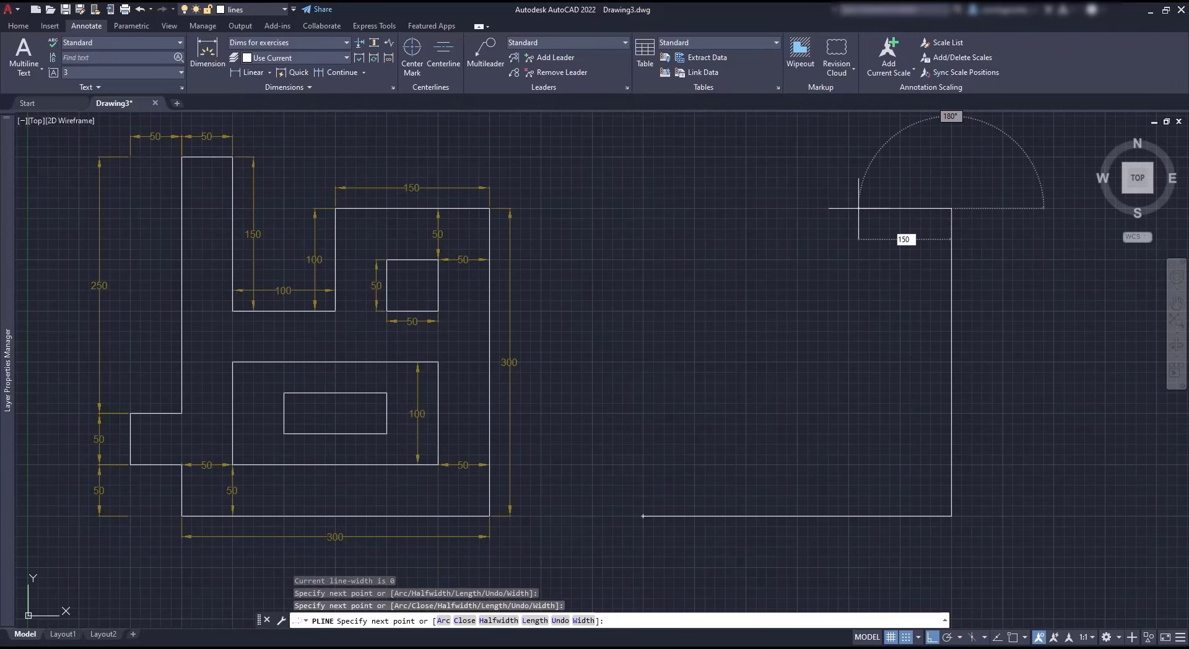
key(Return)
text(100)
key(Return)
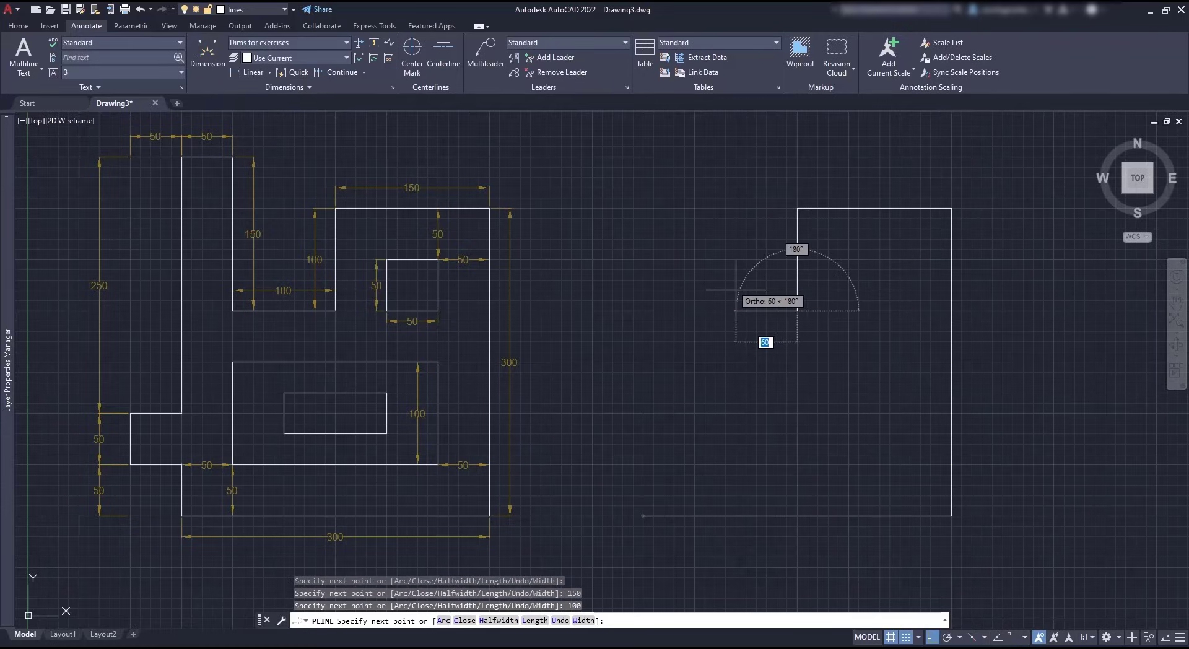
text(100)
key(Return)
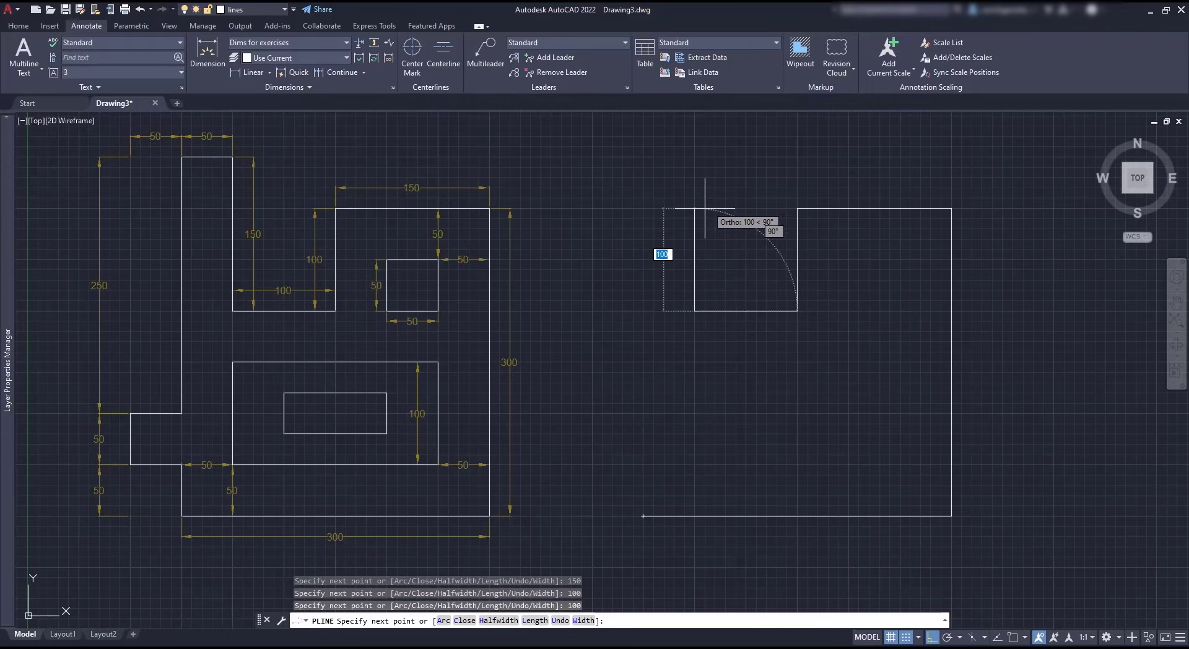
- Close the outline: 150 up, top and left edges, the 50×50 step, 40 right, and 50 down
click(696, 158)
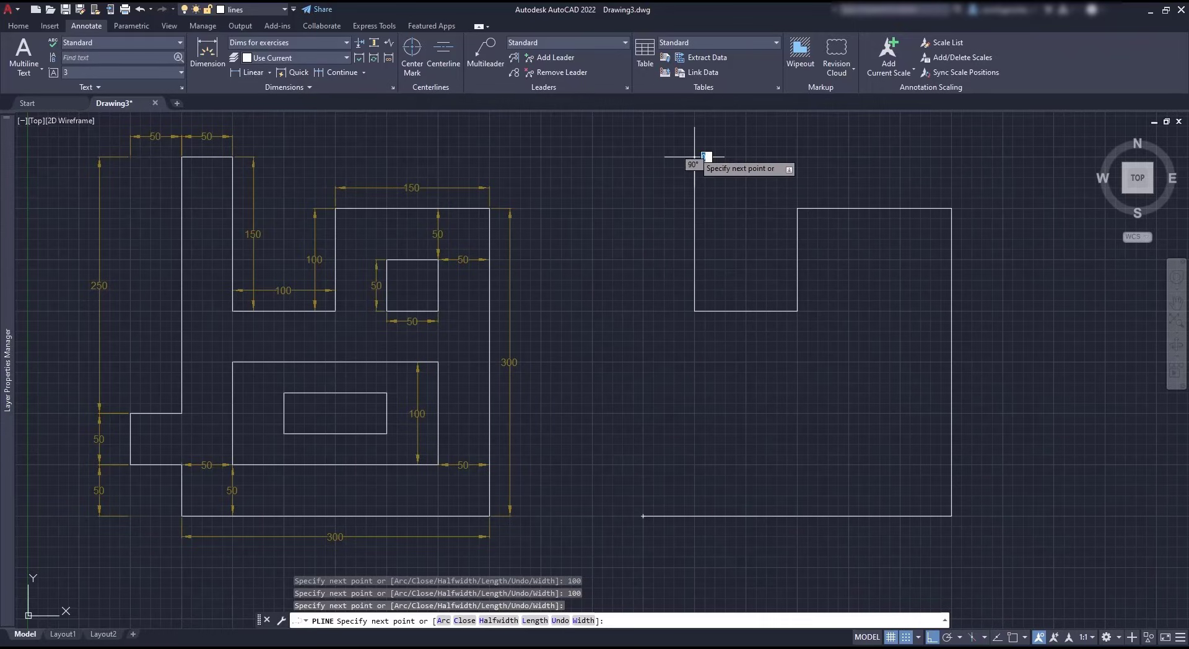
click(644, 158)
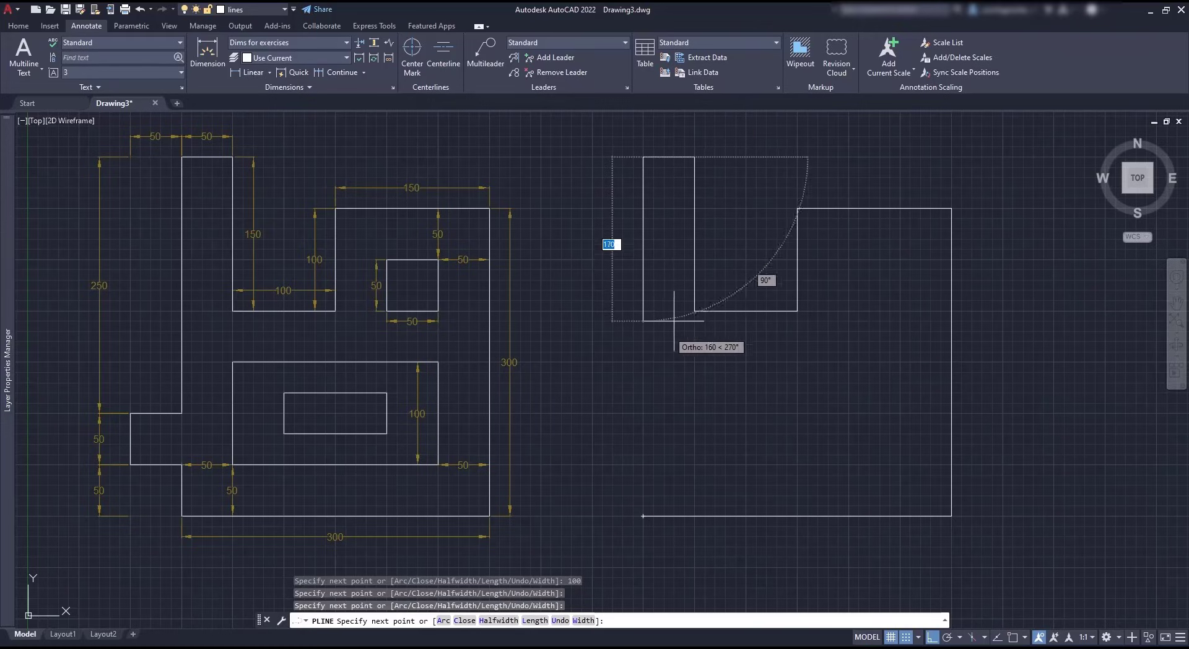
click(643, 414)
click(592, 413)
click(592, 465)
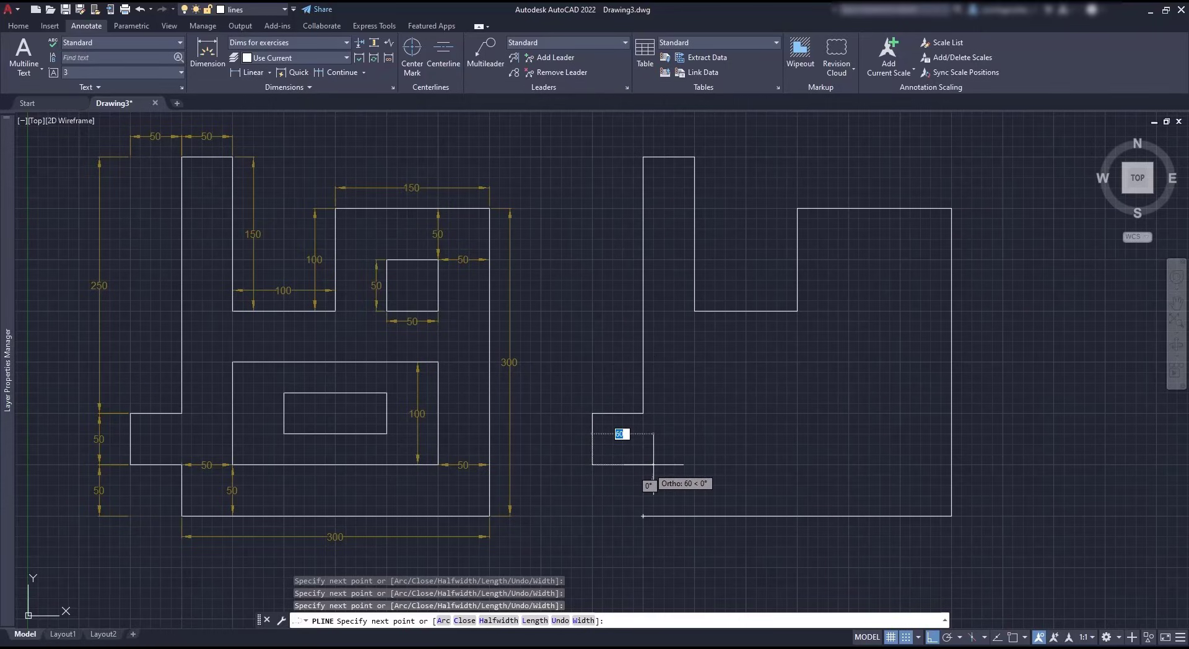
click(633, 465)
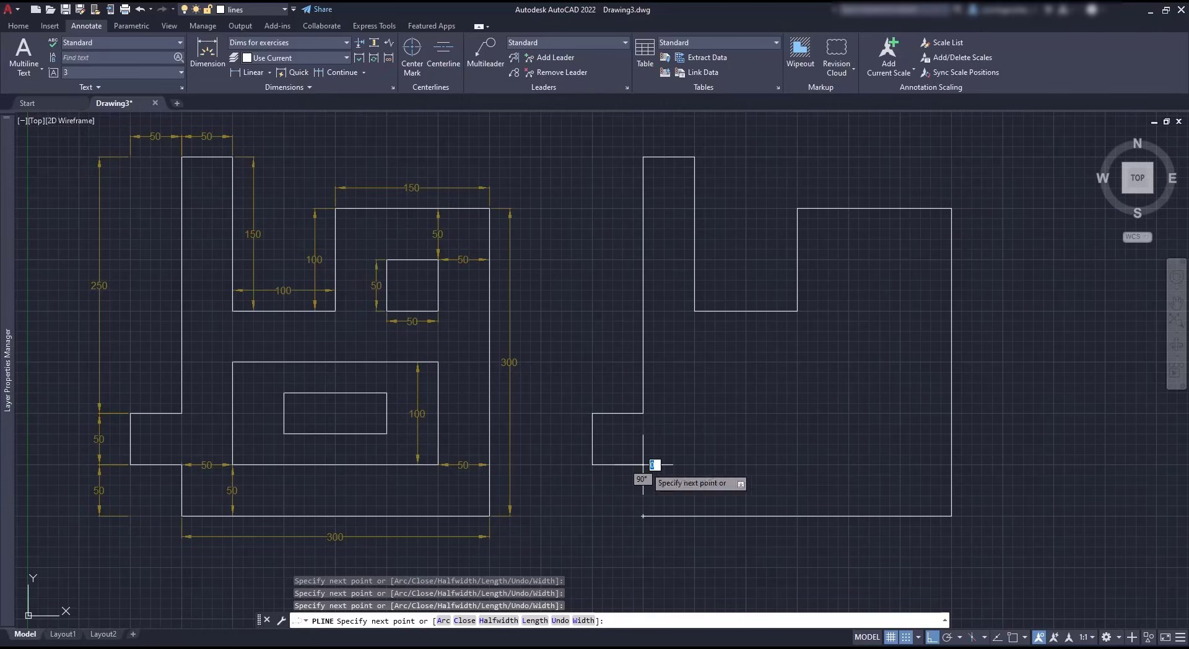
click(643, 516)
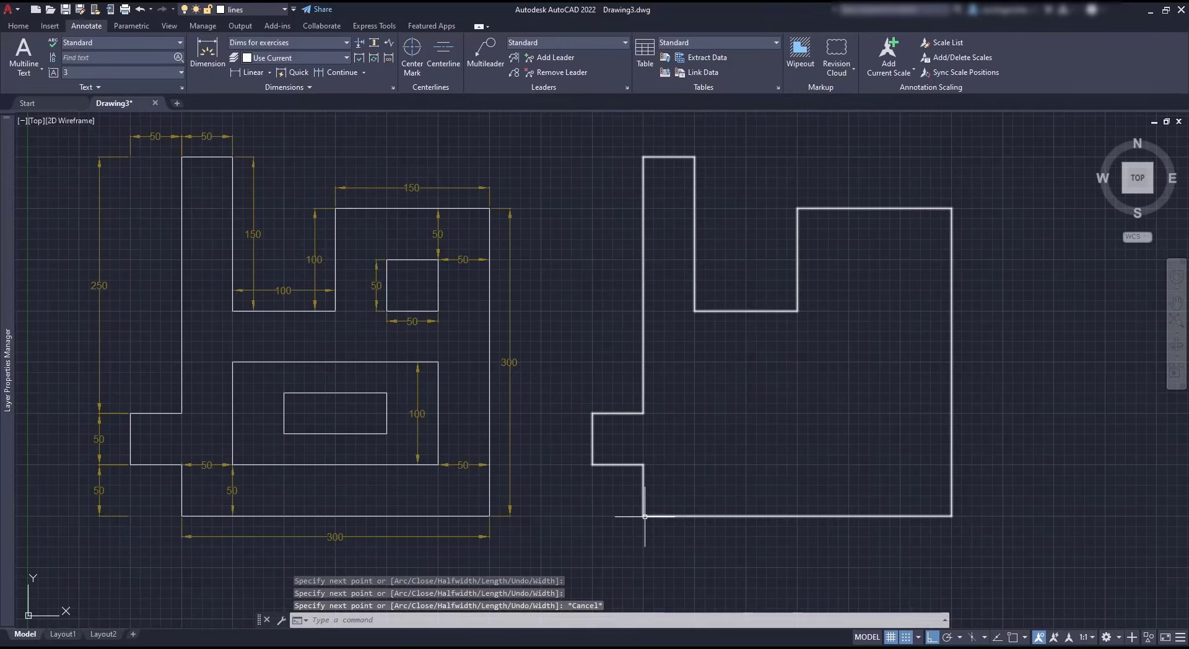
key(Escape)
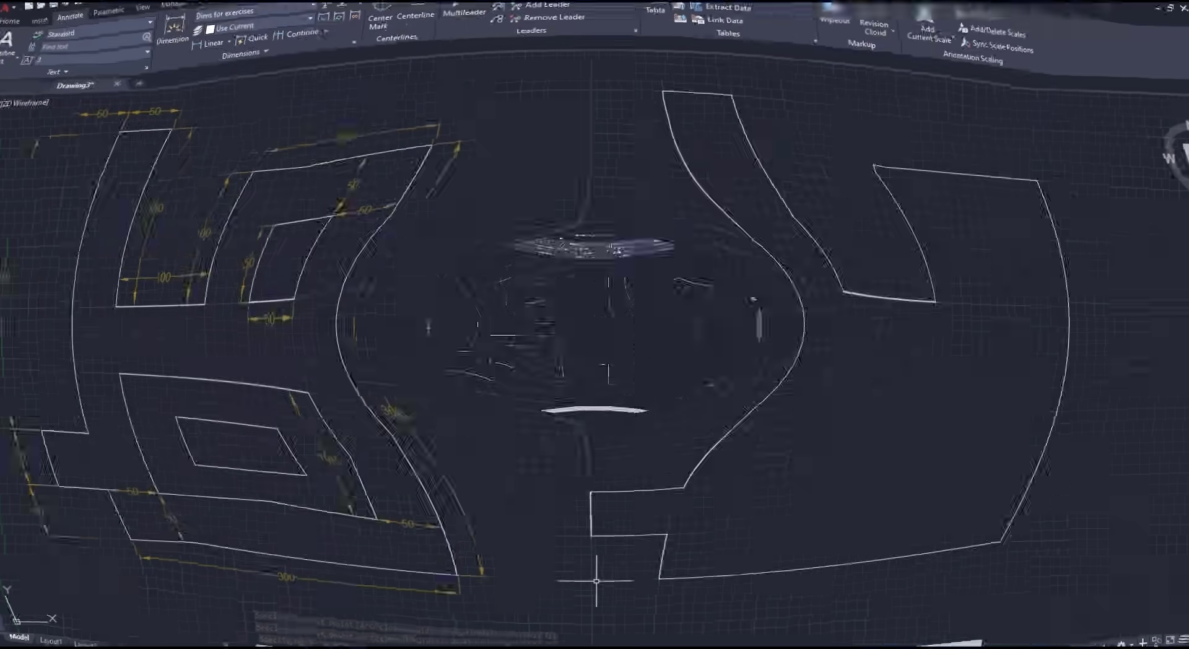
- Draw a 50-unit vertical line with the LINE command, then stop
text(REC)
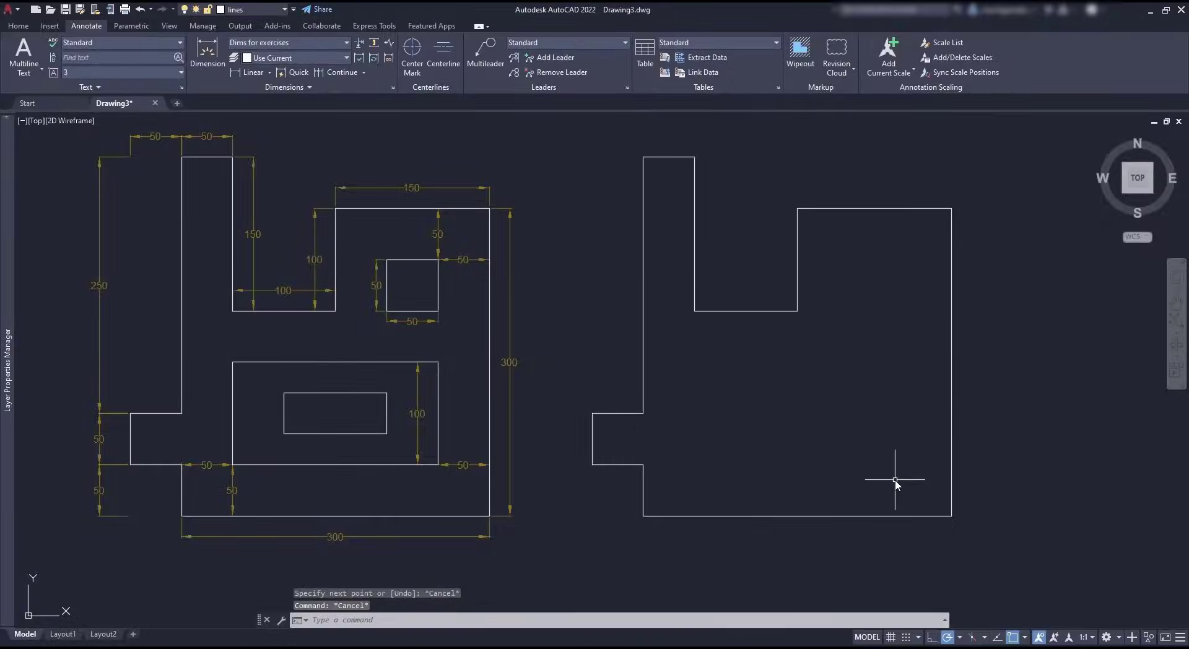
text(l)
key(Return)
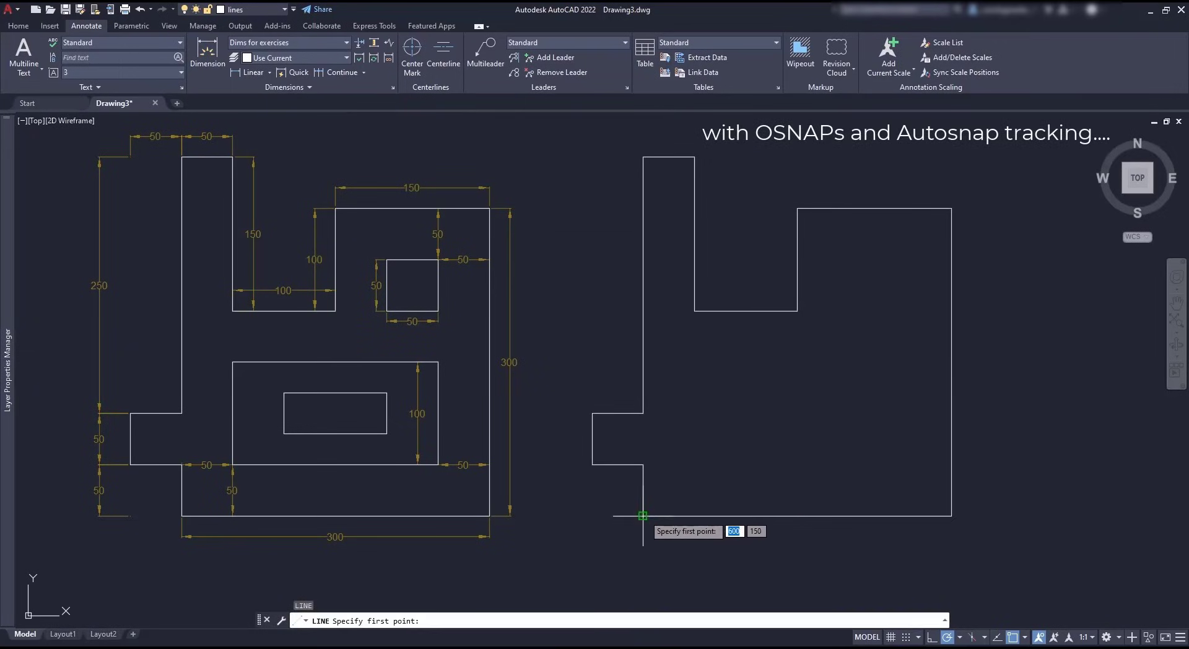
text(50)
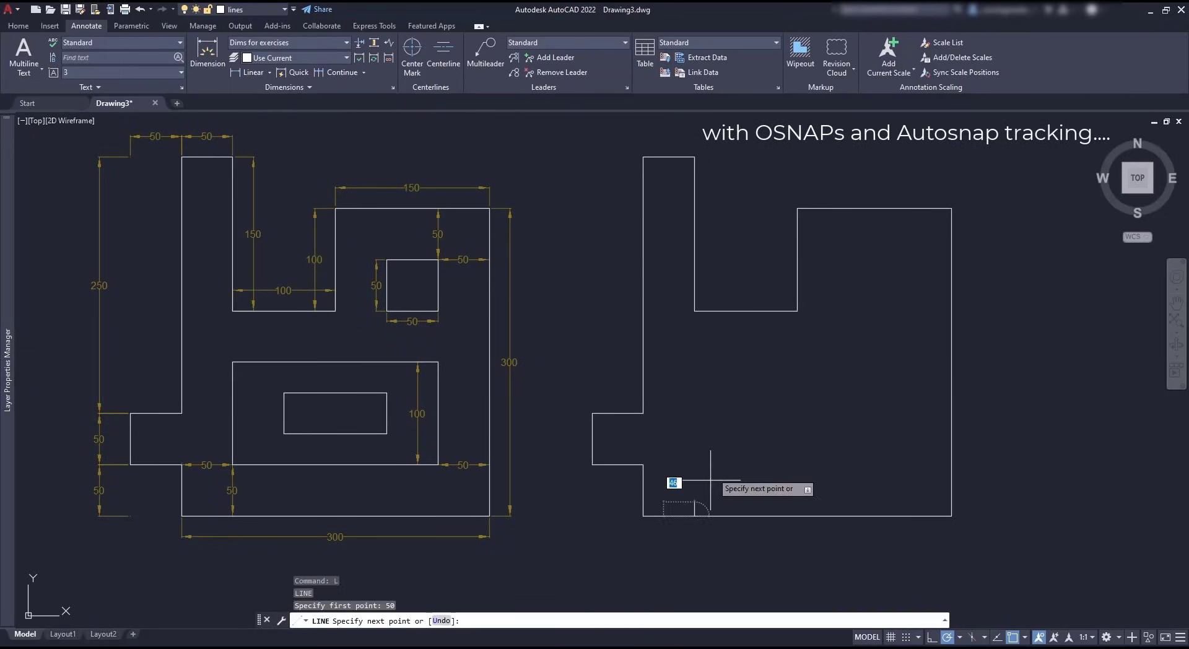
text(50)
key(Return)
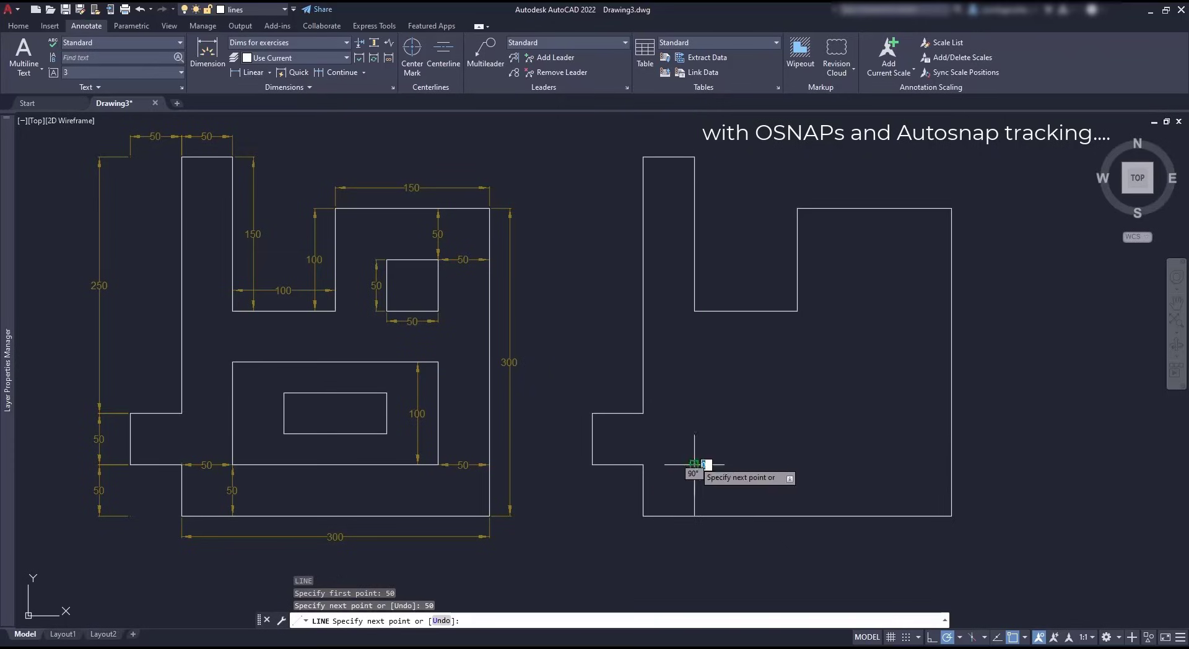
key(Escape)
- Draw the 200 by 100 rectangle with its first corner inside the lower part of the shape
text(REC)
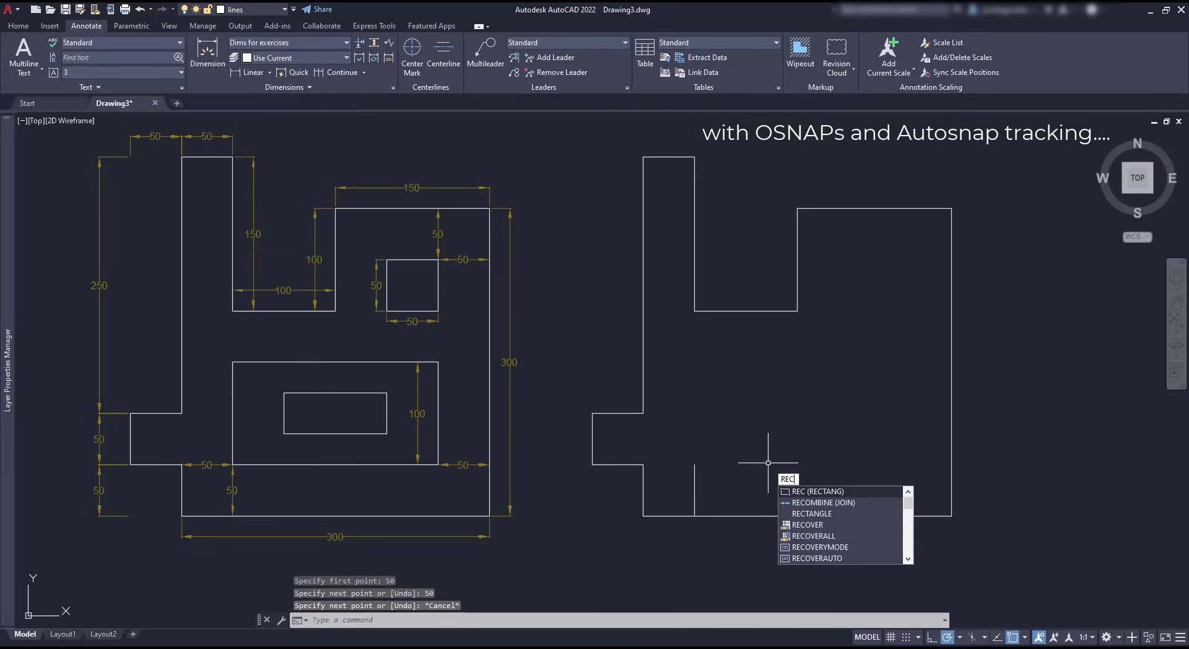
key(Return)
click(695, 465)
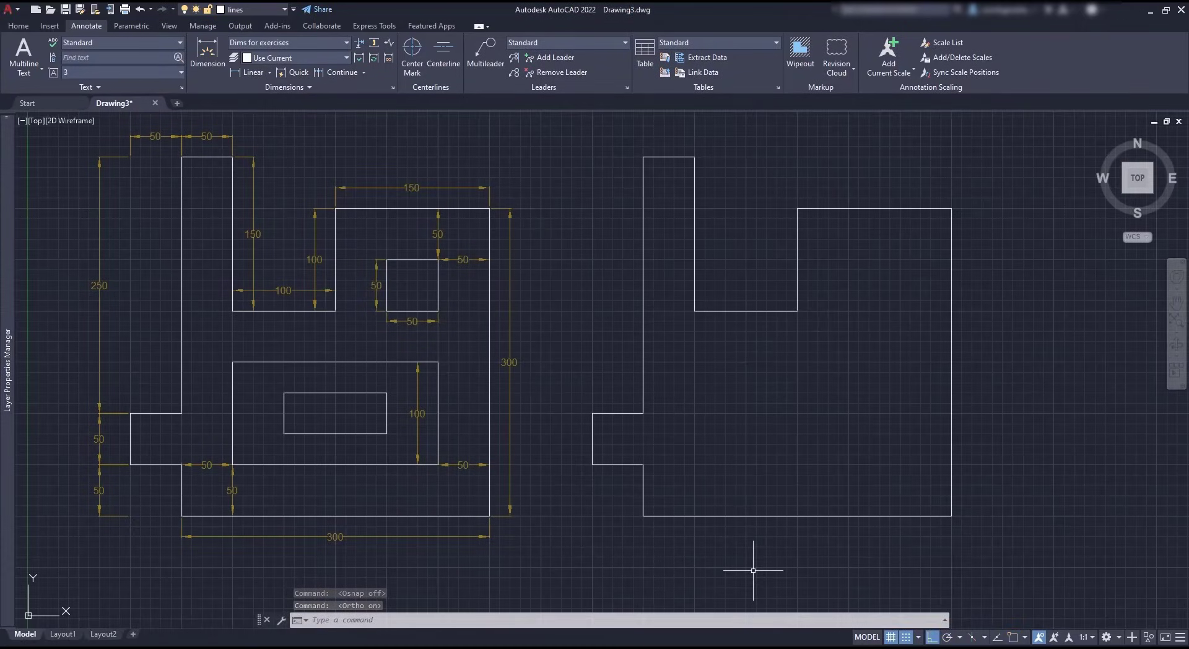
text(REC)
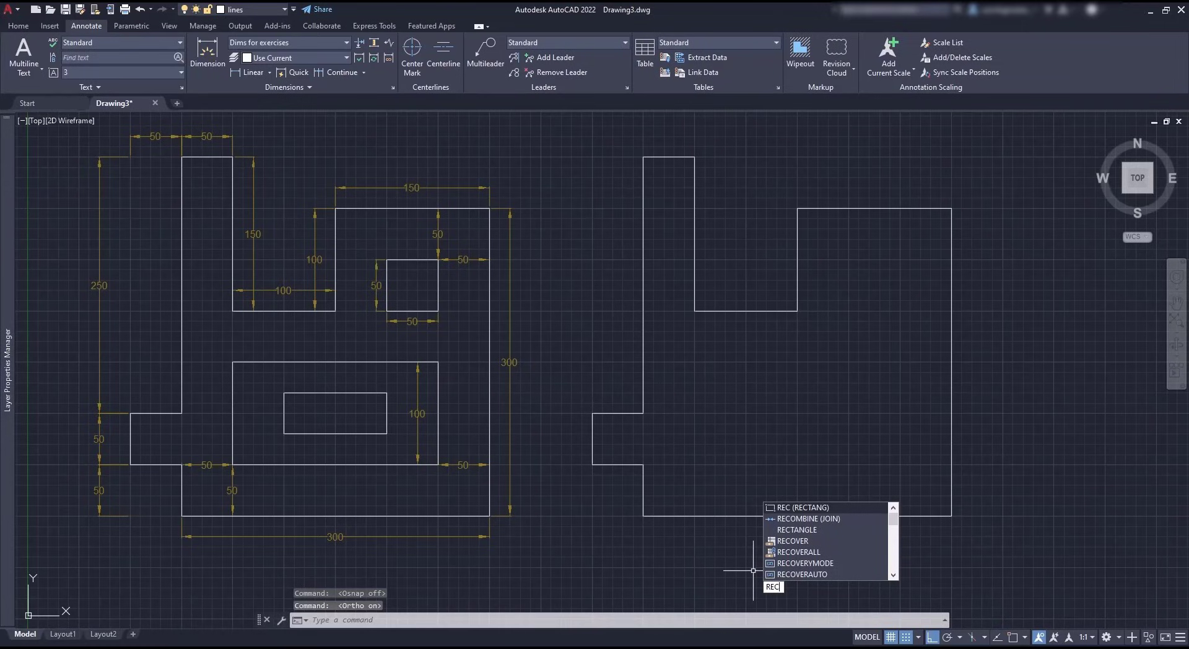
key(Return)
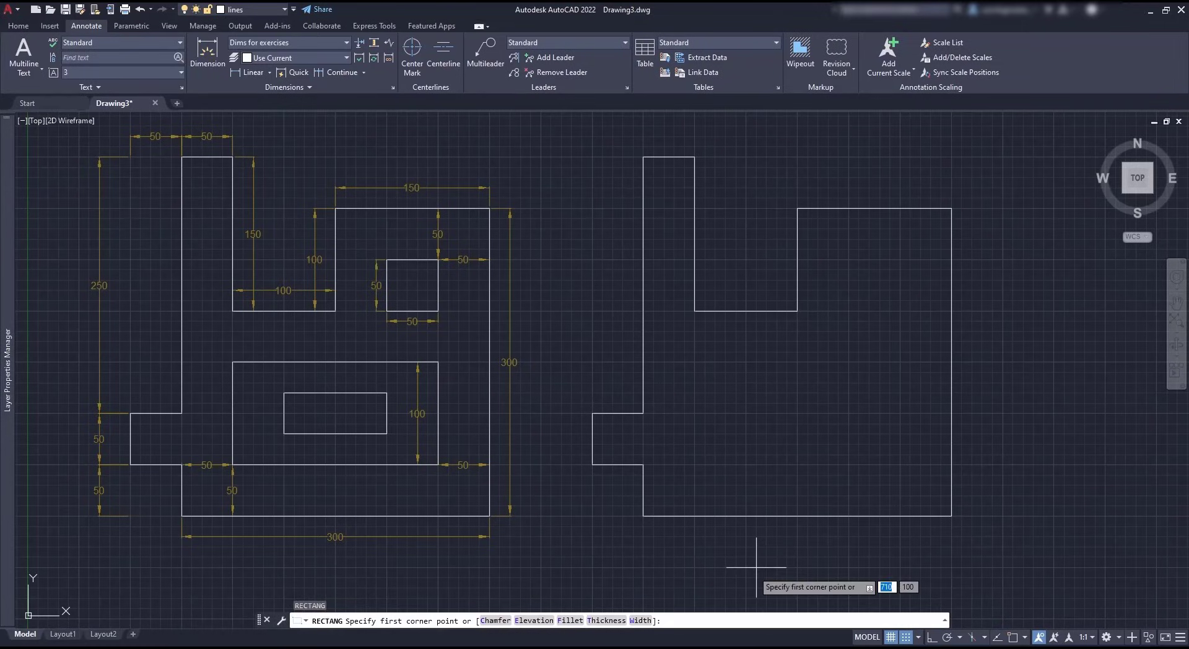
click(695, 464)
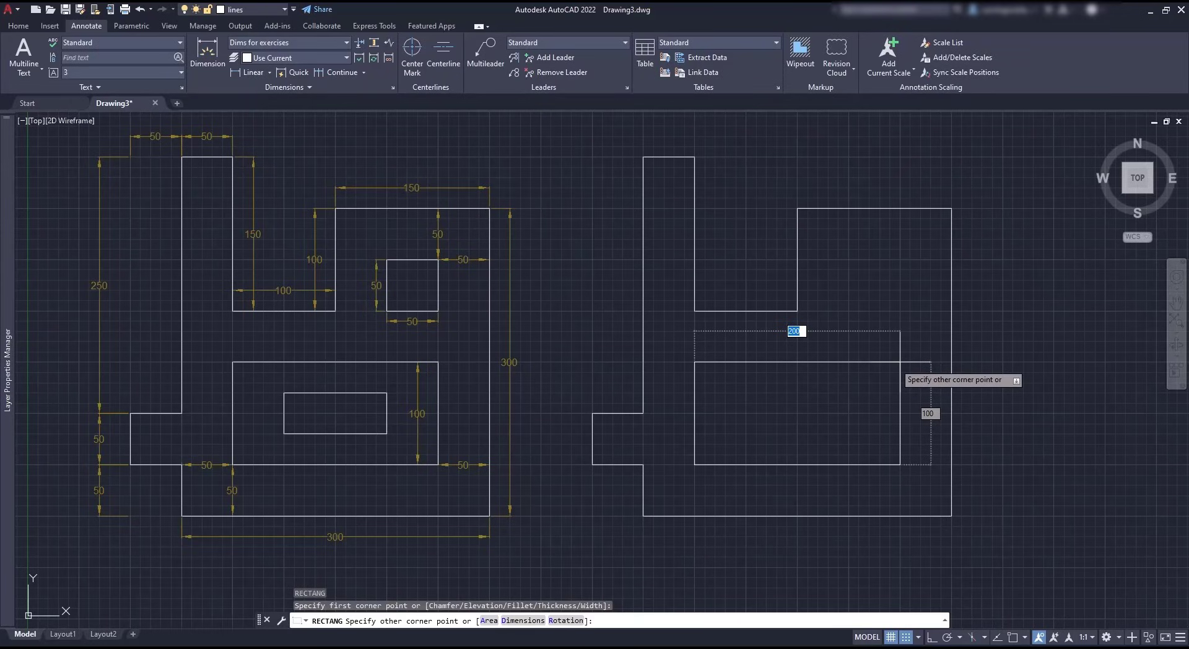
key(Return)
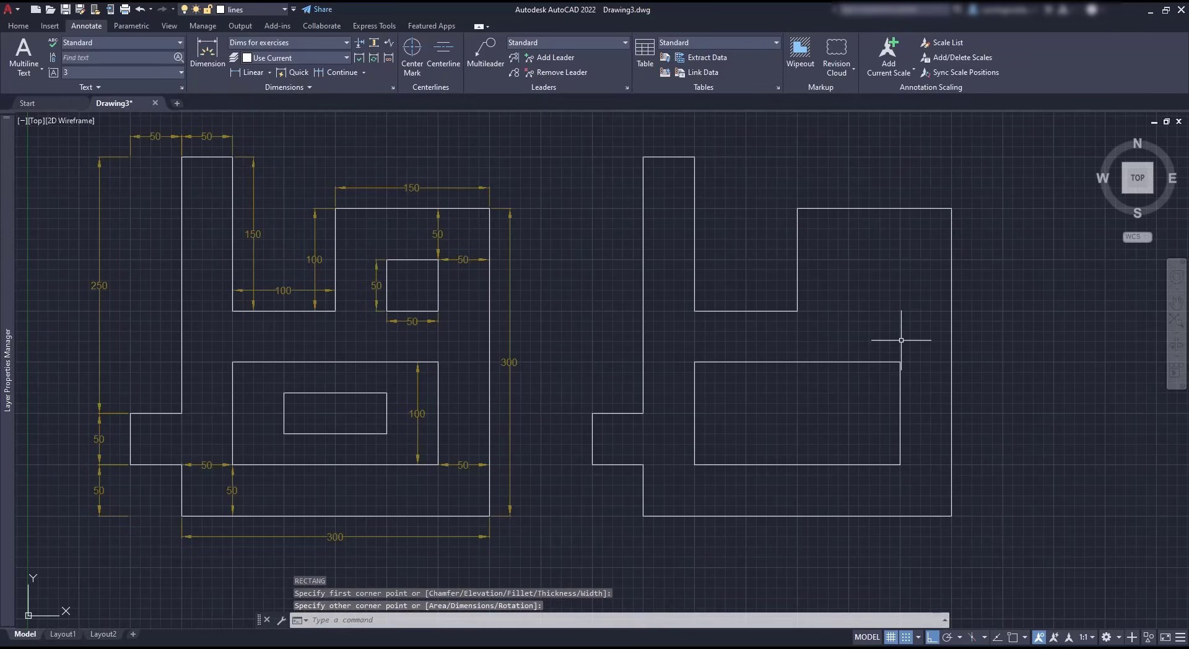
key(Return)
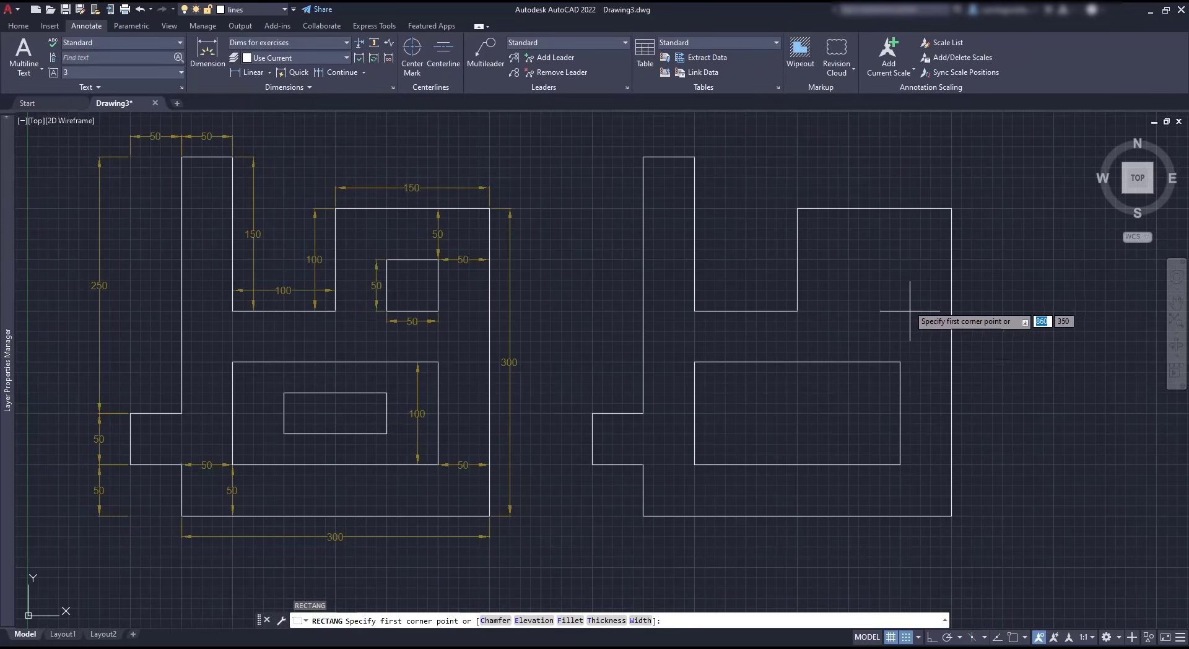
- Place the 50 by 50 square at the upper right of the shape
scroll(911, 297, up, 2)
click(894, 313)
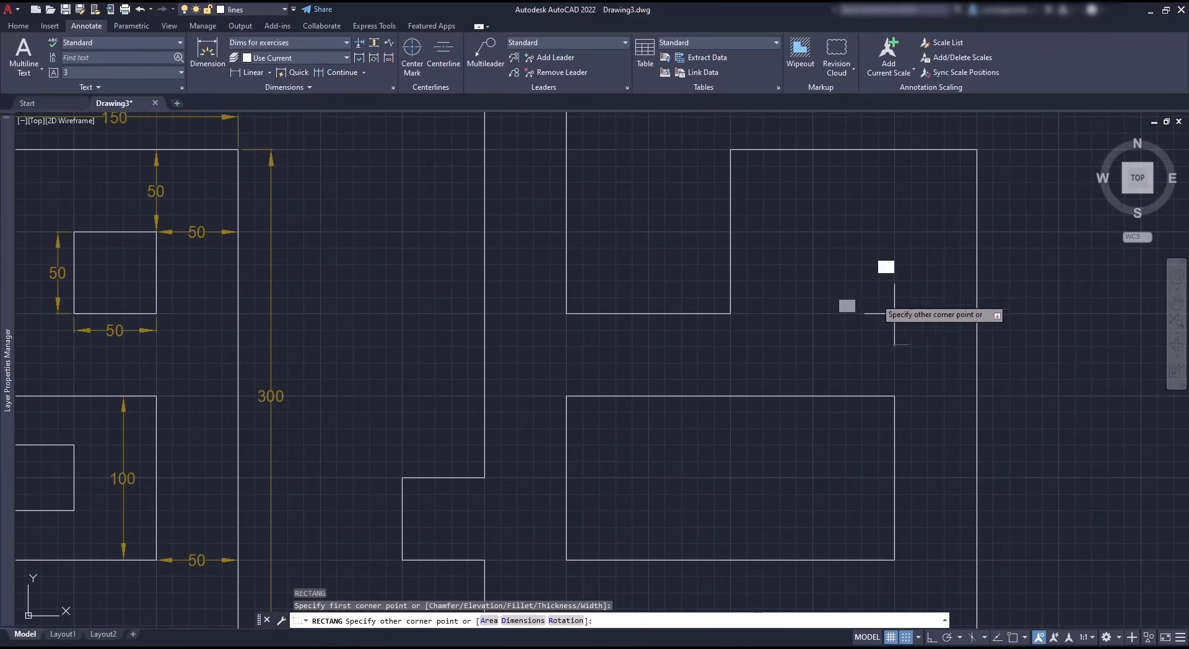
key(Return)
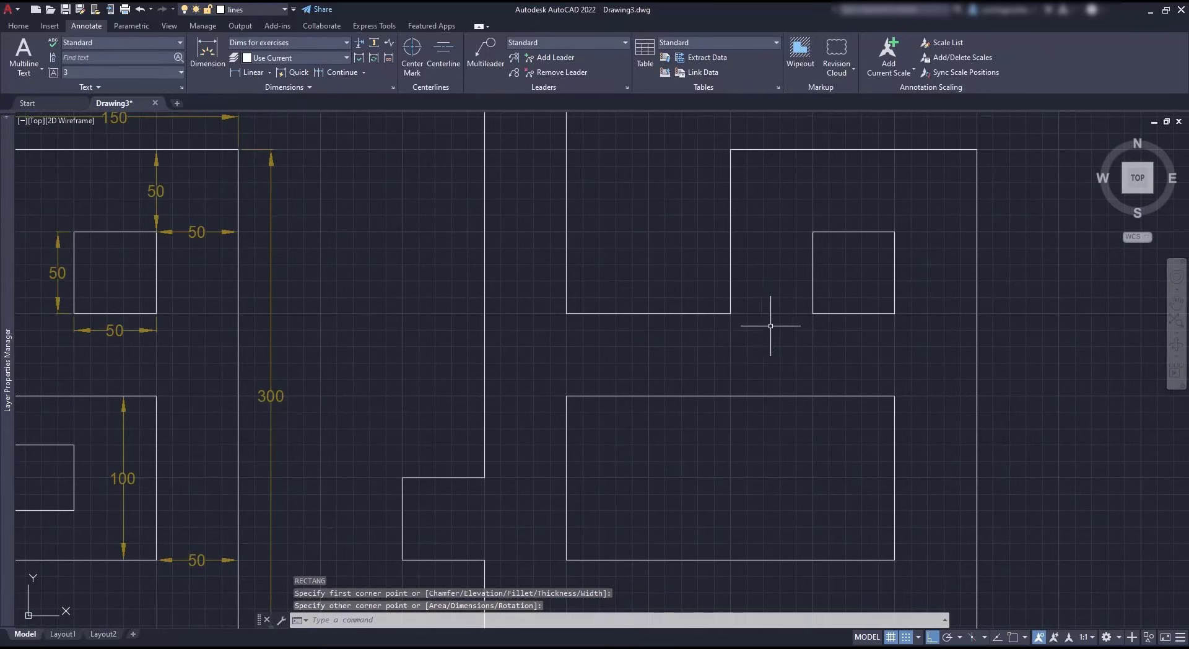
- Draw the small inner rectangle inside the large 200 by 100 rectangle
mouse_move(694, 488)
middle_down()
mouse_move(722, 490)
mouse_move(818, 448)
mouse_move(849, 451)
middle_up()
text(REC)
key(Return)
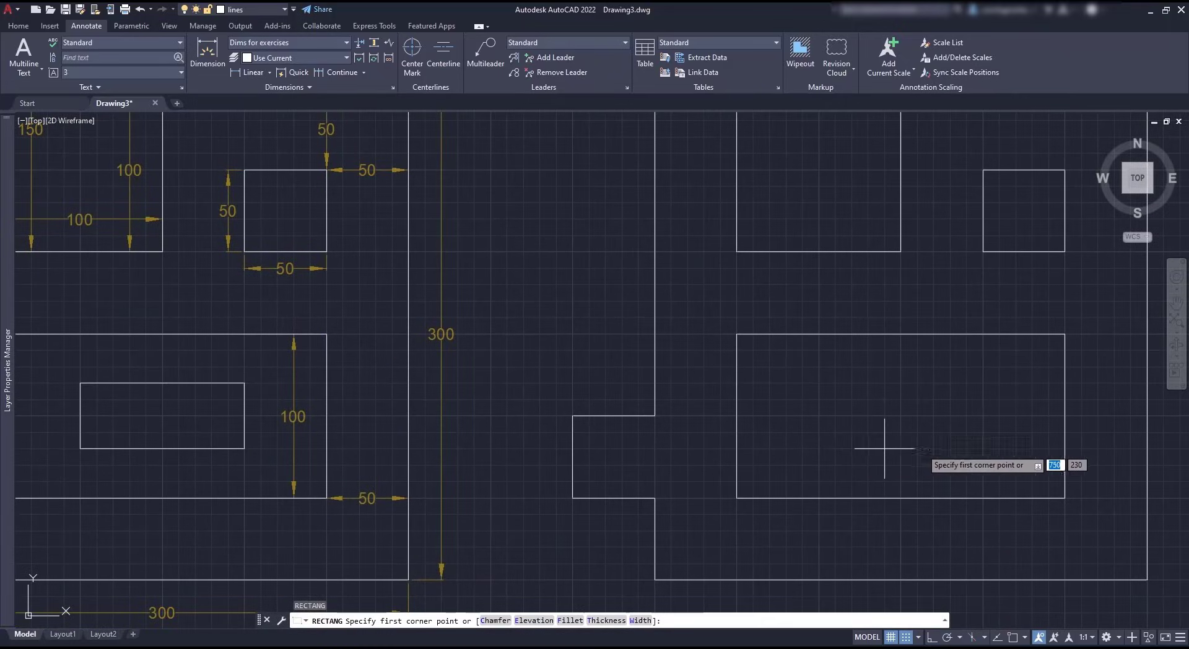
click(983, 399)
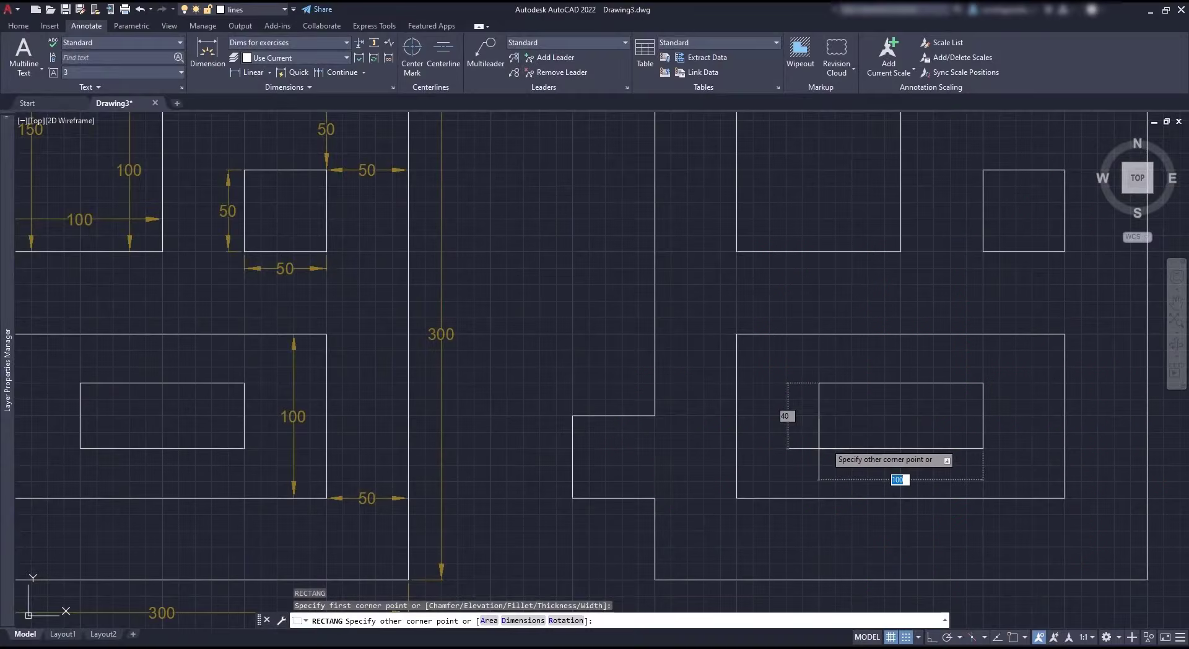
click(818, 447)
scroll(773, 397, down, 2)
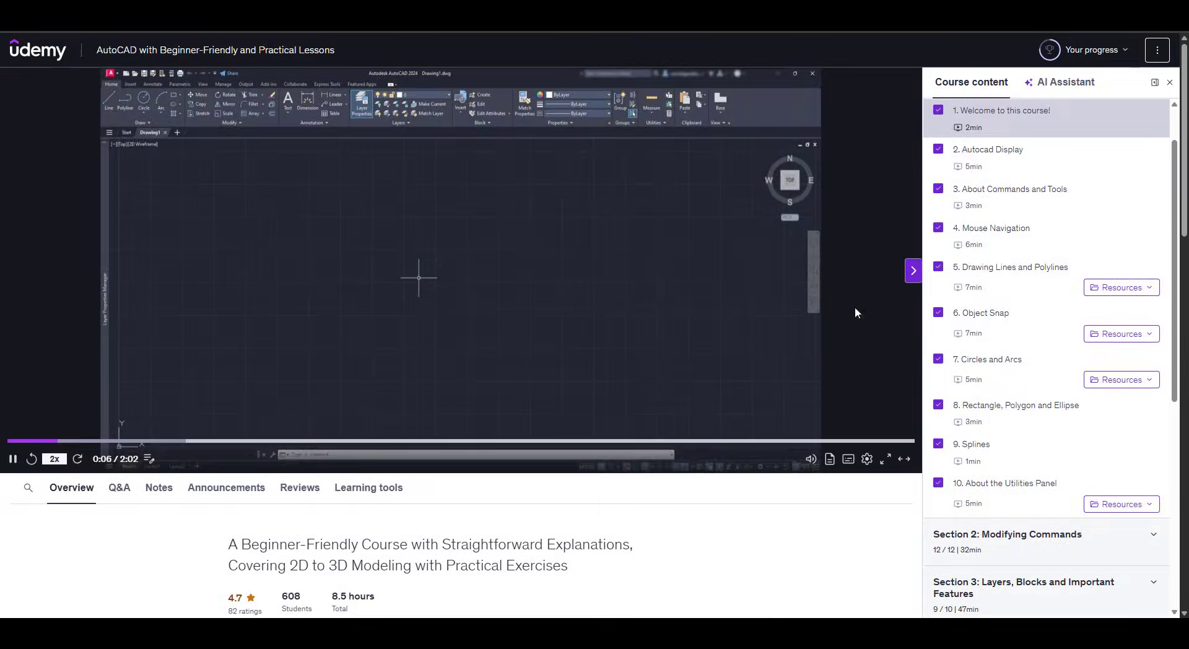
- Expand 'Section 5: Annotation in Autocad' and show lesson 41's downloadable resources
scroll(1008, 336, down, 4)
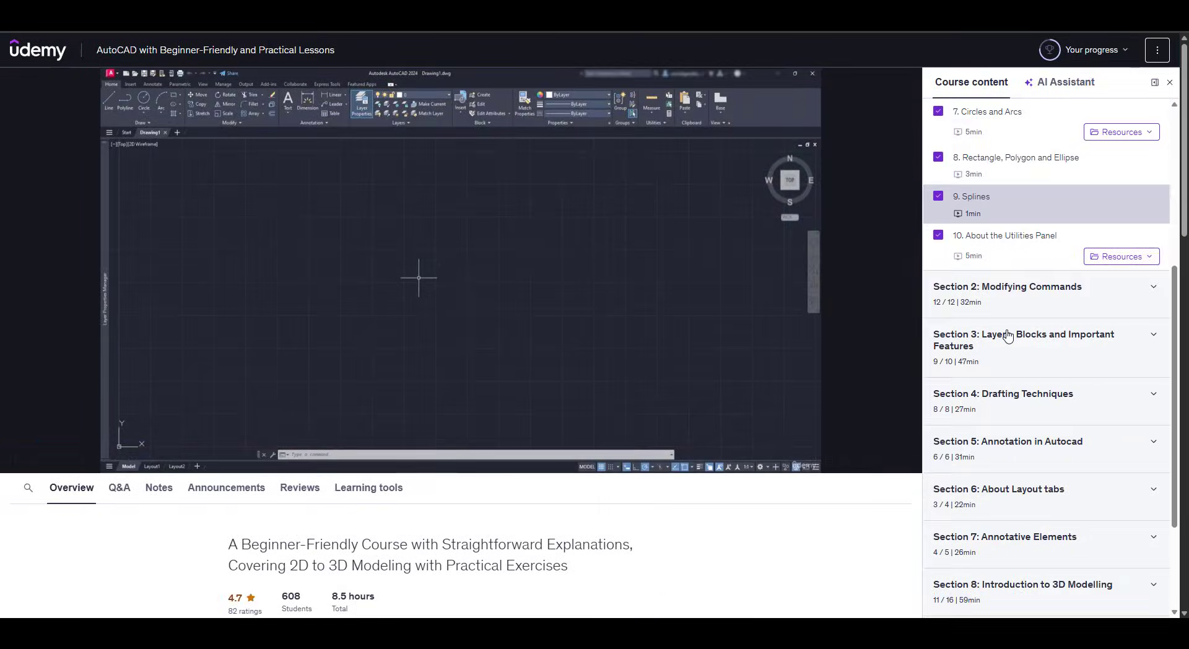
scroll(1008, 336, down, 2)
click(1019, 331)
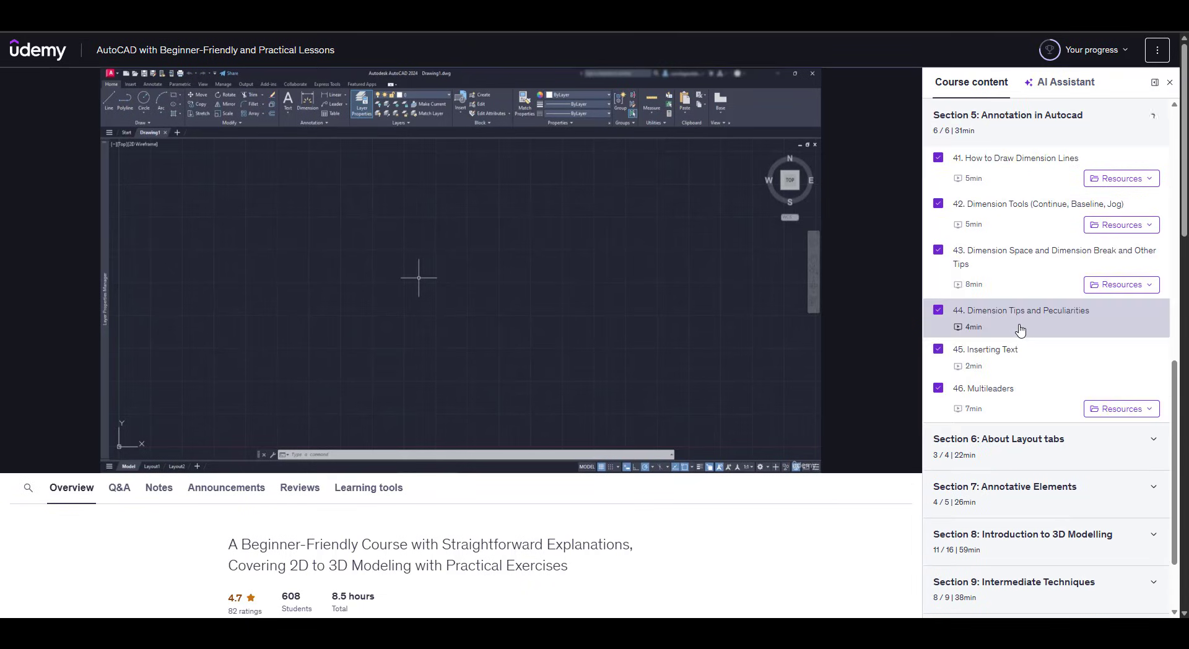
click(1153, 181)
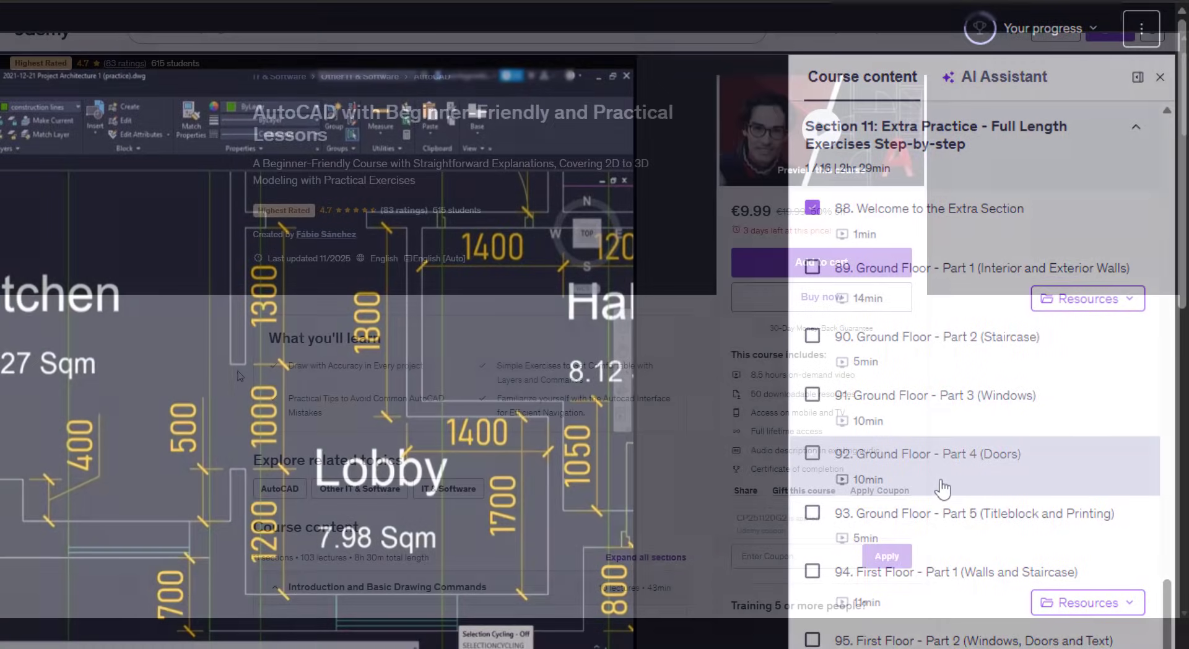
scroll(241, 372, down, 5)
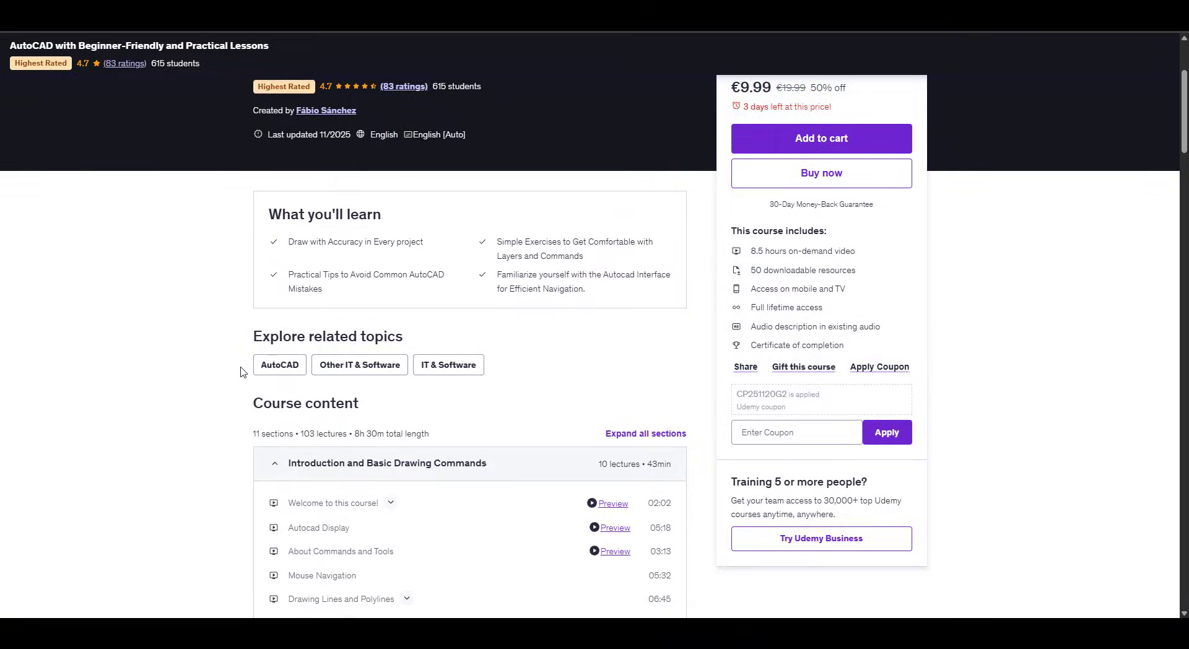